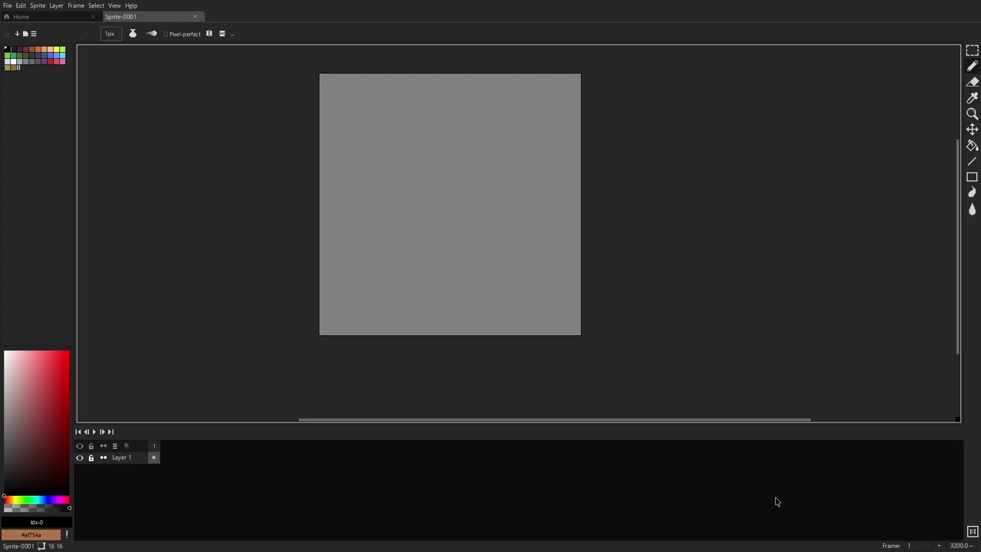
Draw the sprite's black outline in pencil: stepped top edge with raised corners, an inner left vertical and both outer sides
left_click_drag(618, 171, 642, 183)
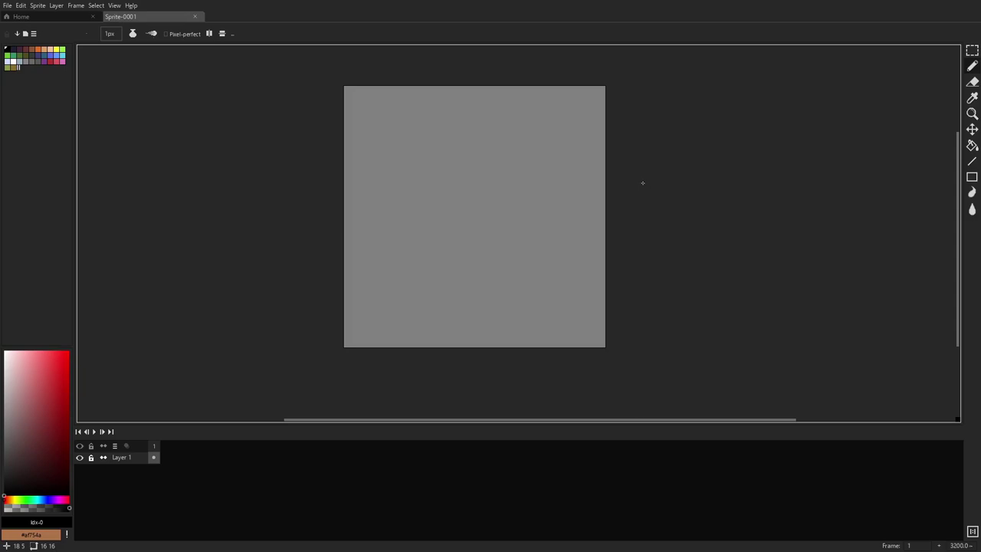
left_click(605, 171)
left_click_drag(352, 127, 382, 126)
mouse_move(597, 127)
left_mouse_down()
mouse_move(401, 139)
mouse_move(453, 166)
mouse_move(397, 155)
mouse_move(401, 244)
left_mouse_up()
left_click_drag(352, 143, 351, 269)
mouse_move(595, 143)
left_mouse_down()
mouse_move(582, 273)
mouse_move(597, 217)
mouse_move(592, 270)
left_mouse_up()
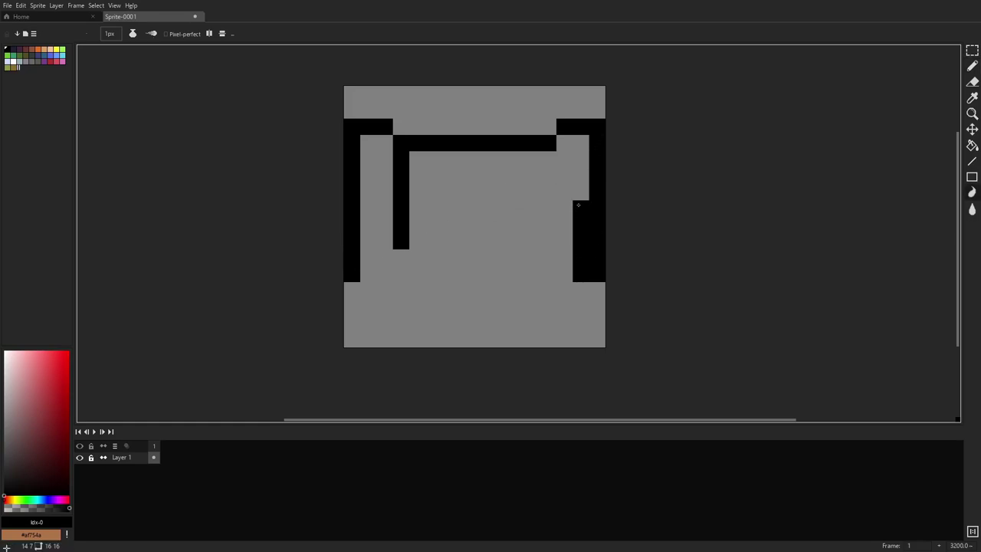
Erase the extra pixels beside the right side, the inner left vertical and the right end of the top bar
key("e")
left_click_drag(581, 207, 581, 274)
mouse_move(401, 142)
left_mouse_down()
mouse_move(417, 225)
mouse_move(531, 142)
mouse_move(564, 142)
mouse_move(531, 142)
mouse_move(515, 158)
mouse_move(401, 192)
mouse_move(401, 243)
left_mouse_up()
left_click(548, 142)
Extend both raised top corners inward by one pixel in black, undoing the misplaced pixels
key("b")
left_click(401, 126)
left_click(532, 127)
key("ctrl+z")
left_click(548, 127)
left_click(401, 143)
key("ctrl+z")
left_click(414, 160)
key("ctrl+z")
Draw two inner vertical lines in black down from the ends of the top bar
left_click(401, 143)
left_click_drag(401, 159, 401, 209)
left_click(548, 143)
left_click_drag(548, 159, 548, 225)
scroll(553, 208, "down", 5)
scroll(562, 211, "up", 2)
scroll(561, 211, "down", 2)
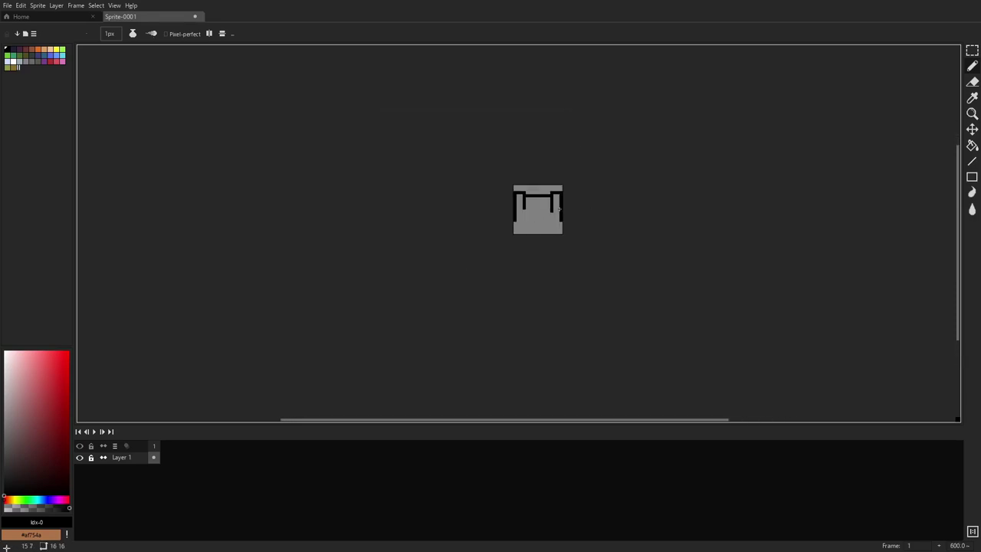
scroll(560, 213, "up", 6)
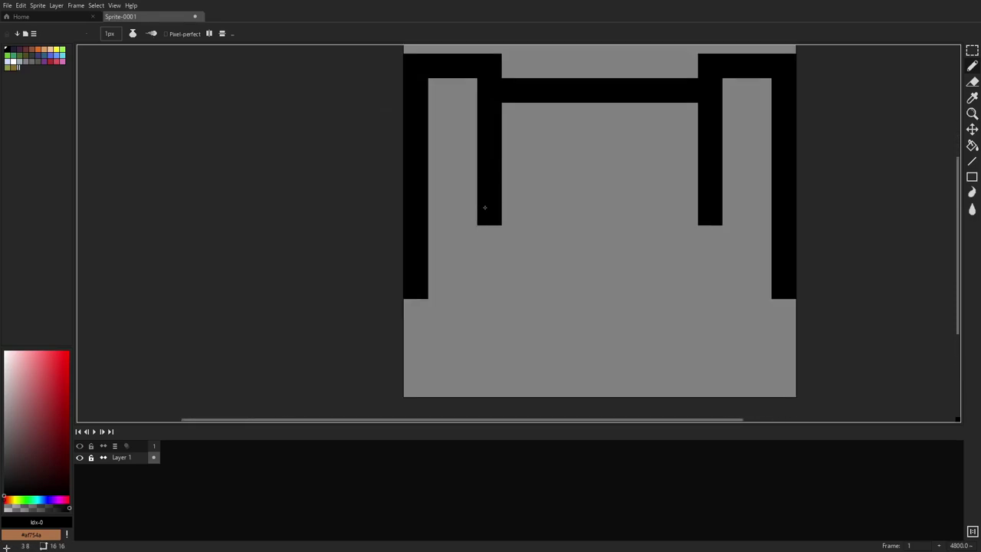
Draw the bottom outline and an inner crossbar whose four-pixel middle section is raised by one pixel
left_click_drag(503, 245, 408, 204)
mouse_move(320, 269)
left_mouse_down()
mouse_move(321, 344)
mouse_move(631, 338)
mouse_move(679, 334)
mouse_move(684, 264)
left_mouse_up()
mouse_move(390, 213)
left_mouse_down()
mouse_move(350, 243)
mouse_move(371, 224)
mouse_move(368, 237)
mouse_move(573, 239)
mouse_move(585, 213)
left_mouse_up()
left_click_drag(433, 218, 508, 218)
key("e")
left_click_drag(431, 242, 507, 242)
key("b")
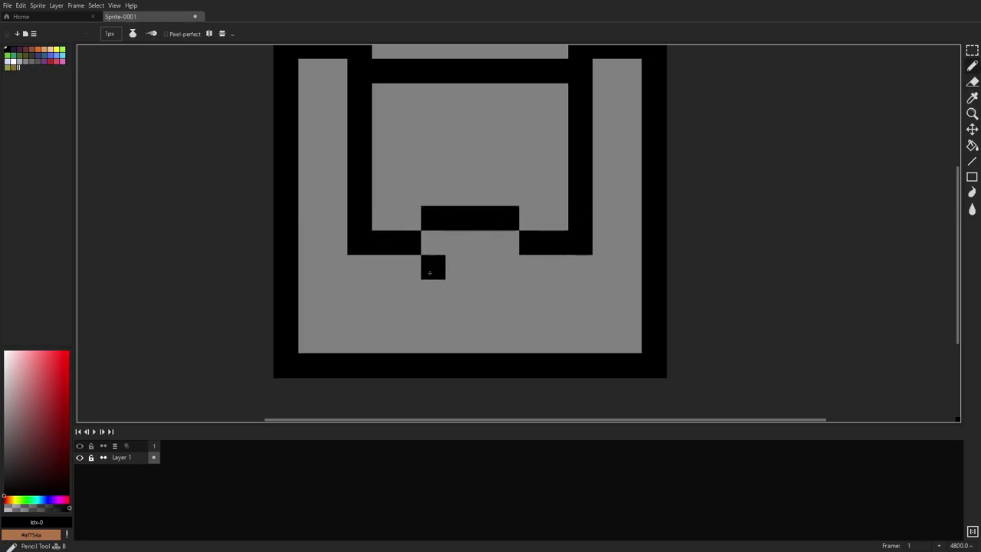
Narrow the crossbar's raised middle section to two pixels by filling below its ends and erasing them
left_click_drag(452, 274, 425, 264)
left_click(411, 232)
left_click(486, 231)
key("e")
left_click(408, 210)
left_click(479, 209)
scroll(502, 219, "down", 5)
scroll(527, 221, "down", 1)
scroll(526, 221, "up", 5)
Widen the crossbar's raised section back to four pixels and erase the black pixels beneath its ends
key("b")
left_click_drag(403, 202, 452, 202)
key("e")
left_click(452, 218)
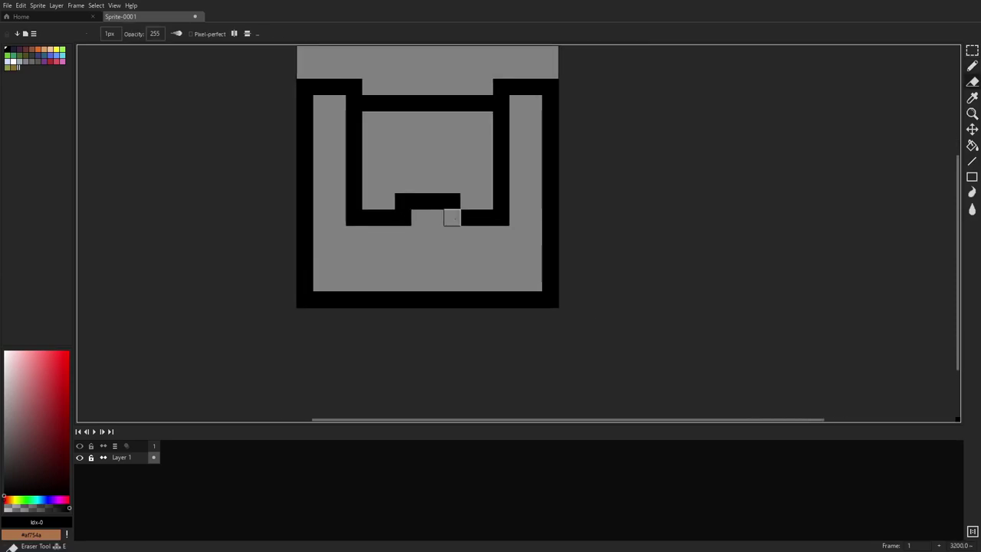
left_click(402, 217)
scroll(432, 223, "down", 9)
scroll(386, 208, "up", 11)
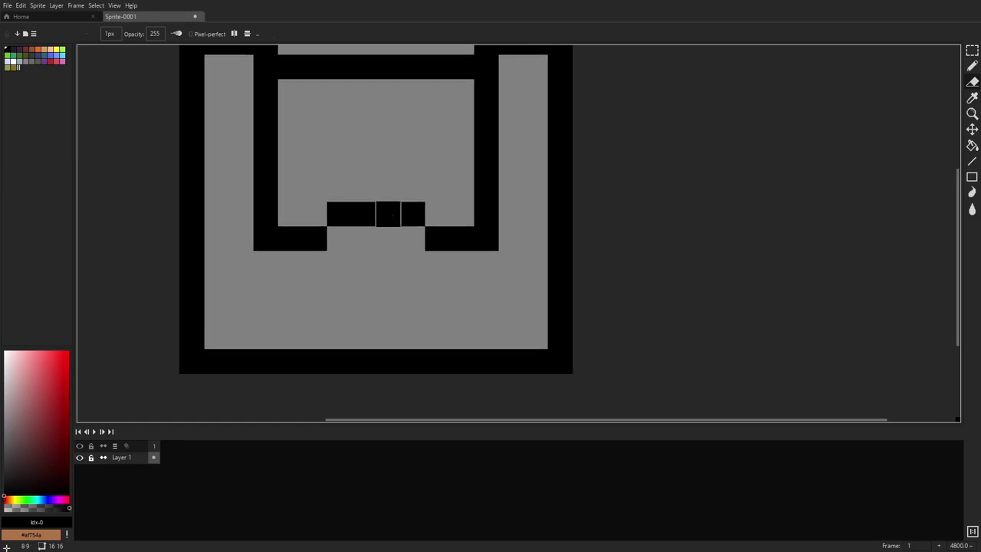
Extend both inner vertical lines down to the bottom outline
left_click_drag(390, 210, 384, 179)
key("b")
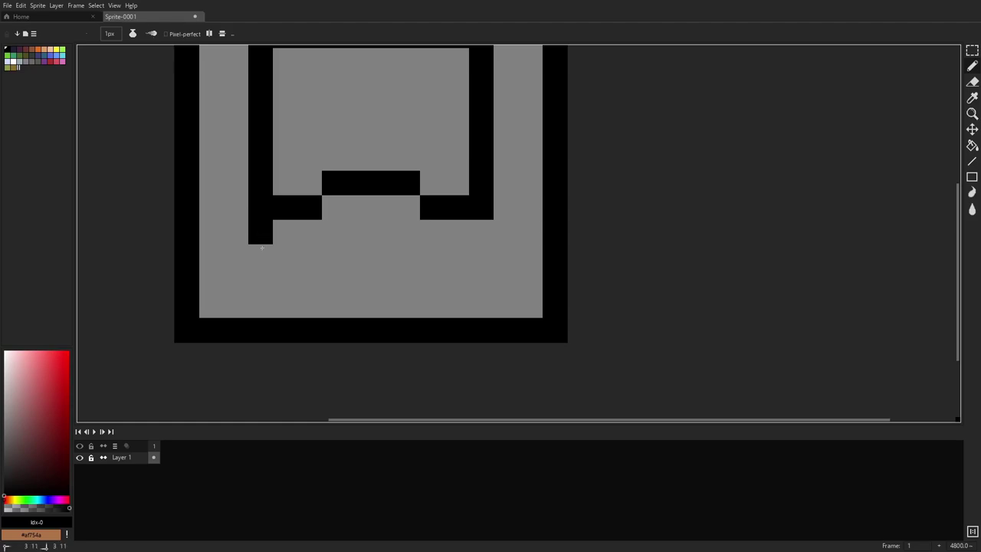
left_click_drag(260, 242, 260, 305)
left_click_drag(481, 231, 471, 301)
scroll(471, 301, "up", 1)
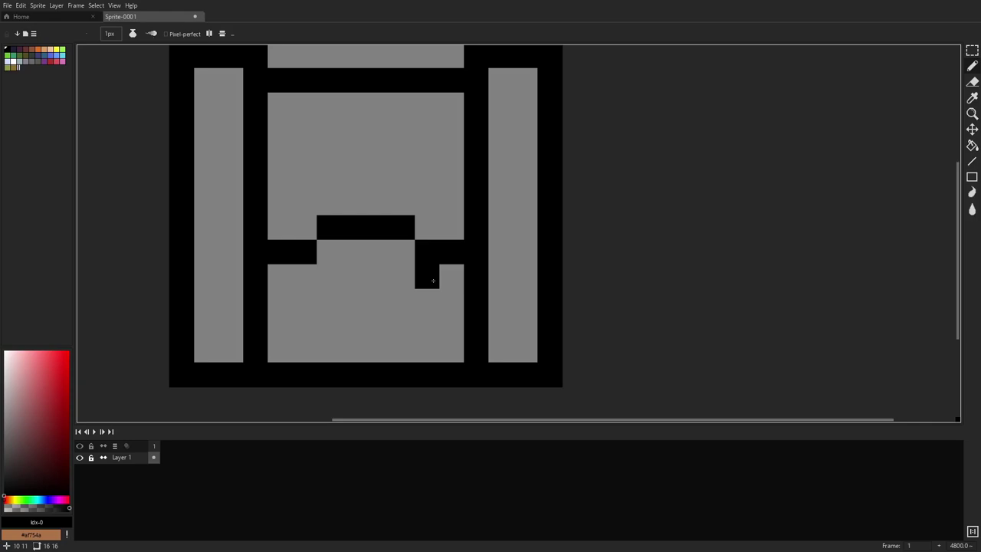
scroll(549, 253, "down", 4)
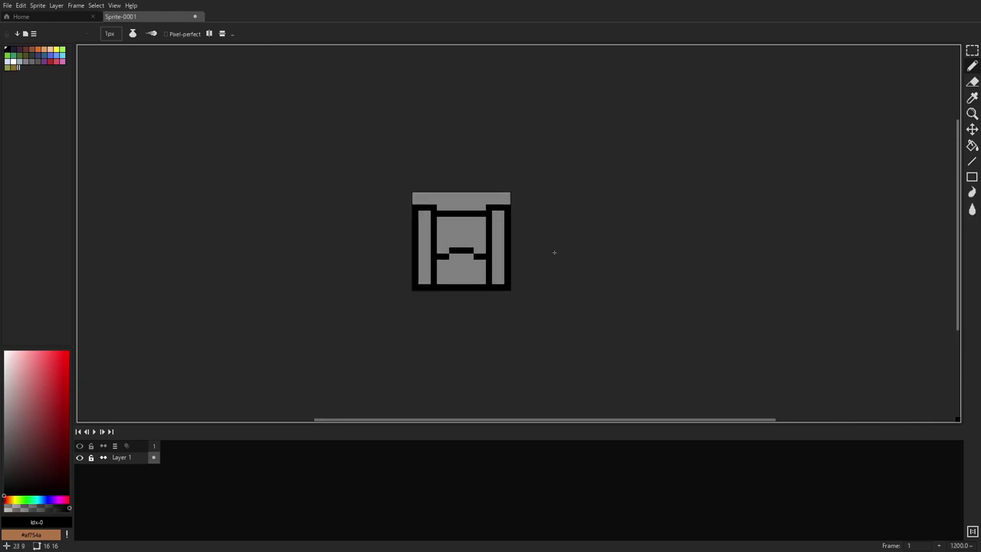
Draw a straight horizontal bar between the inner verticals, two pixels below the crossbar
scroll(517, 258, "up", 4)
mouse_move(443, 245)
left_mouse_down()
mouse_move(510, 238)
mouse_move(521, 269)
mouse_move(521, 239)
left_mouse_up()
left_click(315, 283)
left_click_drag(315, 283, 478, 292)
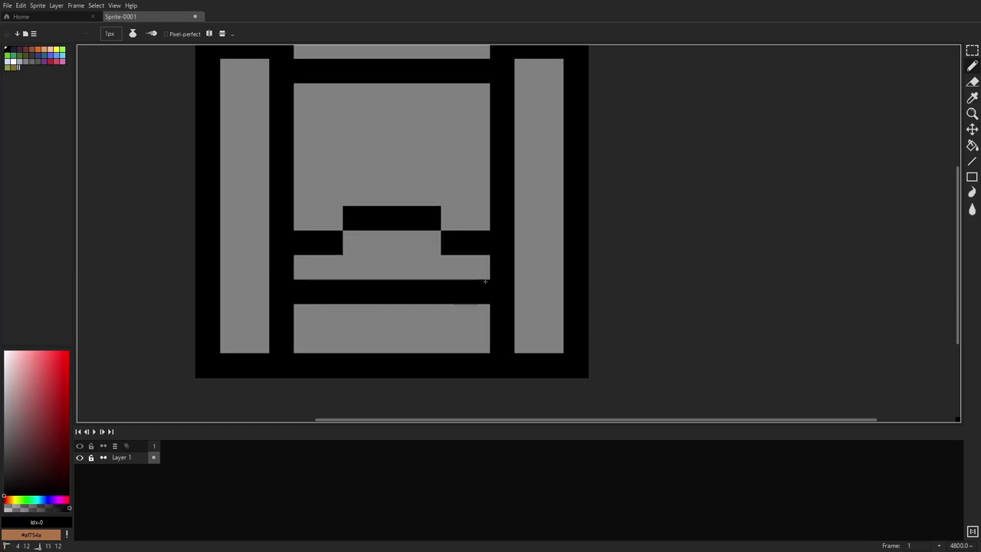
scroll(560, 243, "down", 7)
scroll(529, 253, "up", 4)
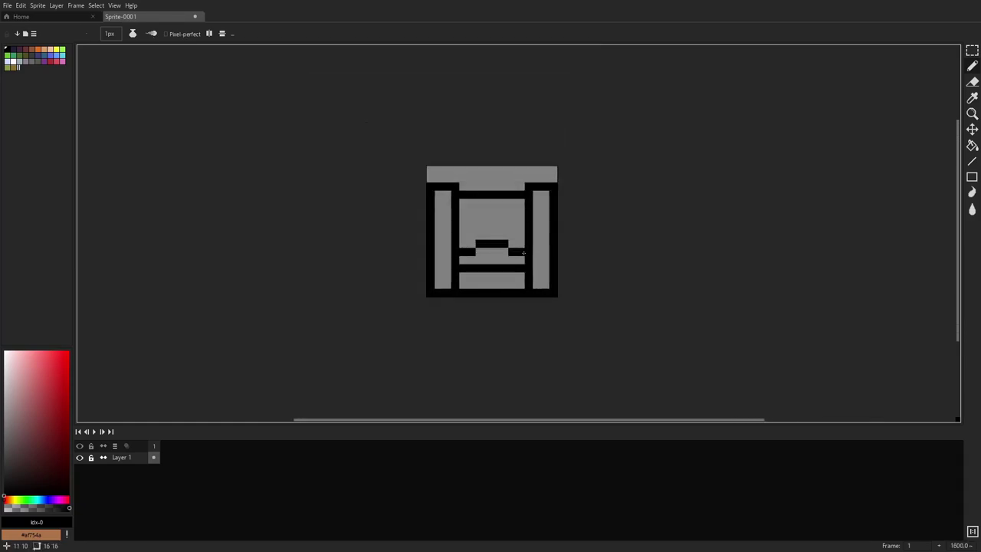
Fill the gap in the crossbar's middle and erase the straight bar beneath it
scroll(524, 253, "up", 5)
left_click_drag(400, 252, 476, 246)
key("e")
left_click_drag(362, 299, 529, 297)
key("b")
left_click(375, 273)
key("e")
left_click(375, 273)
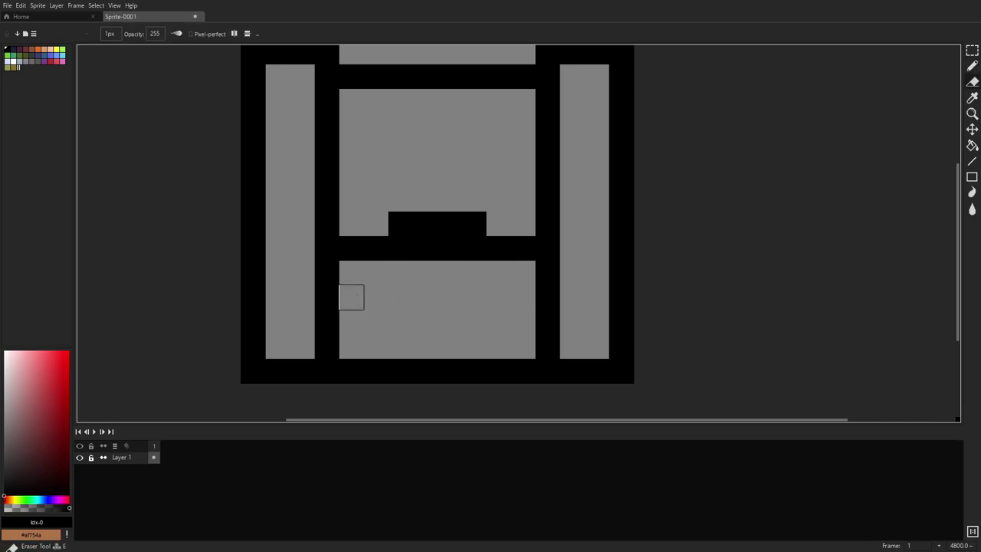
Draw a second bar below the crossbar with its middle section dropped one pixel lower
key("b")
left_click(351, 297)
left_click_drag(375, 298, 400, 297)
left_click(498, 298)
mouse_move(499, 298)
left_mouse_down()
mouse_move(484, 320)
mouse_move(377, 322)
left_mouse_up()
left_click(474, 322)
Erase the stray pixels on the lower bar and the raised section on top of the crossbar
key("e")
left_click(377, 322)
left_click(400, 297)
left_click_drag(400, 223, 474, 223)
scroll(506, 226, "down", 8)
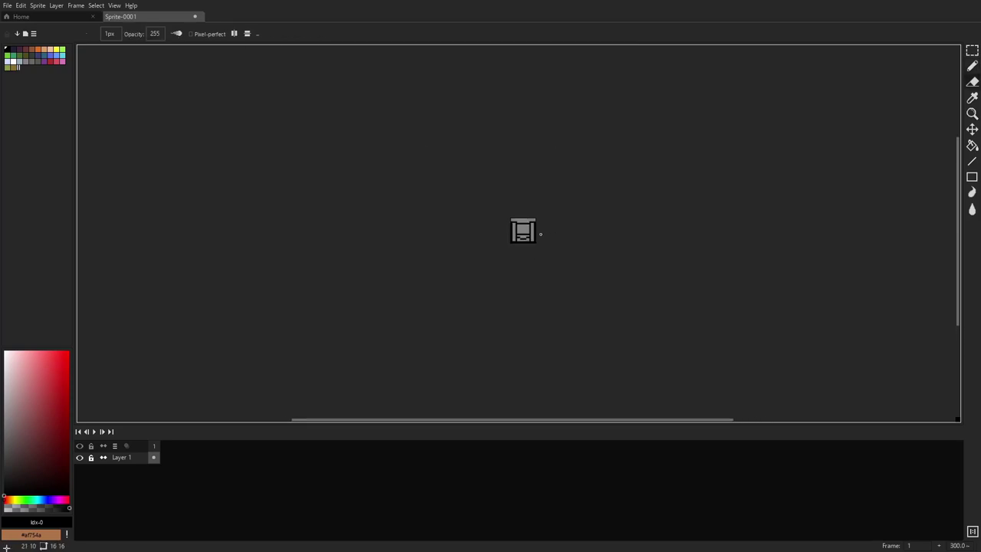
scroll(541, 230, "up", 7)
scroll(510, 231, "up", 1)
Draw two short verticals from the crossbar to the lowered section, forming a buckle with a 2×2-pixel opening
key("b")
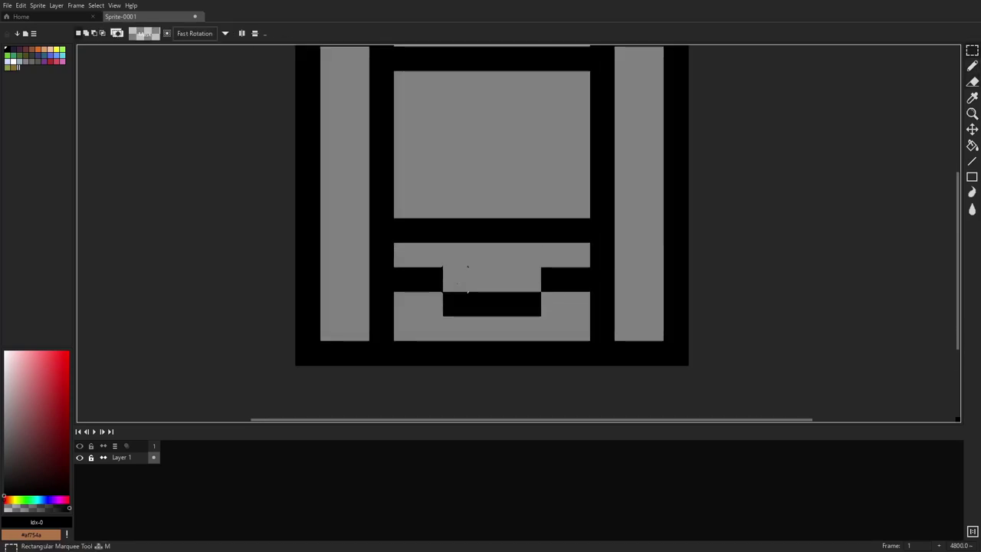
left_click(456, 281)
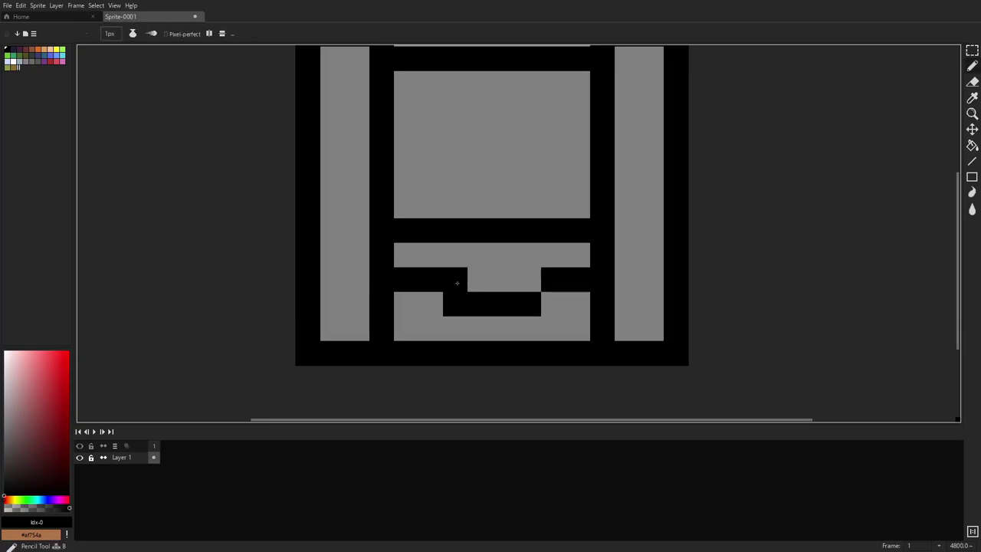
left_click_drag(454, 256, 457, 279)
left_click_drag(529, 256, 534, 272)
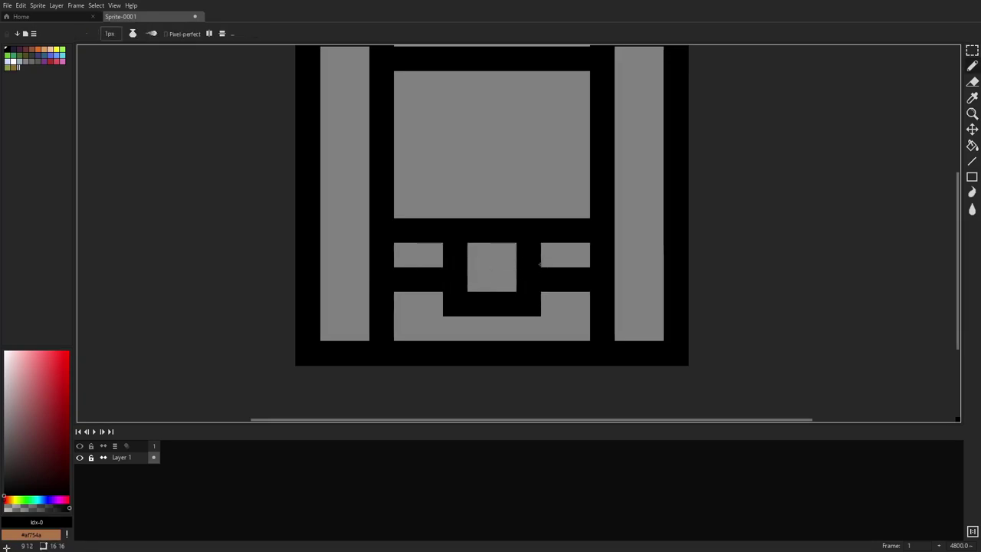
scroll(598, 230, "down", 7)
scroll(636, 230, "up", 7)
scroll(579, 214, "down", 1)
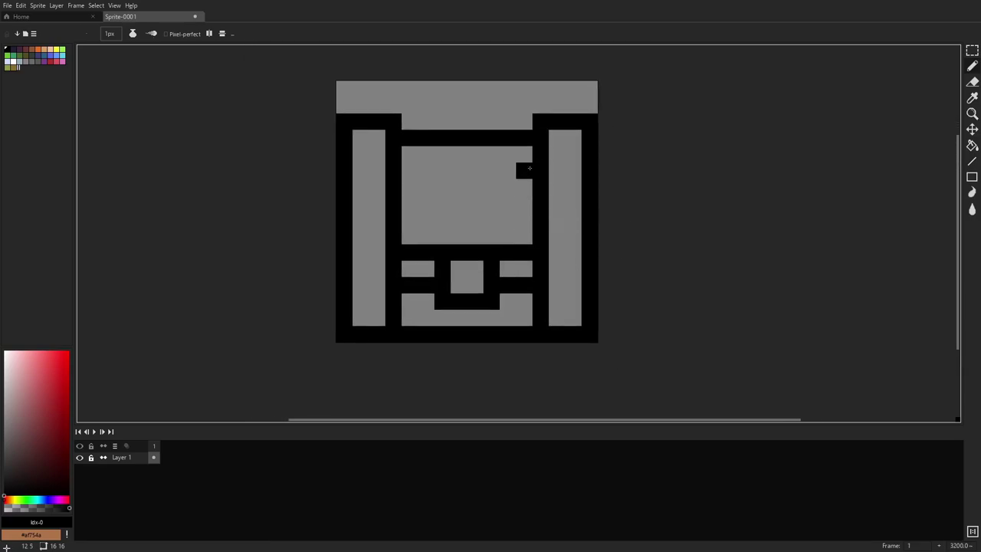
left_click_drag(527, 169, 509, 172)
left_click_drag(368, 143, 337, 150)
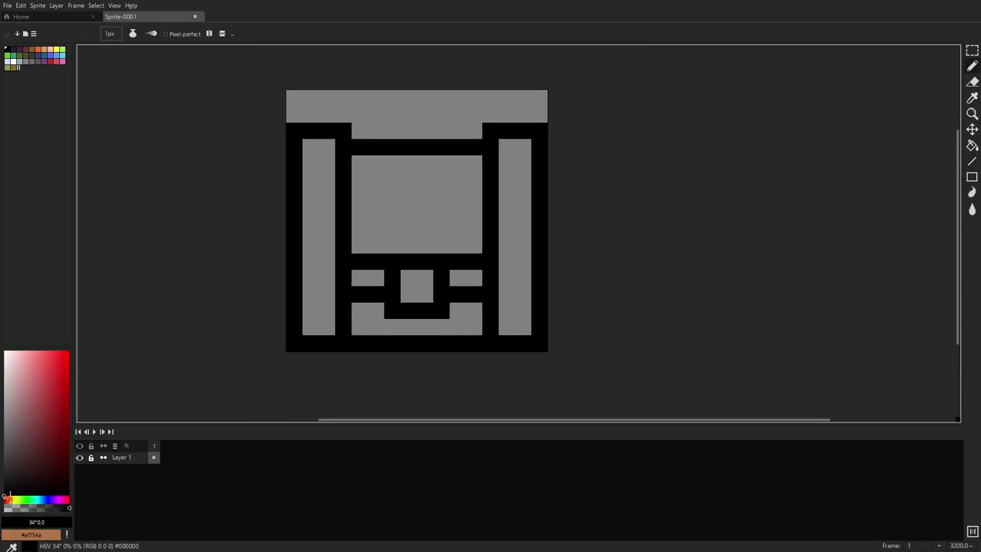
Choose a brown with hue 25°, saturation 58 and value 43, and fill the large centre panel with it
left_click(10, 499)
mouse_move(46, 404)
left_mouse_down()
mouse_move(38, 424)
mouse_move(43, 417)
left_mouse_up()
left_click(8, 499)
left_click(31, 437)
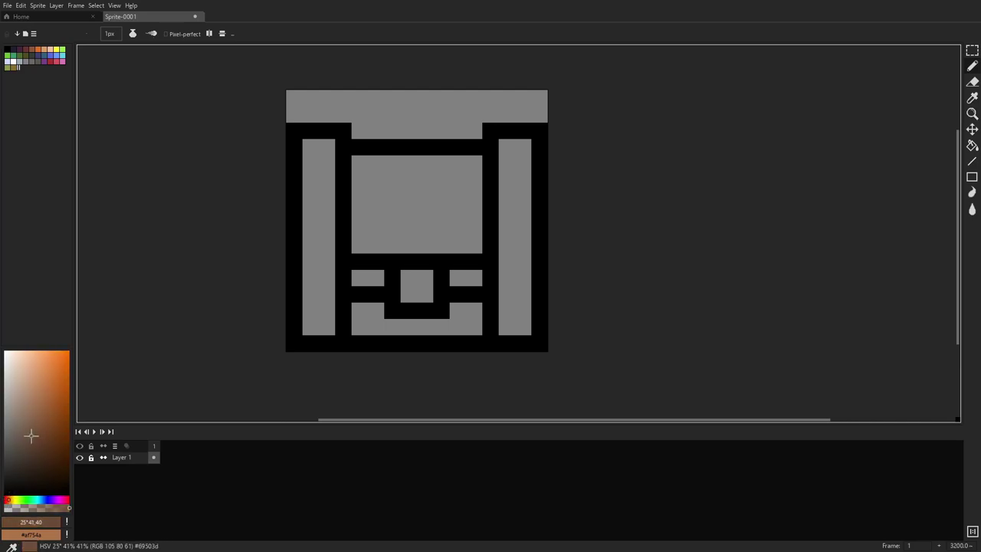
key("g")
left_click(429, 217)
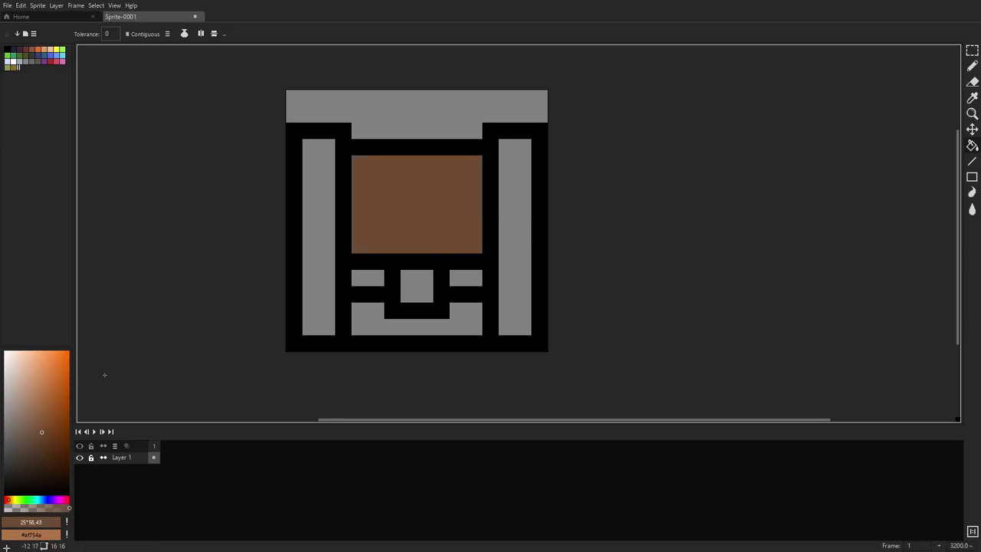
Choose a darker brown (hue 25°, saturation 50, value 34) and fill every enclosed panel, including sides and buckle
left_click(39, 443)
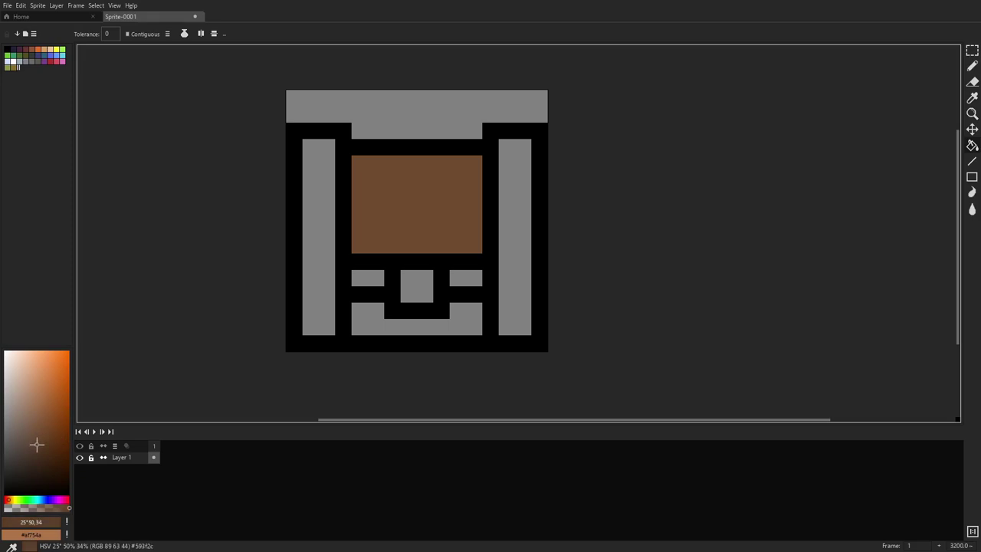
left_click(424, 196)
left_click(311, 261)
left_click(507, 245)
left_click(374, 277)
left_click(460, 277)
left_click(458, 327)
left_click(424, 294)
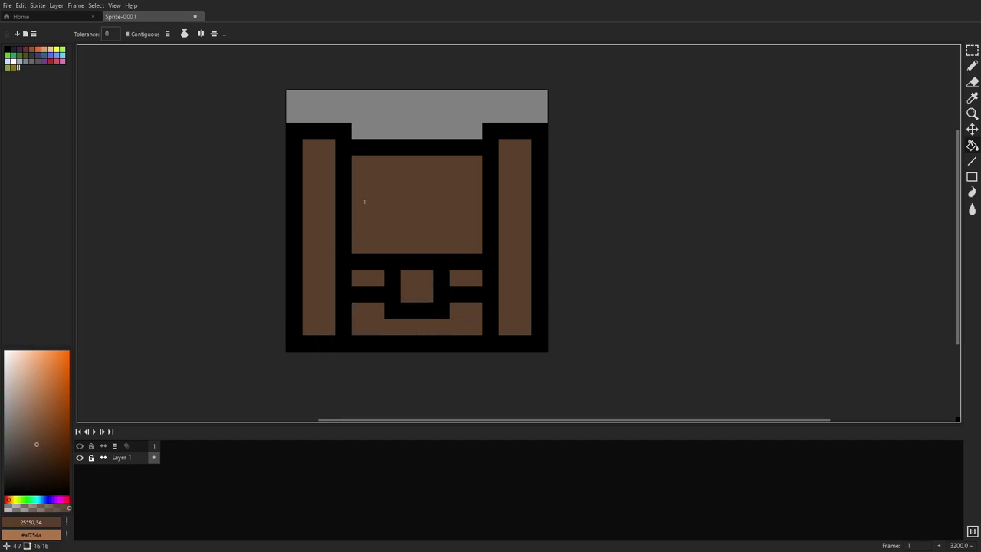
Draw two vertical plank lines in dark brown (hue 25°, saturation 41, value 19) across the centre and lower panels
left_click(38, 463)
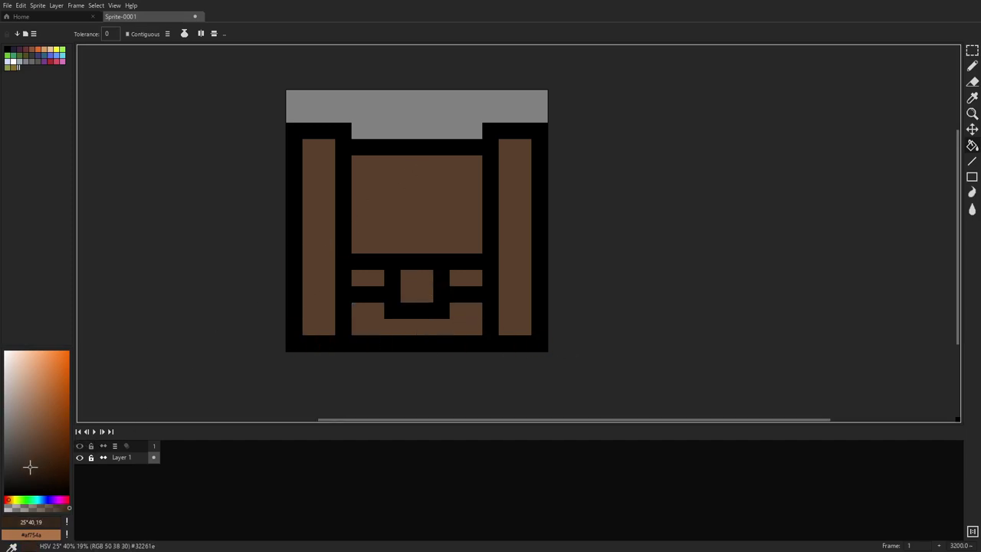
key("b")
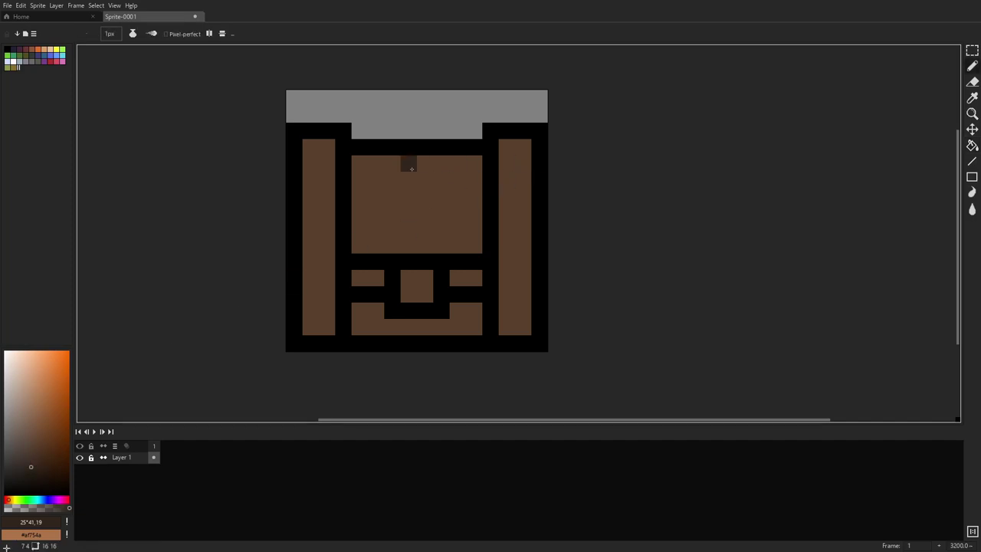
left_click_drag(392, 168, 391, 245)
left_click_drag(441, 163, 438, 244)
scroll(490, 236, "down", 5)
scroll(481, 237, "up", 4)
left_click(474, 299)
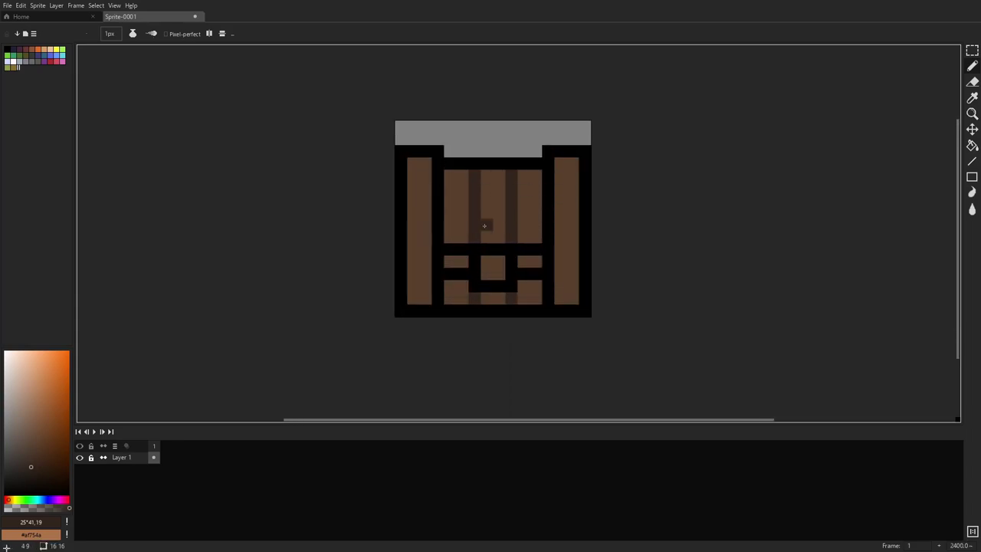
Choose a muted blue-grey with hue 201°, saturation 11 and value 39 as the drawing colour
left_click(10, 414)
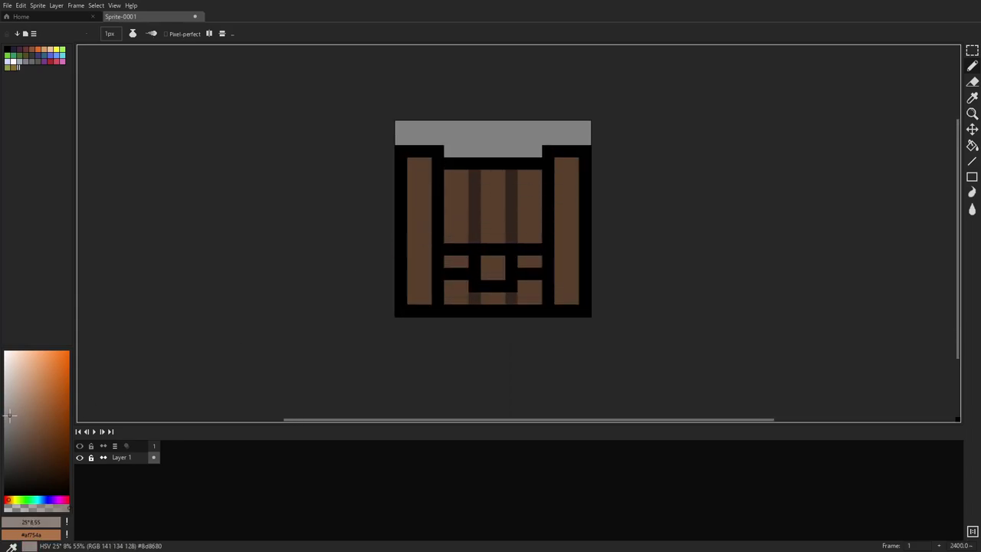
left_click(13, 432)
left_click_drag(13, 434, 14, 437)
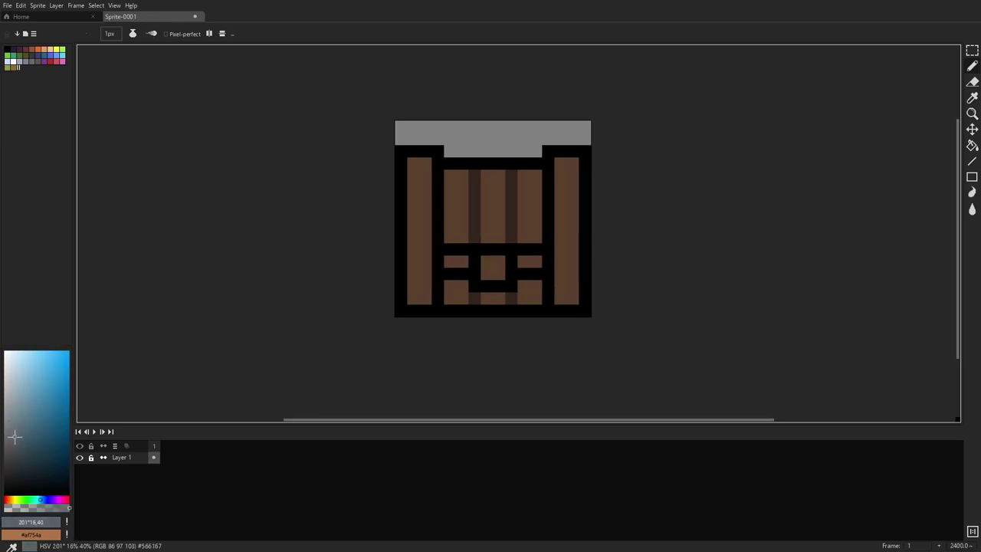
Try filling the two side panels with the blue-grey, and undo the fills
key("g")
left_click(423, 222)
left_click(559, 212)
key("v")
key("ctrl+z")
key("ctrl+z")
Fill both tall side panels and the small segments beside the buckle with the blue-grey
key("g")
scroll(606, 253, "down", 4)
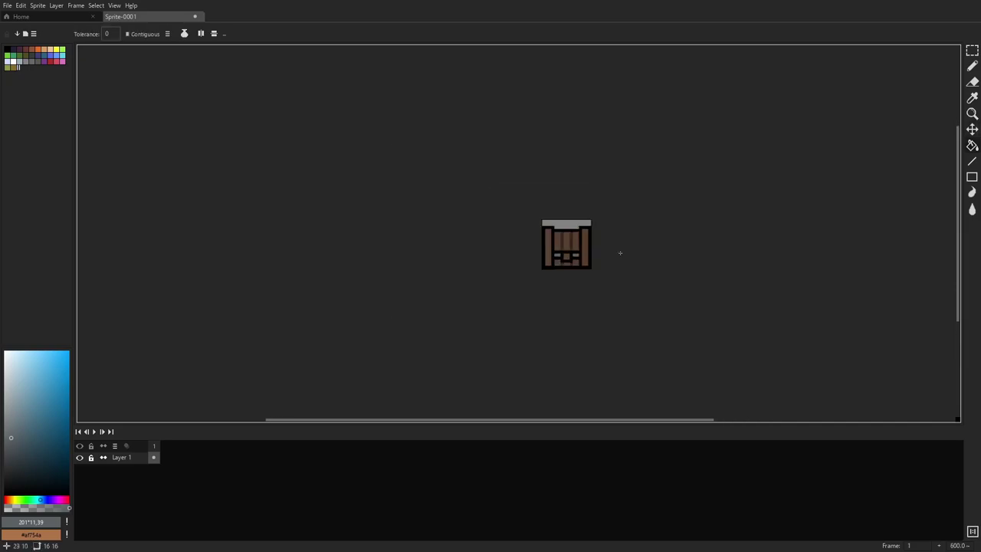
scroll(603, 250, "up", 1)
scroll(602, 250, "up", 1)
left_click(578, 247)
left_click(505, 247)
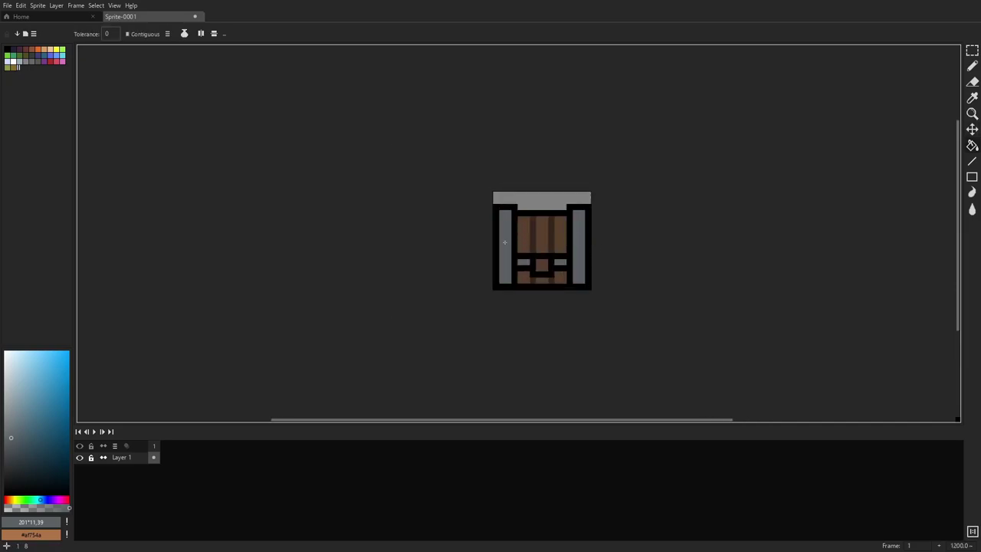
Examine the coloured sprite at small and large magnification
scroll(583, 237, "down", 1)
scroll(561, 233, "up", 1)
scroll(560, 233, "up", 1)
scroll(567, 238, "down", 3)
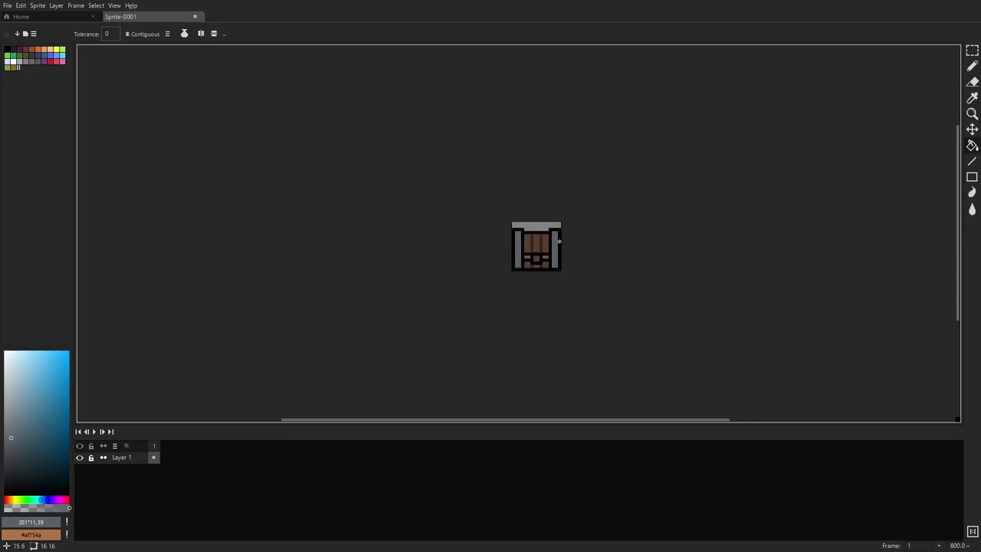
scroll(556, 243, "up", 2)
scroll(553, 244, "up", 3)
left_click_drag(565, 241, 675, 205)
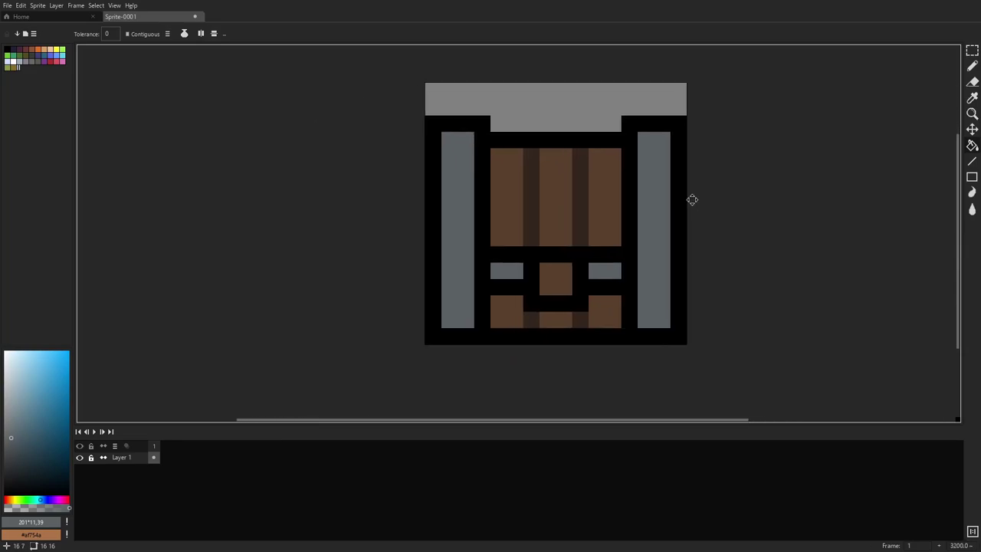
scroll(565, 223, "up", 1)
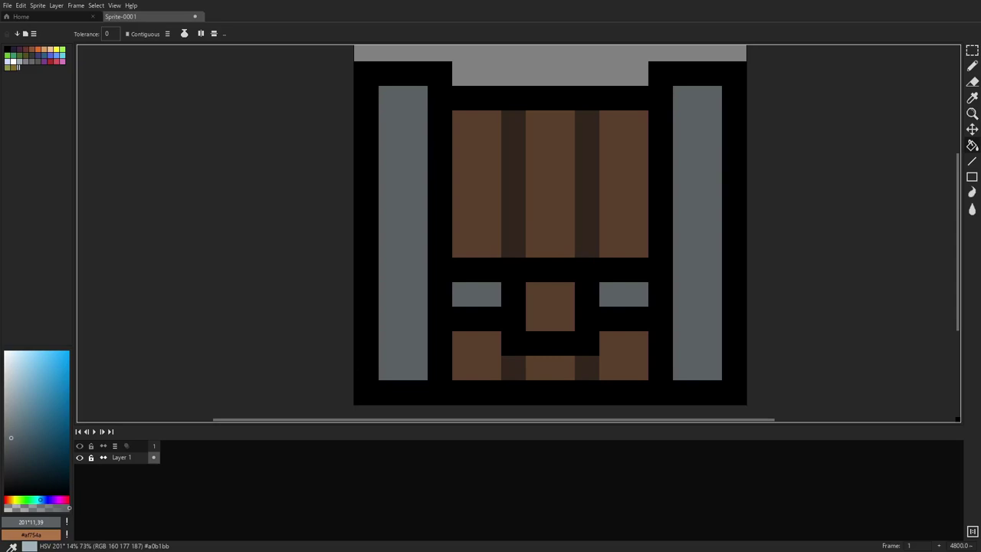
left_click_drag(542, 245, 473, 261)
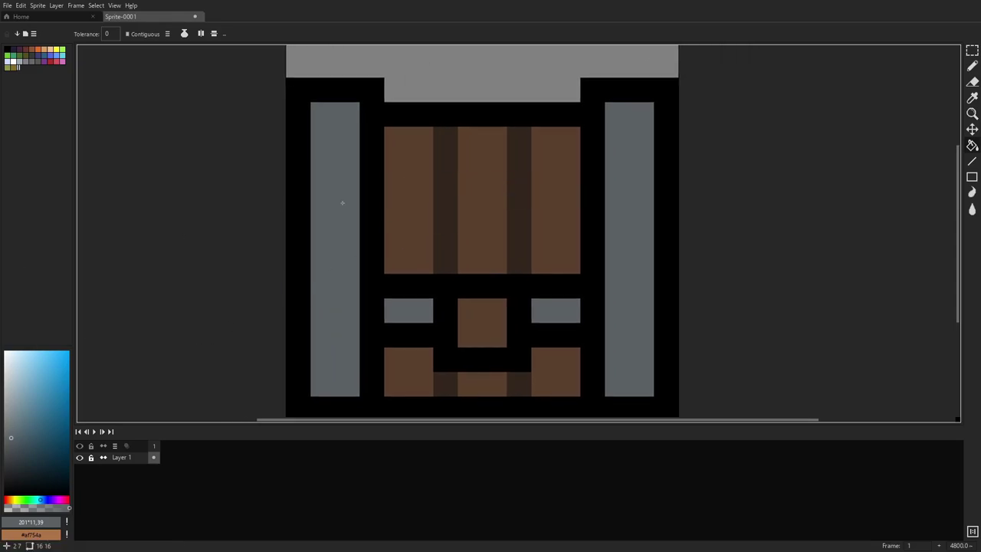
Sample the plank brown and lighten it to hue 25°, saturation 48 and value 50 for the pencil
key("i")
key("p")
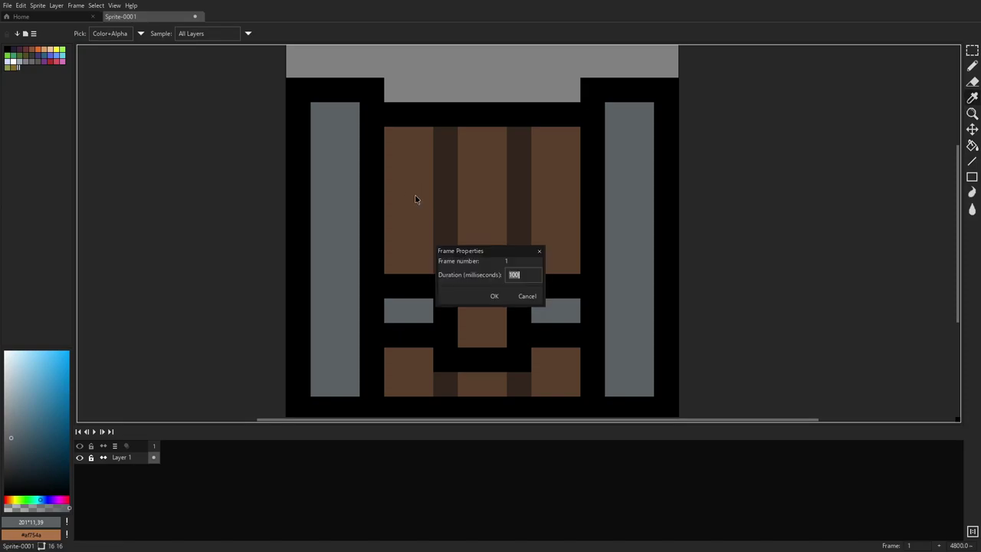
key("Escape")
left_click(410, 195)
left_click_drag(36, 437, 35, 421)
key("b")
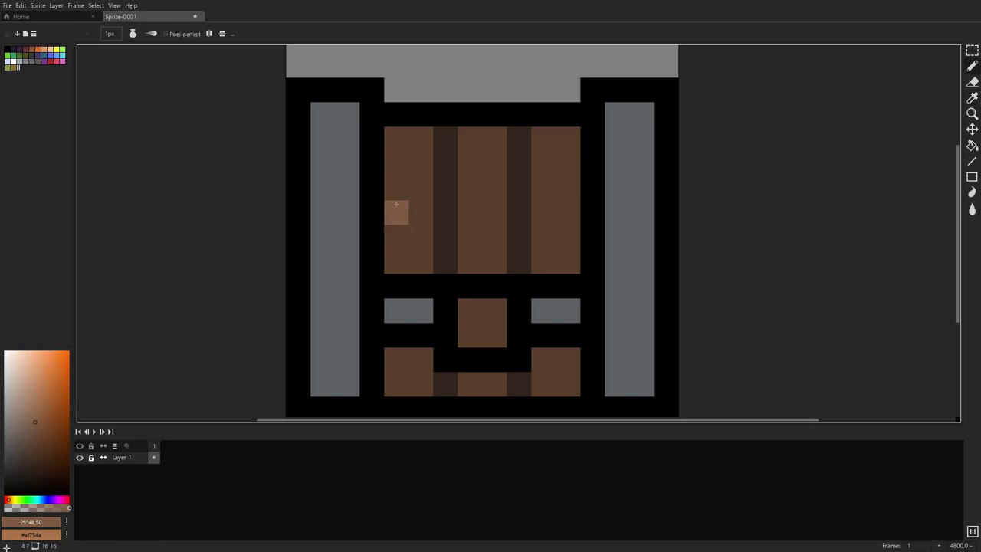
Paint the upper four rows of the three upper wooden planks with the lighter brown
mouse_move(396, 204)
left_mouse_down()
mouse_move(420, 203)
mouse_move(401, 145)
mouse_move(395, 188)
mouse_move(422, 138)
left_mouse_up()
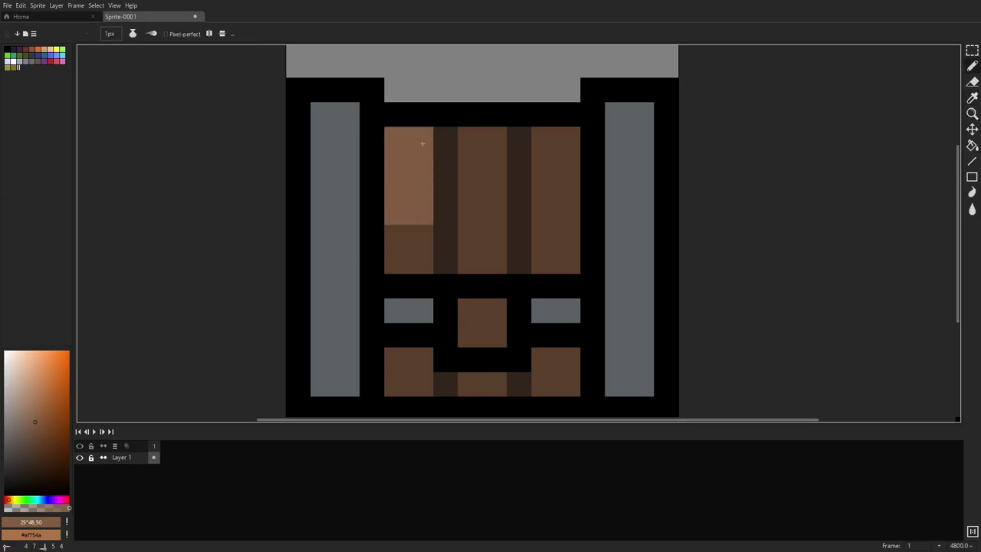
key("ctrl+z")
key("v")
key("b")
mouse_move(399, 188)
left_mouse_down()
mouse_move(427, 188)
mouse_move(424, 153)
mouse_move(396, 150)
mouse_move(445, 160)
mouse_move(470, 146)
mouse_move(466, 184)
mouse_move(507, 168)
mouse_move(490, 148)
mouse_move(541, 147)
mouse_move(564, 186)
mouse_move(568, 162)
left_mouse_up()
scroll(597, 184, "down", 10)
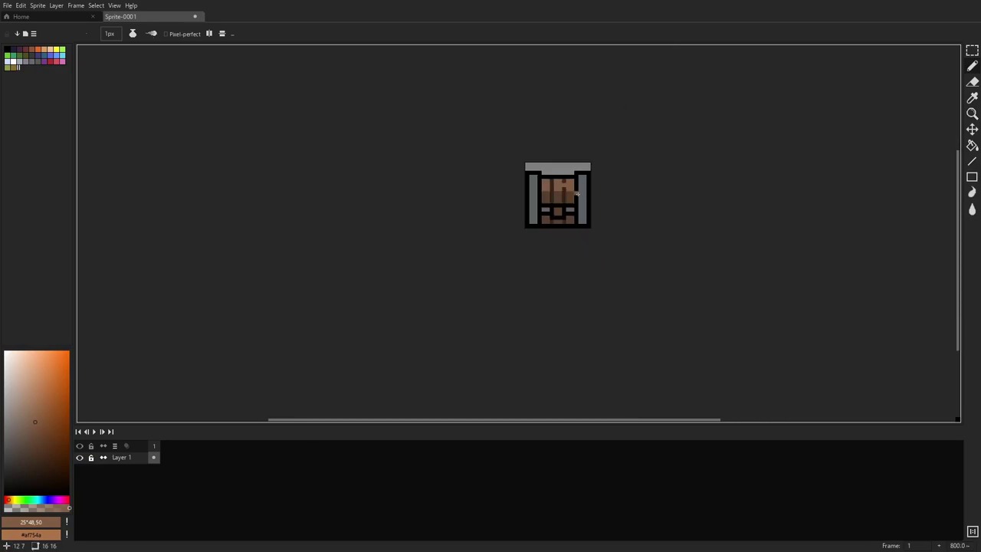
scroll(581, 187, "up", 10)
scroll(580, 188, "down", 2)
Recolour the upper four rows of the two dark grooves between the planks with the sampled plank brown #593f2c
mouse_move(450, 209)
left_mouse_down()
mouse_move(562, 207)
mouse_move(550, 231)
mouse_move(531, 204)
mouse_move(532, 167)
mouse_move(478, 164)
mouse_move(474, 205)
mouse_move(496, 193)
left_mouse_up()
left_click(550, 231, "alt")
key("ctrl+z")
left_click_drag(483, 160, 483, 210)
scroll(580, 201, "down", 8)
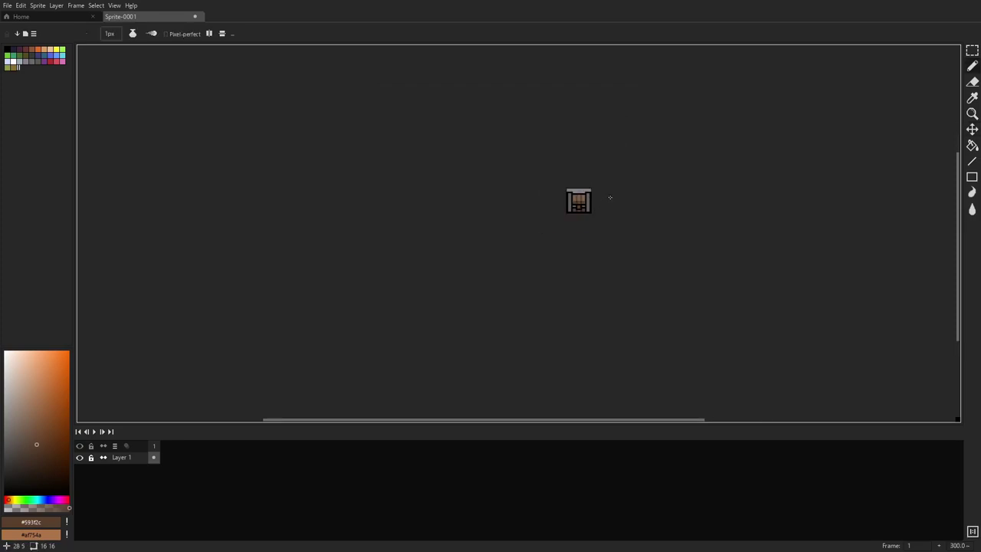
scroll(598, 199, "up", 10)
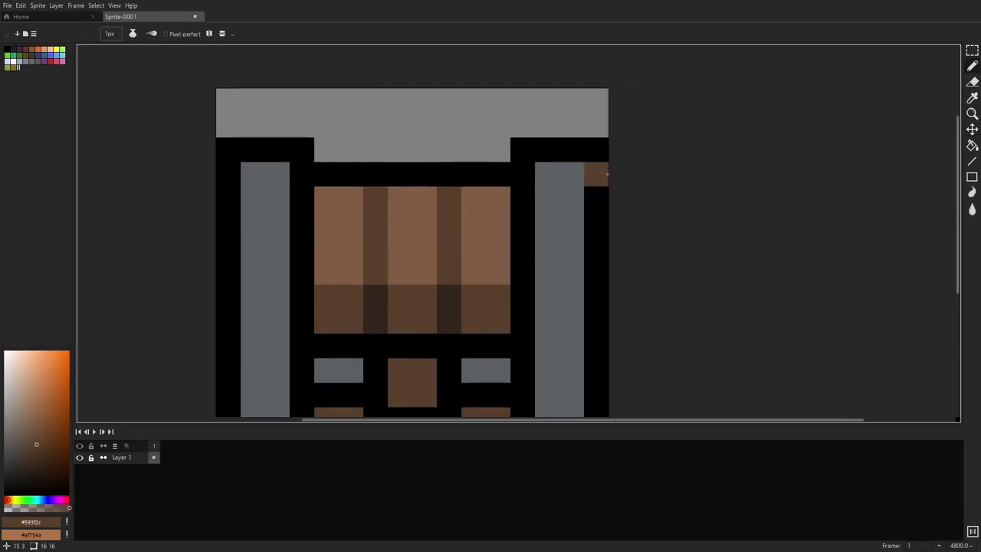
Sample the post blue-grey, lighten it to hue 201°, saturation 15, value 56, and paint the upper four rows of both side posts
key("i")
left_click(315, 179)
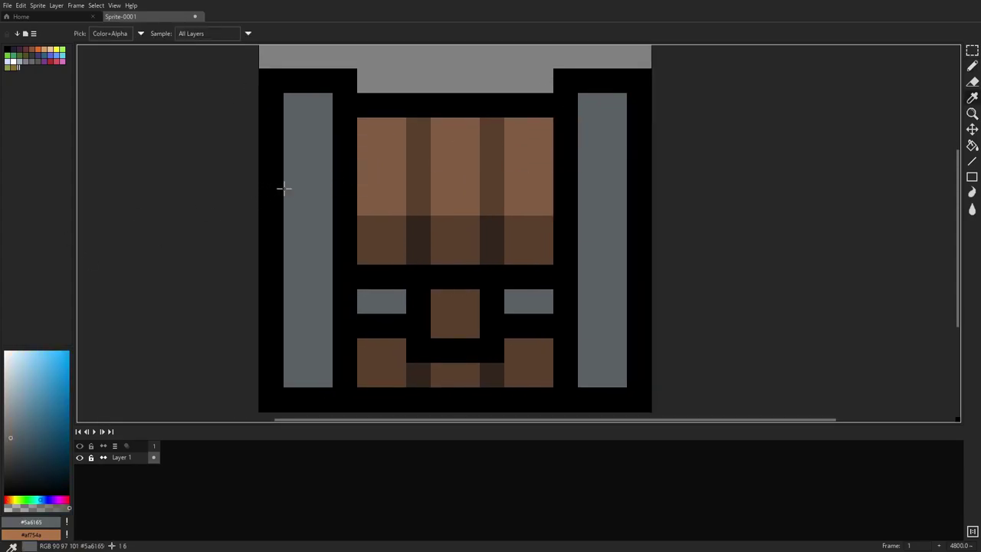
left_click_drag(11, 435, 15, 413)
key("b")
mouse_move(296, 179)
left_mouse_down()
mouse_move(318, 177)
mouse_move(313, 118)
mouse_move(296, 158)
left_mouse_up()
mouse_move(590, 104)
left_mouse_down()
mouse_move(592, 158)
mouse_move(609, 156)
mouse_move(598, 171)
mouse_move(614, 107)
left_mouse_up()
Try extending the light blue-grey one row further down the side posts, and undo the extension
scroll(621, 122, "down", 5)
scroll(629, 134, "up", 6)
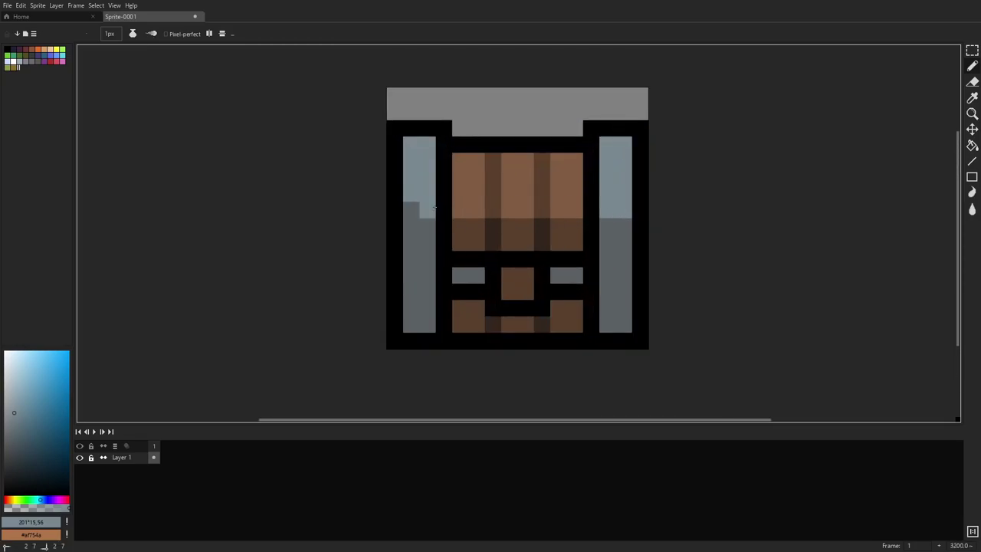
scroll(558, 214, "down", 5)
key("v")
key("b")
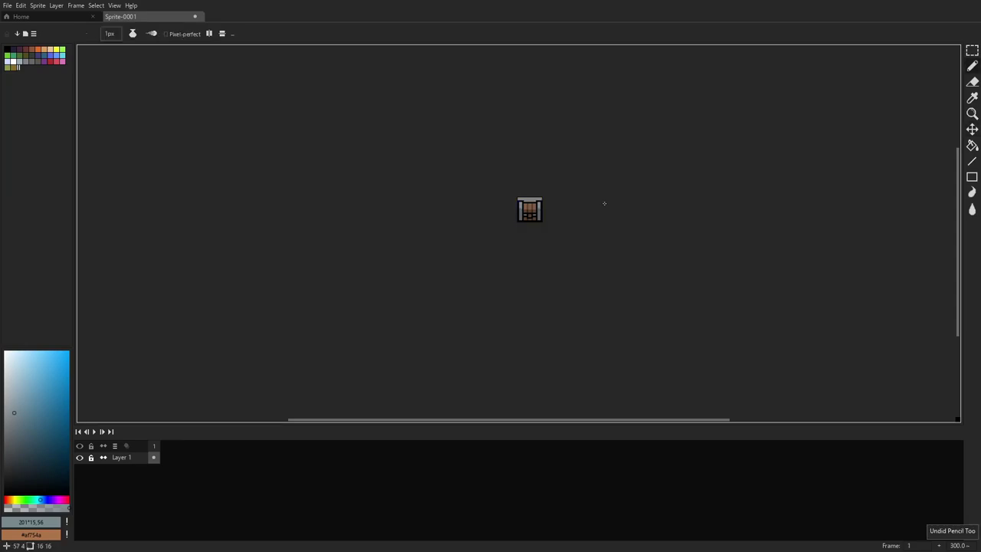
scroll(533, 201, "up", 8)
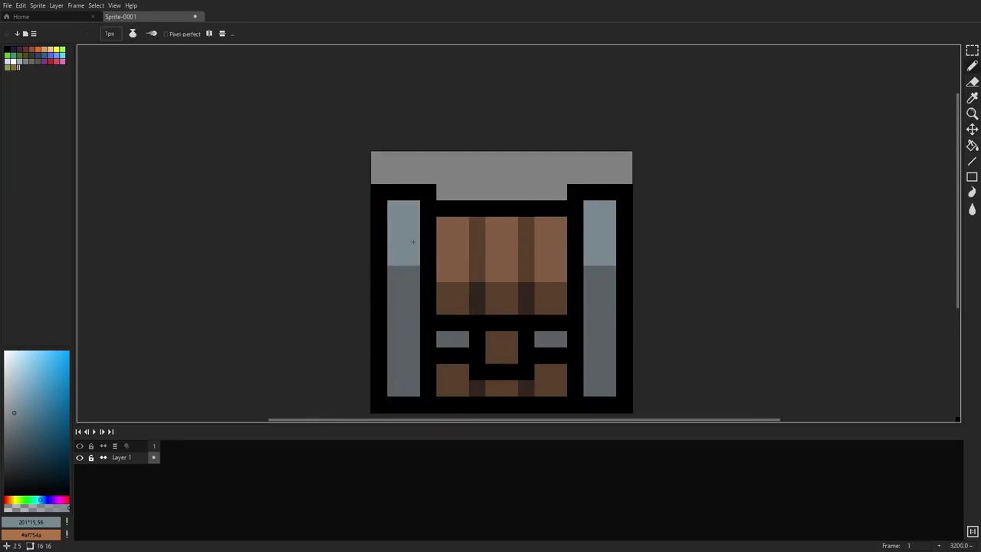
left_click_drag(466, 288, 466, 218)
left_click_drag(543, 236, 526, 249)
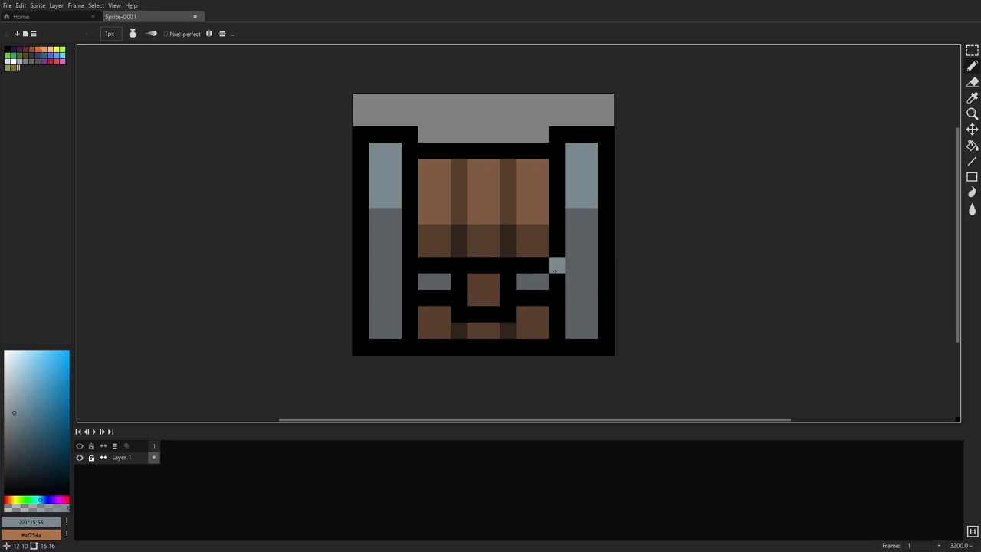
Darken the sampled post blue-grey to hue 201°, saturation 11, value 30, and fill the lower sections of both side posts
key("i")
left_click(392, 248)
left_click(11, 455)
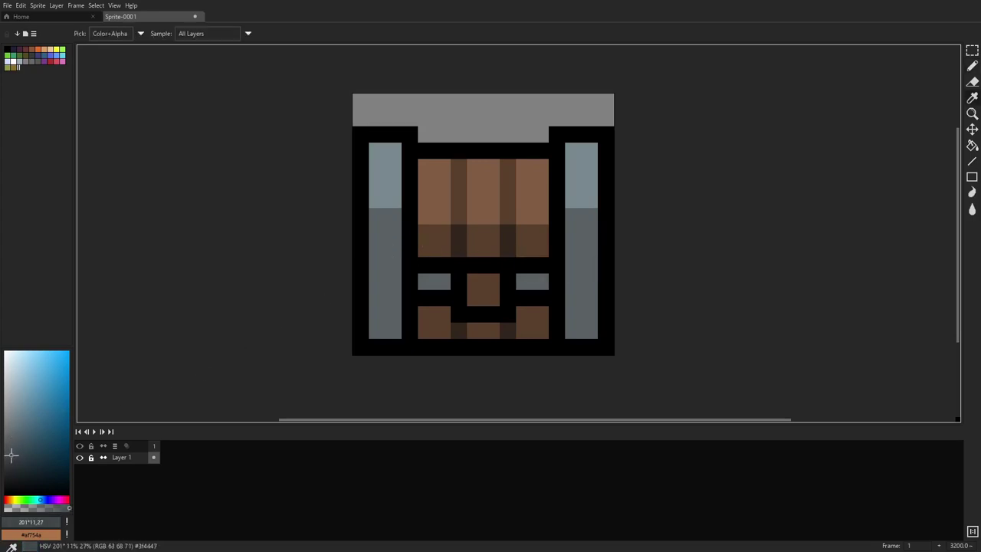
key("g")
left_click(386, 278)
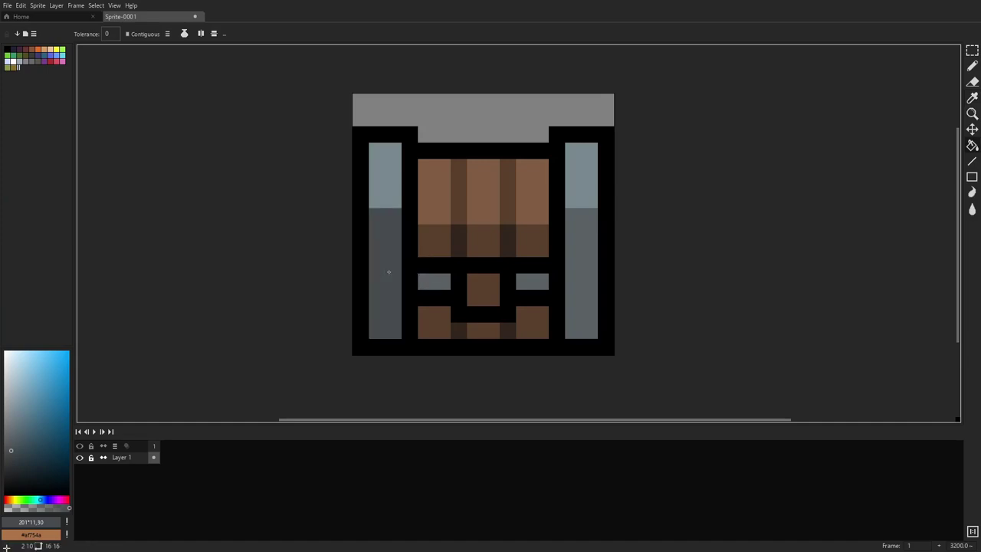
left_click(573, 252)
Try a transition row of hue 201°, saturation 14, value 38 below the light section of both posts, and undo it
key("i")
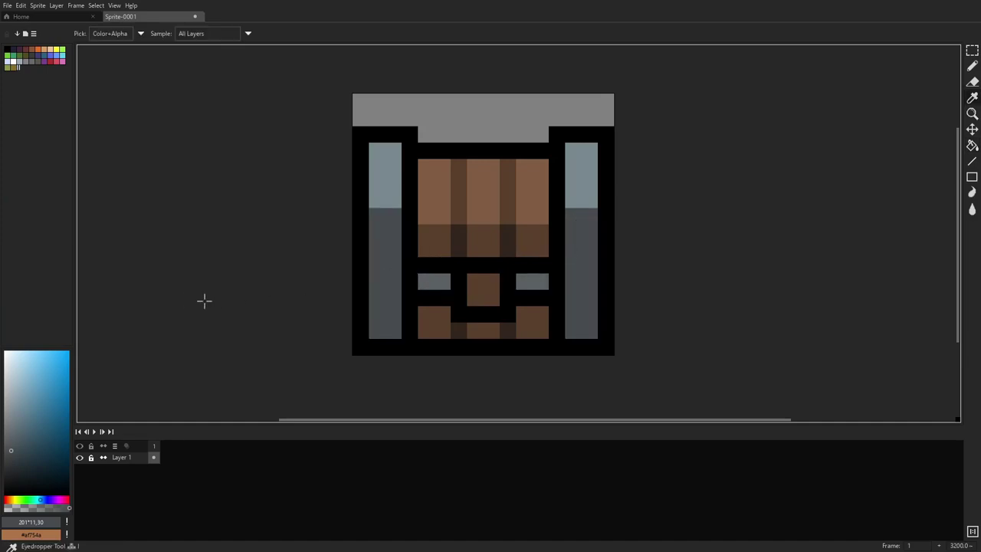
left_click(15, 439)
key("b")
left_click_drag(377, 215, 392, 215)
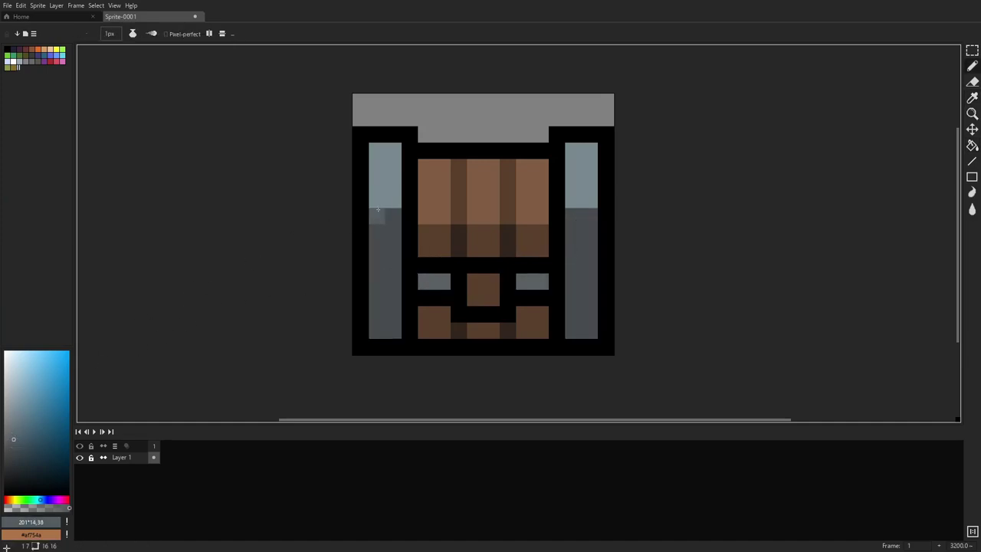
scroll(585, 218, "down", 5)
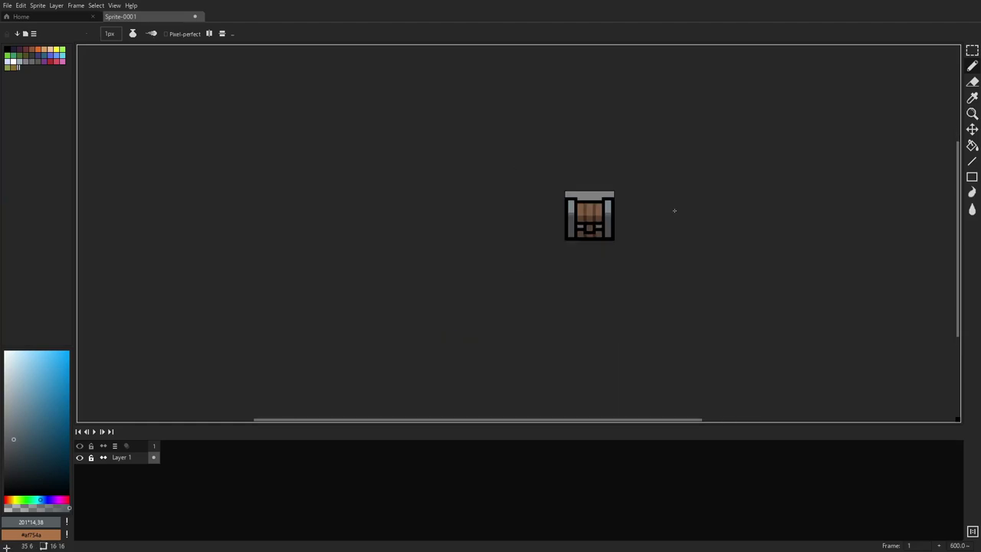
scroll(672, 210, "up", 5)
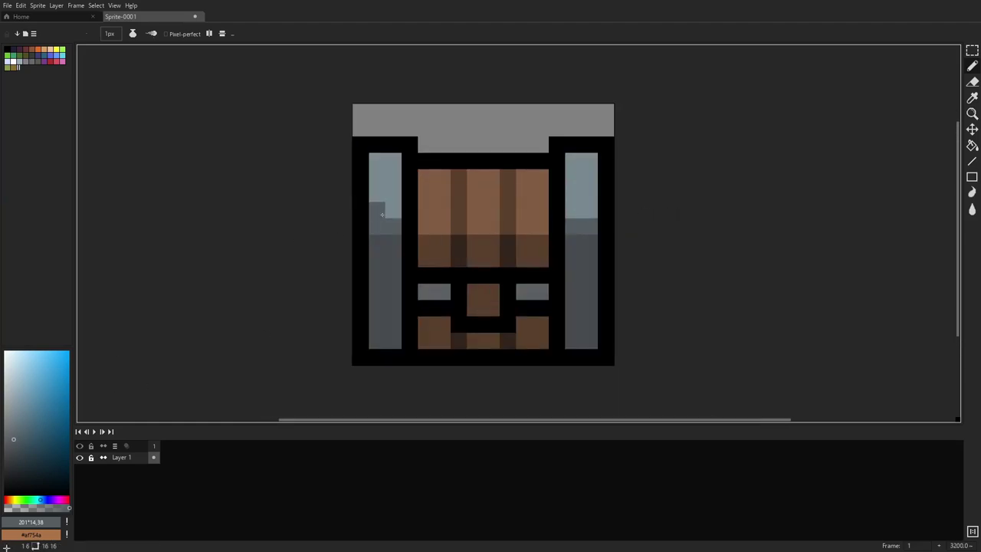
key("ctrl+z")
key("ctrl+z")
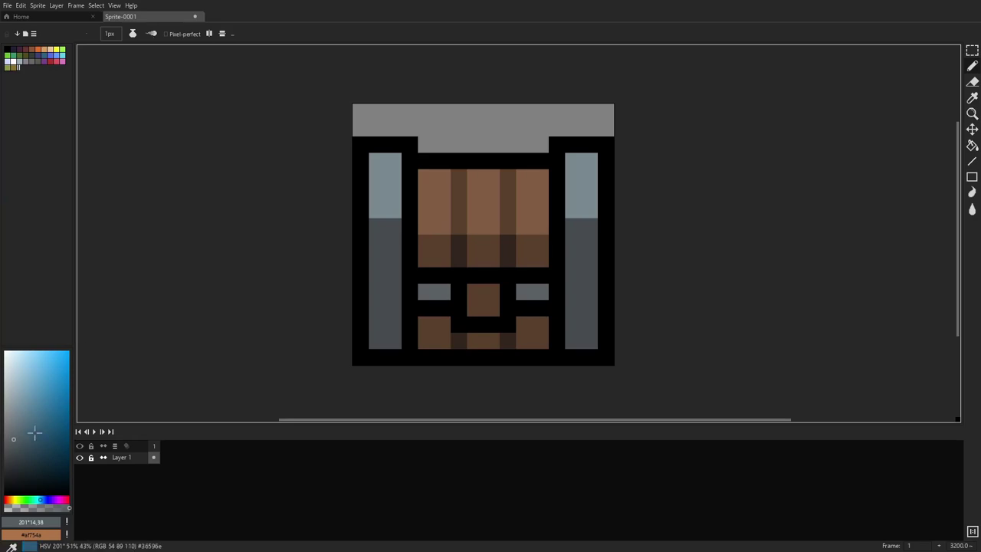
Repaint the light upper post sections in blue-grey: 201°, 18, 41 on the left post and 201°, 15, 44 on the right
mouse_move(376, 210)
left_mouse_down()
mouse_move(394, 178)
mouse_move(379, 166)
left_mouse_up()
left_click_drag(572, 162, 574, 194)
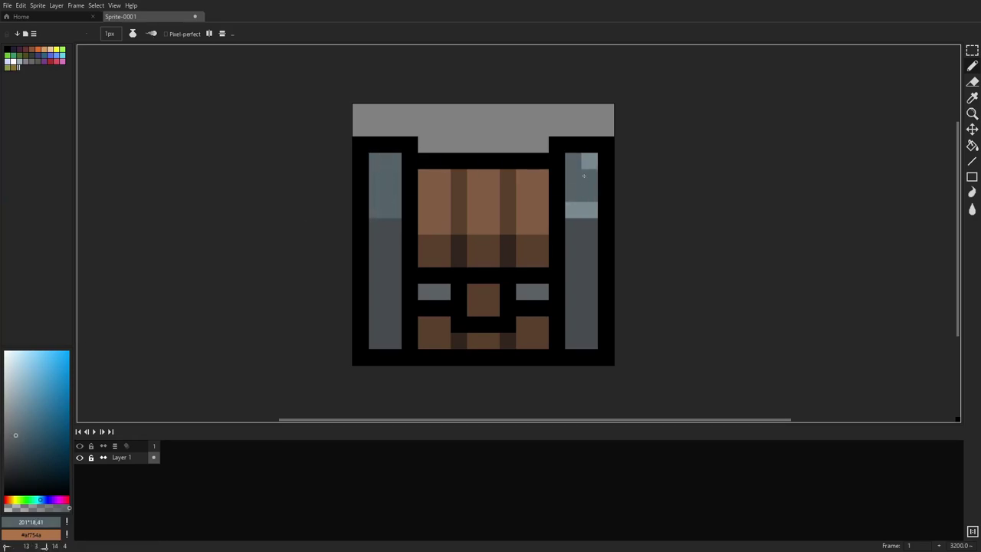
left_click(590, 161)
scroll(692, 191, "down", 10)
scroll(692, 192, "up", 12)
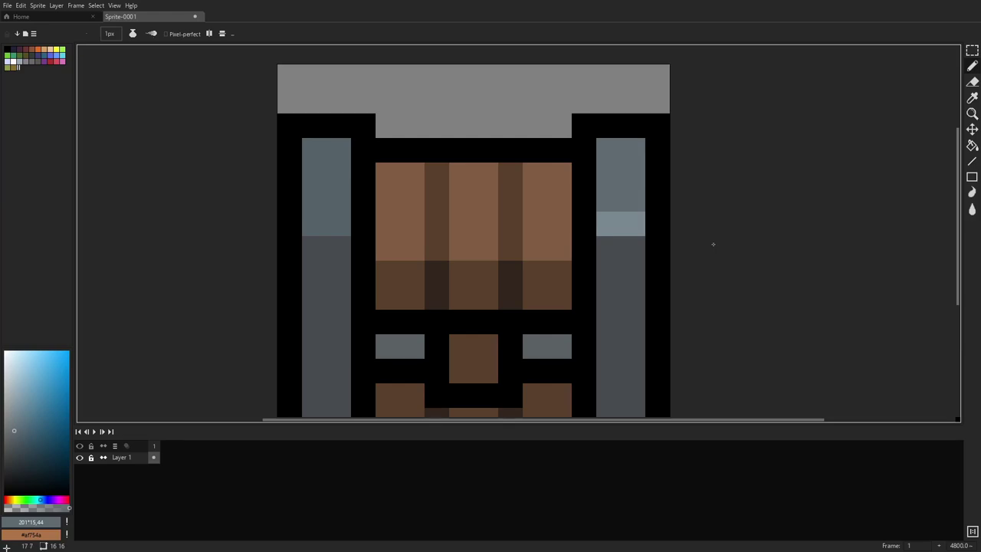
Paint a one-row highlight just above the dark section of both posts with the sampled light blue-grey #7a8991
key("i")
left_click(622, 232)
key("b")
left_click(323, 252)
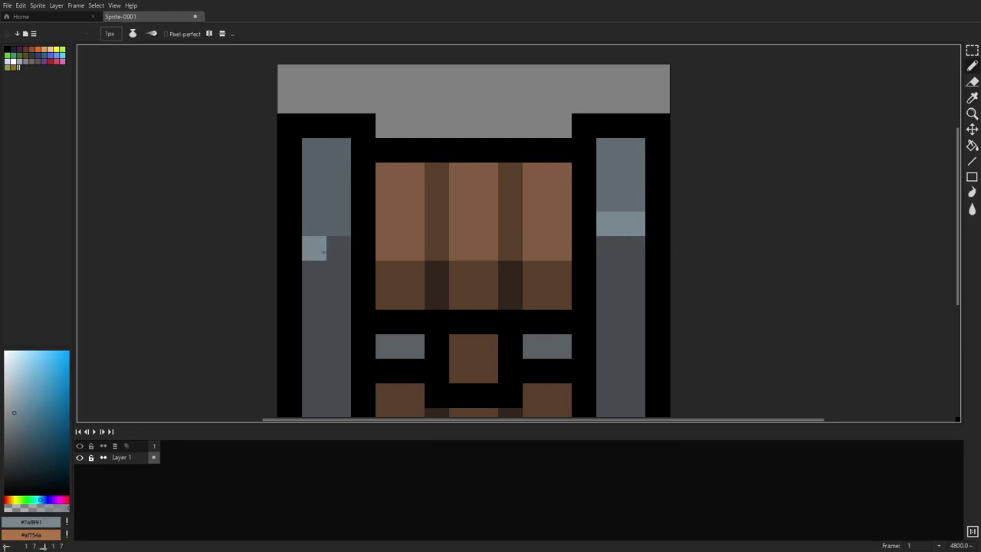
left_click(338, 249)
left_click(609, 249)
left_click(633, 248)
Cover the extra light row above the right post's highlight with the sampled blue-grey #606b72
key("i")
left_click(614, 185)
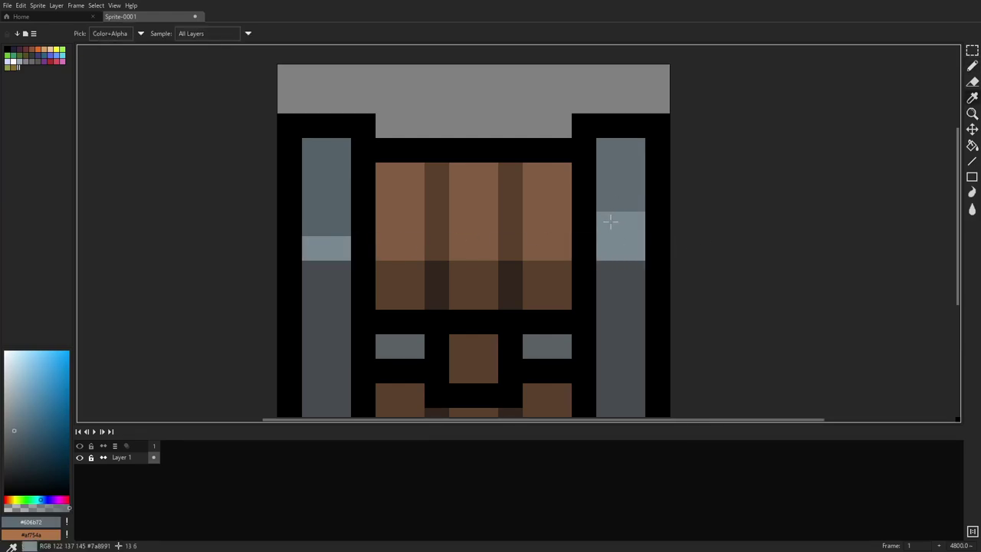
key("b")
left_click(611, 221)
left_click(633, 223)
scroll(681, 219, "down", 8)
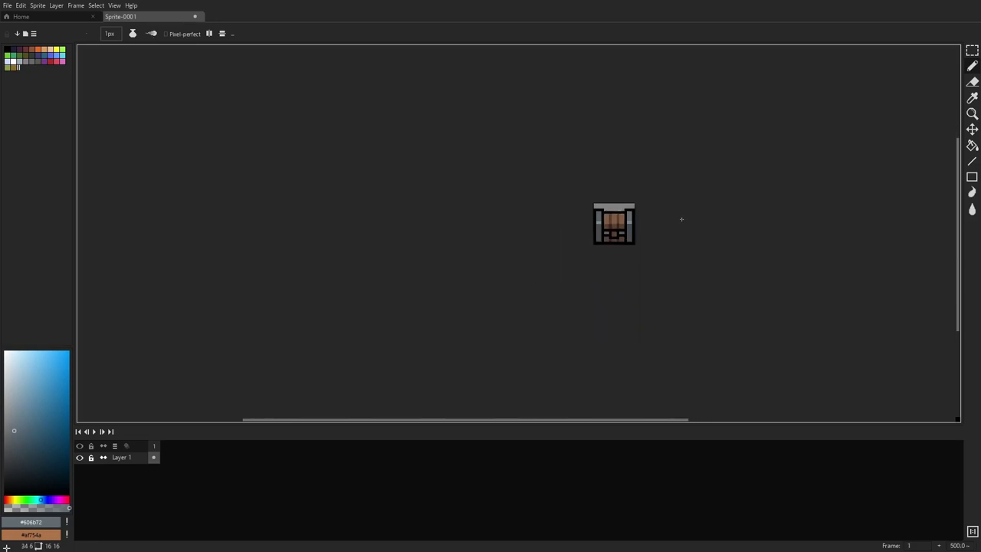
scroll(681, 219, "up", 8)
Repaint the sections above the highlights on both posts with a blue-grey of hue 203°, saturation 16 and value 45
left_click(13, 424)
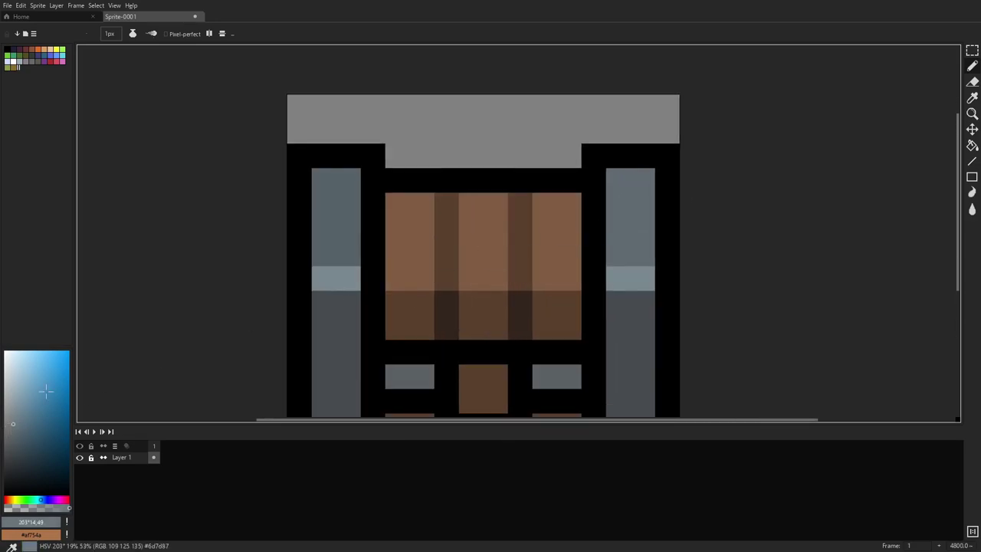
mouse_move(324, 205)
left_mouse_down()
mouse_move(344, 247)
mouse_move(343, 186)
mouse_move(325, 186)
mouse_move(330, 246)
mouse_move(348, 211)
mouse_move(332, 193)
mouse_move(328, 241)
mouse_move(349, 235)
mouse_move(331, 185)
left_mouse_up()
left_click(13, 429)
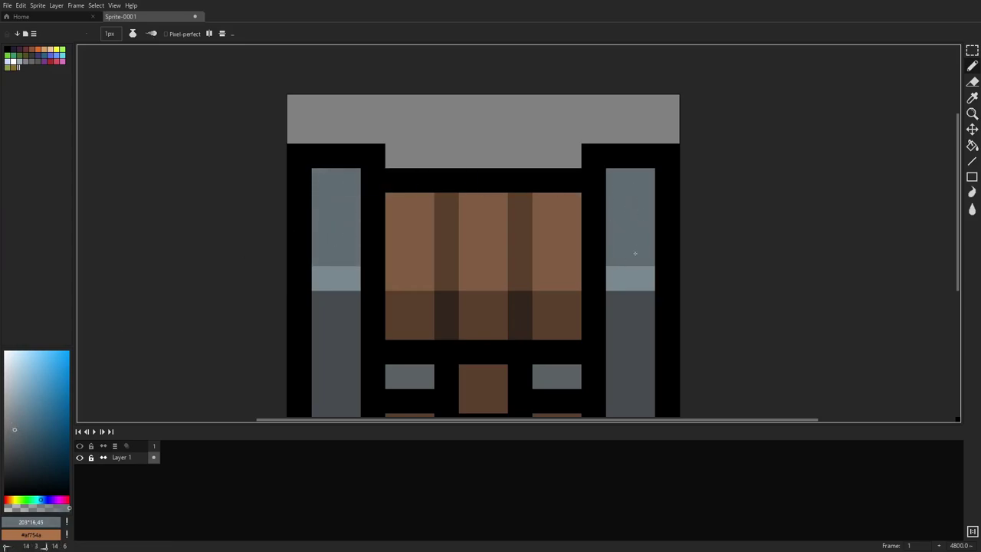
scroll(613, 209, "down", 12)
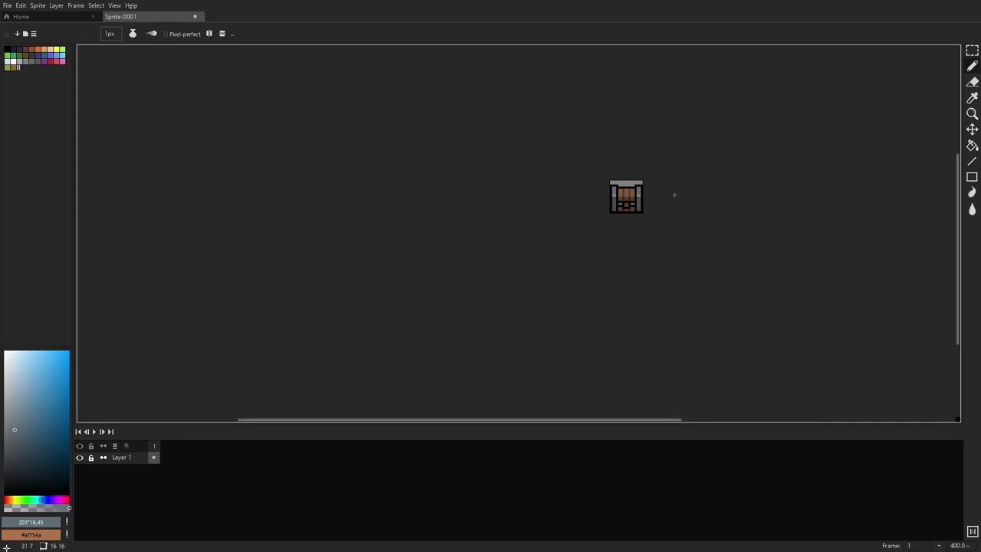
scroll(663, 194, "up", 12)
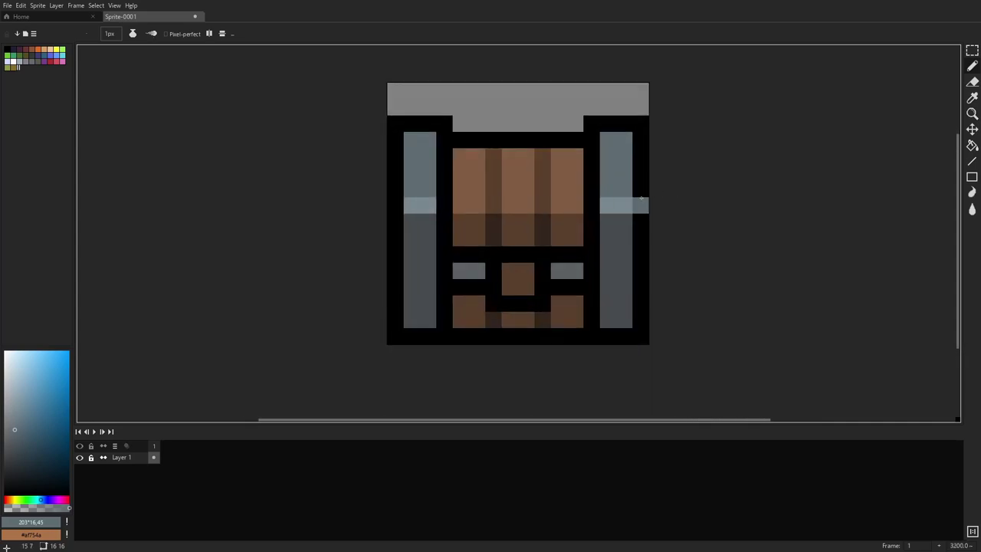
Sample the light plank brown and lighten it to hue 25°, saturation 43 and value 58 for the pencil
key("i")
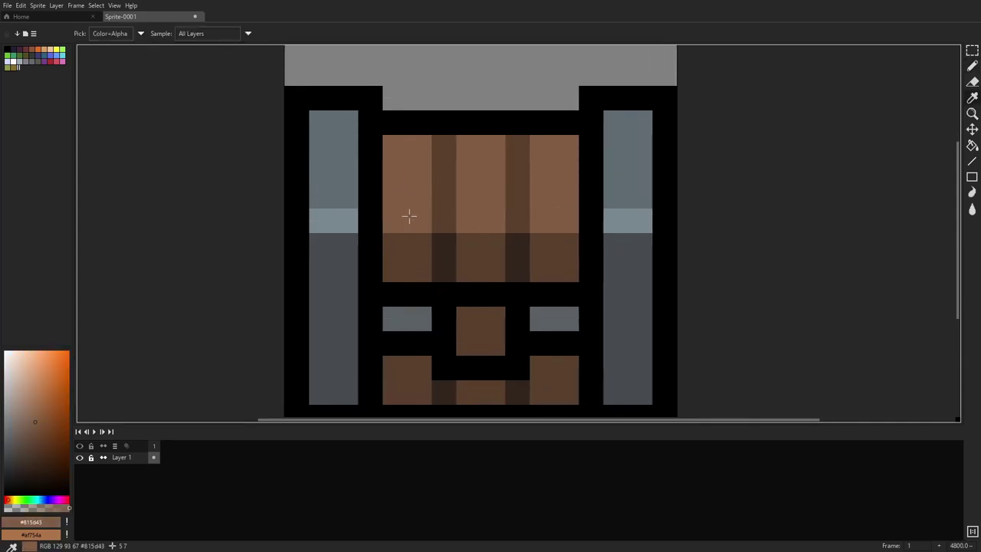
left_click(32, 411)
key("b")
Try a highlight row across the first dark row of the upper planks, and undo it
left_click_drag(395, 244, 568, 245)
scroll(679, 212, "down", 10)
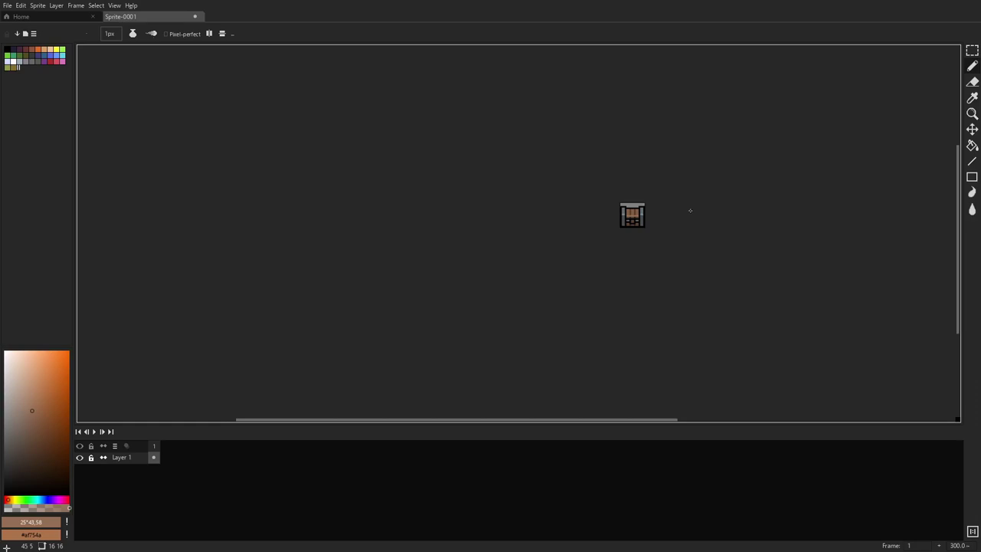
scroll(648, 214, "up", 10)
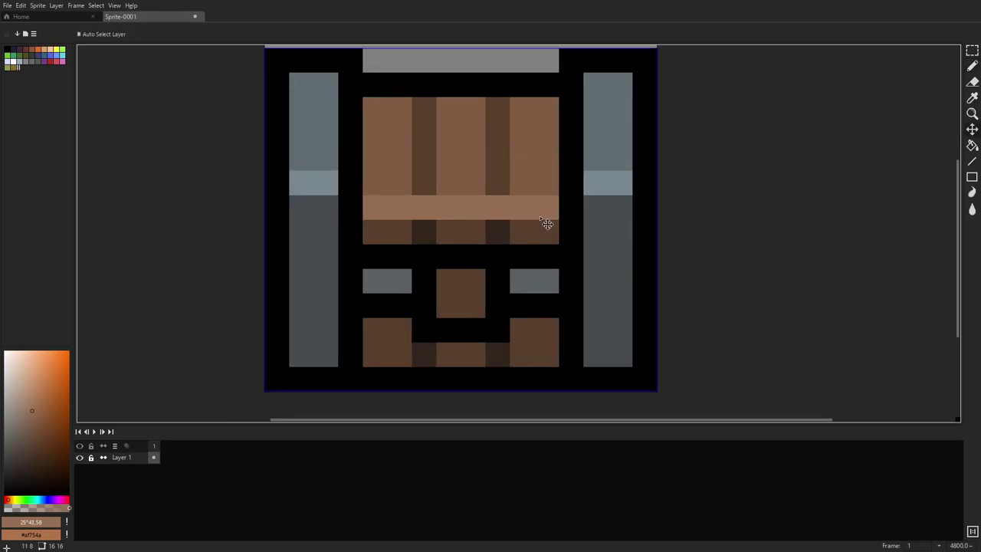
key("ctrl+z")
key("ctrl+z")
Paint a highlight row across the lowest light row of the upper planks, level with the post highlights
left_click_drag(376, 183, 615, 186)
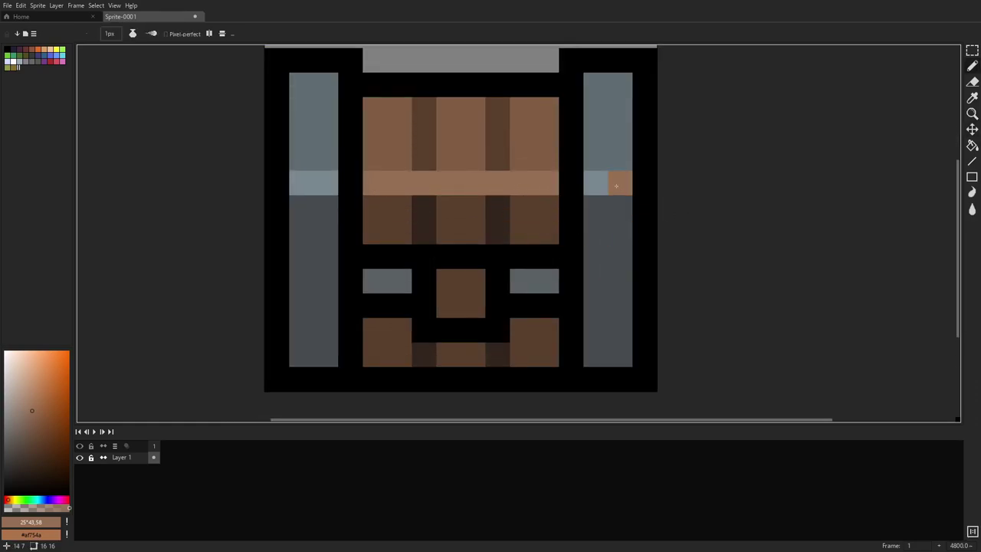
key("p")
key("Escape")
Select the highlight rows of both side posts, move them up one pixel and clear the selection
key("m")
left_click_drag(620, 178, 599, 174)
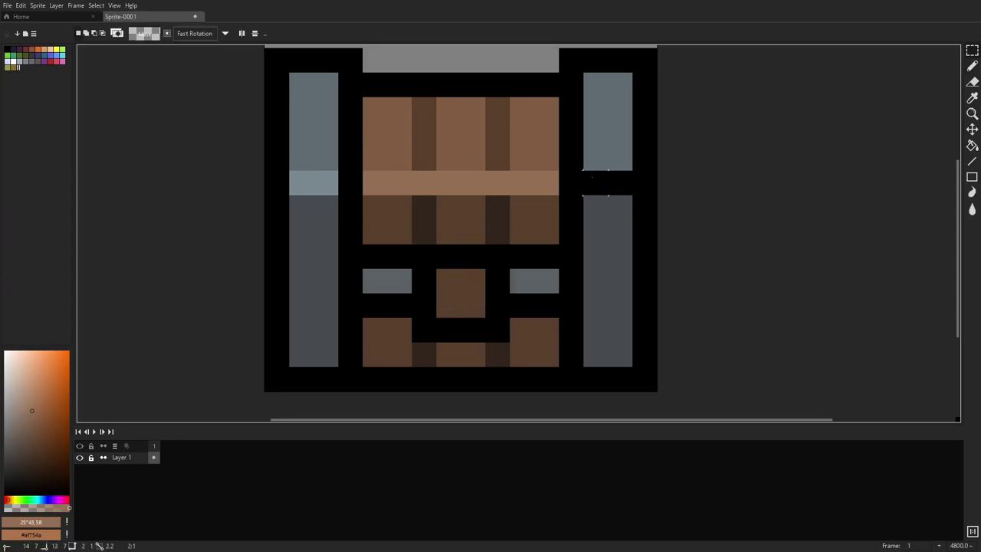
key("ctrl+v")
left_click_drag(301, 182, 321, 163, "shift")
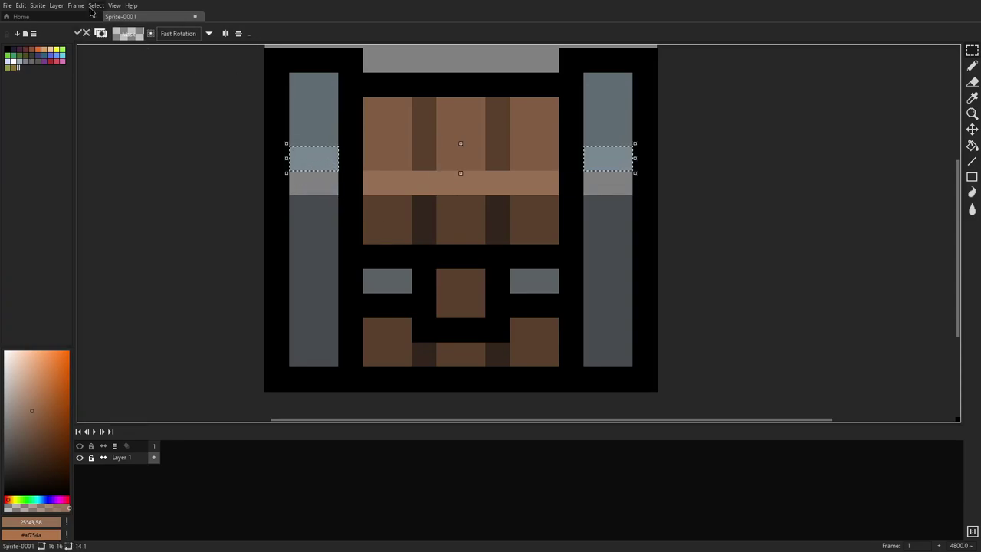
left_click(38, 6)
mouse_move(96, 6)
left_click(106, 23)
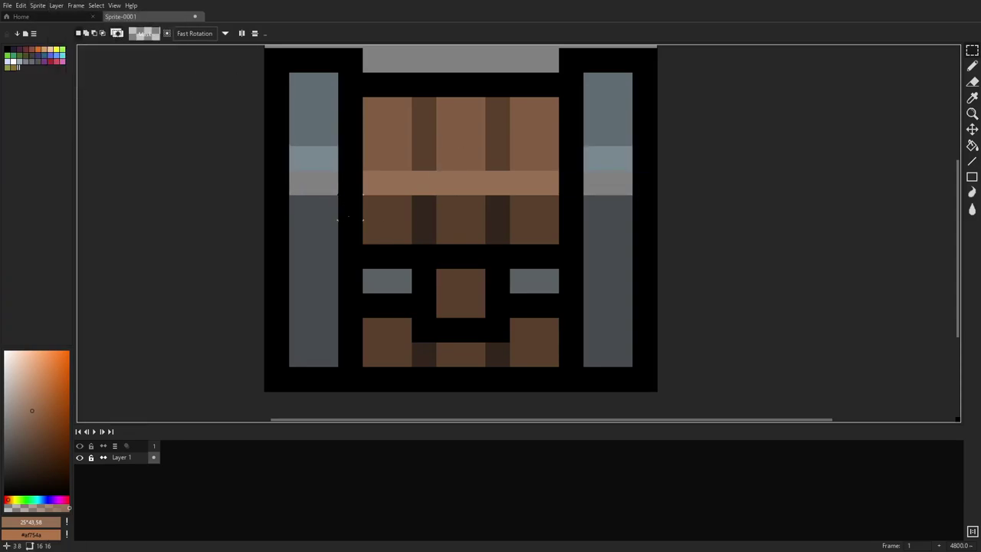
Sample the dark grey of the side posts and paint it over the empty row directly below both post highlights
key("i")
left_click(321, 213)
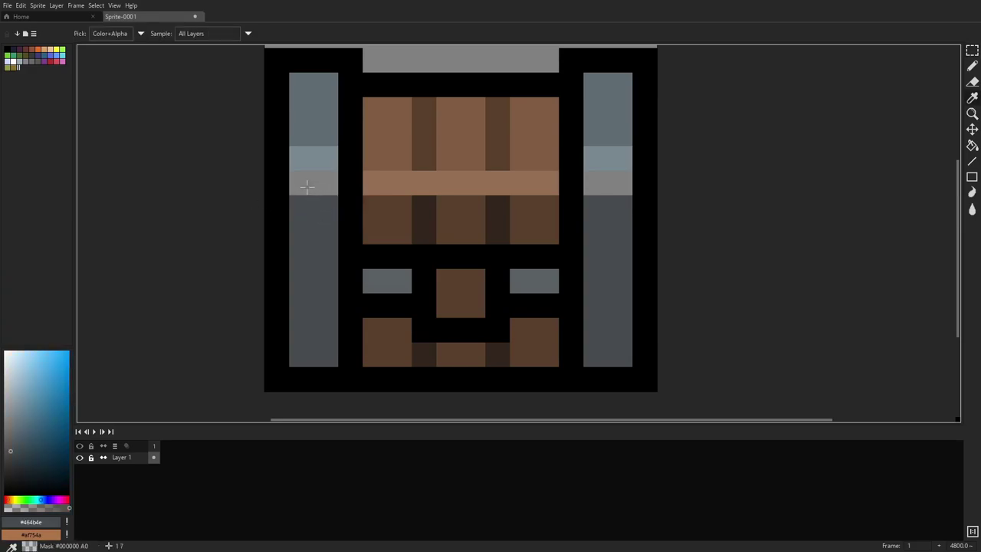
key("b")
left_click(301, 183)
left_click(326, 182)
left_click(596, 183)
left_click(620, 182)
scroll(646, 189, "down", 5)
scroll(646, 189, "down", 3)
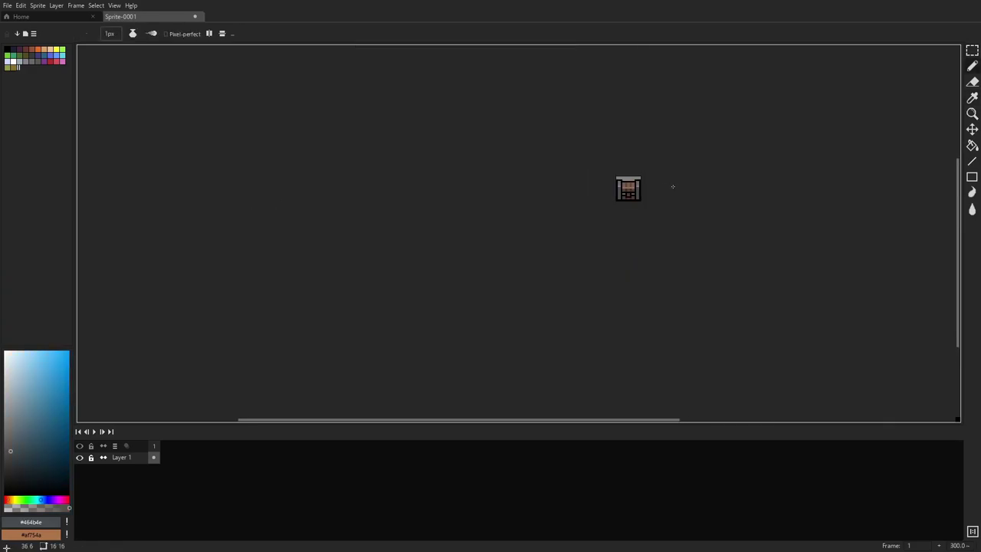
scroll(673, 186, "up", 12)
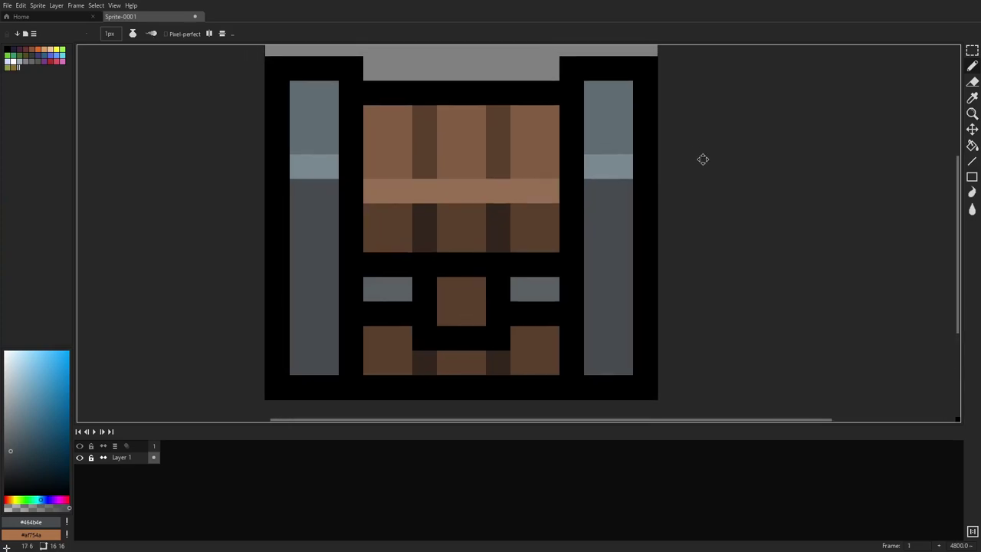
Sample the light plank brown #815d43 and paint it where the two plank grooves cross the wooden highlight row
key("i")
left_click(477, 187)
key("b")
left_click_drag(454, 211, 537, 212)
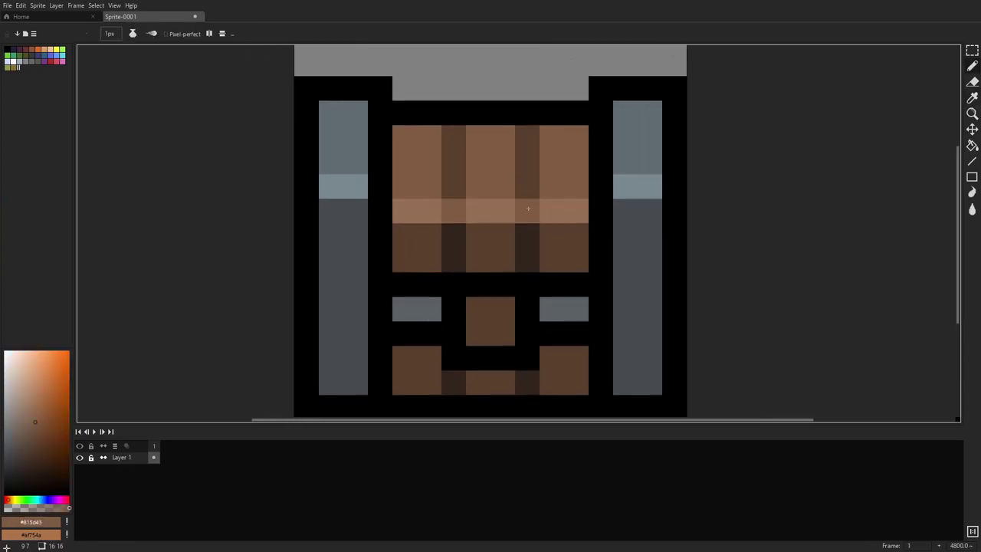
scroll(758, 194, "down", 8)
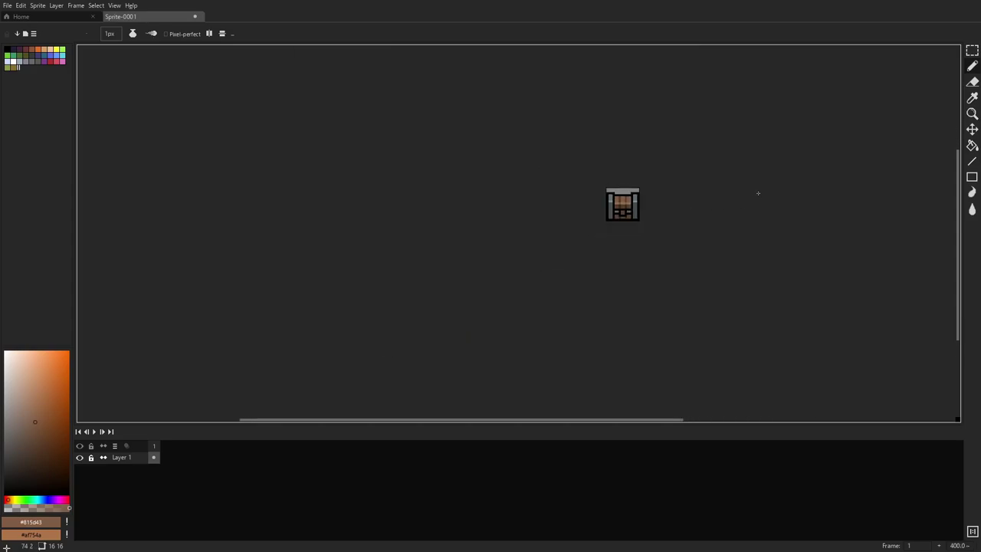
scroll(708, 196, "up", 8)
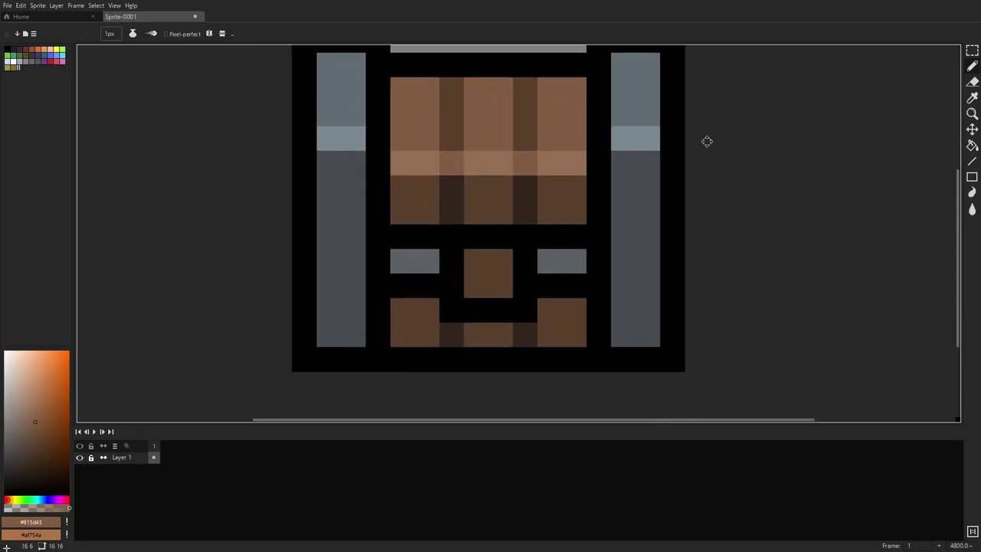
Mix a bright yellow of hue 53°, saturation 58 and value 85, and fill the central buckle with it
key("i")
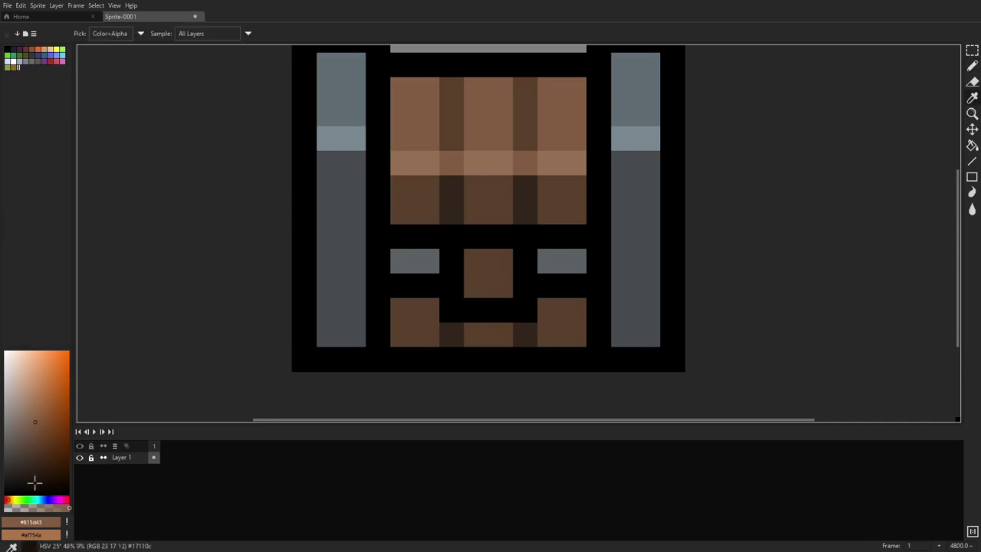
left_click(15, 500)
left_click(42, 397)
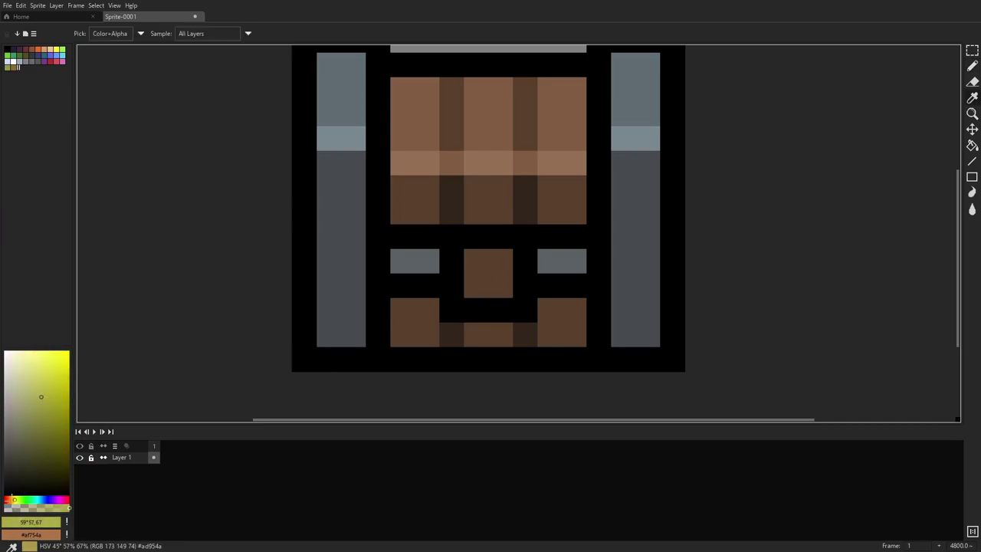
left_click(13, 500)
left_click(46, 368)
left_click_drag(38, 372, 42, 371)
key("g")
left_click(483, 277)
scroll(613, 252, "down", 9)
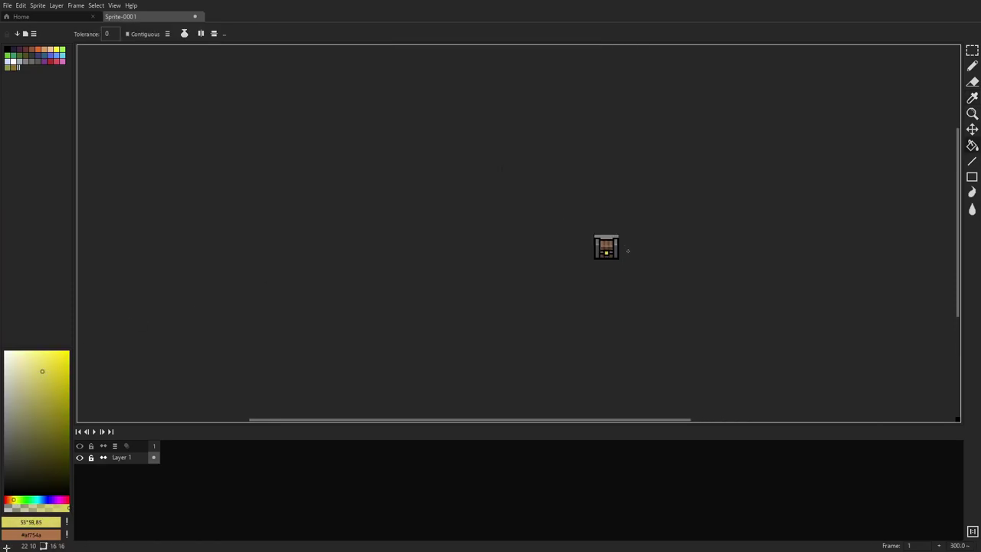
scroll(628, 251, "up", 10)
Refill the buckle with hue 48°, saturation 63 and value 74, and add a lighter yellow pixel at its upper-left corner
left_click(45, 387)
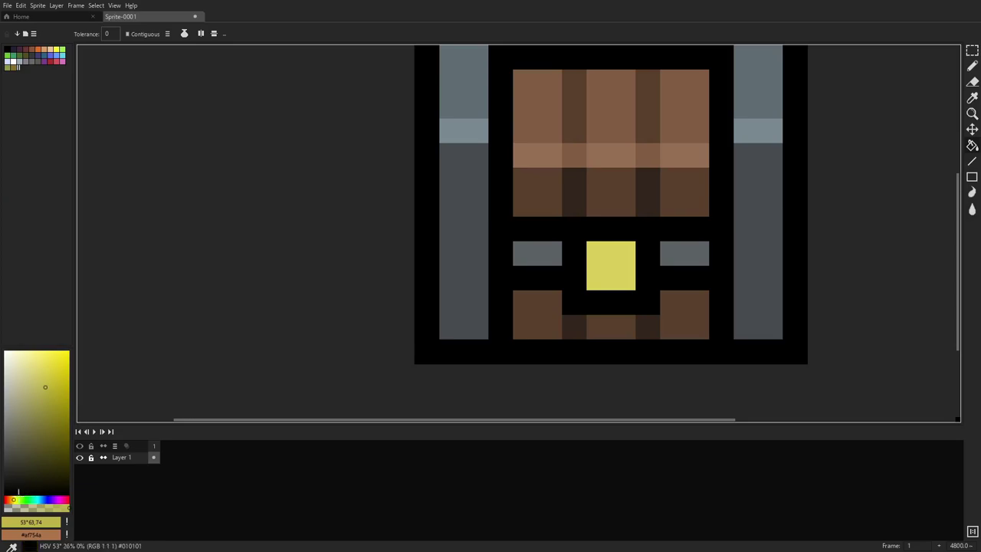
left_click(623, 278)
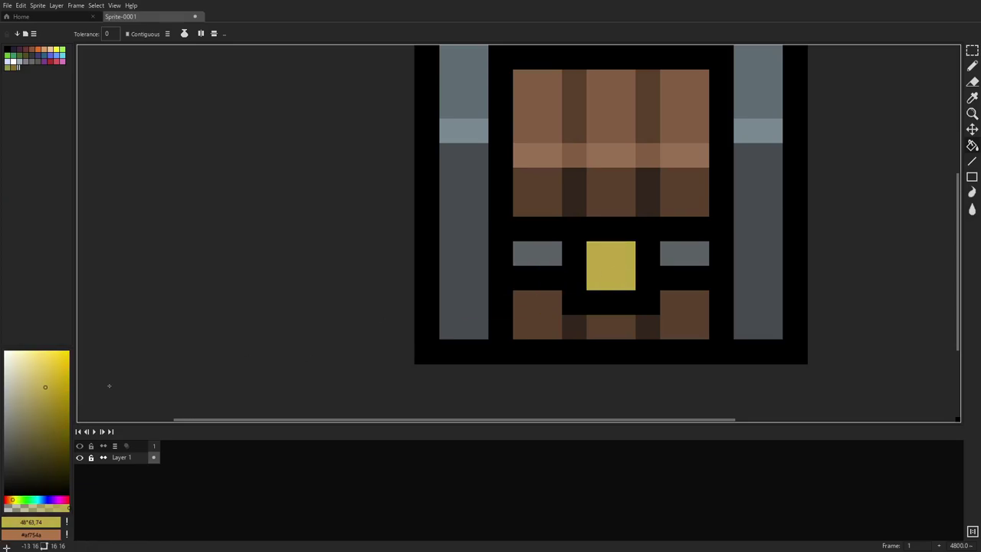
left_click(42, 373)
key("b")
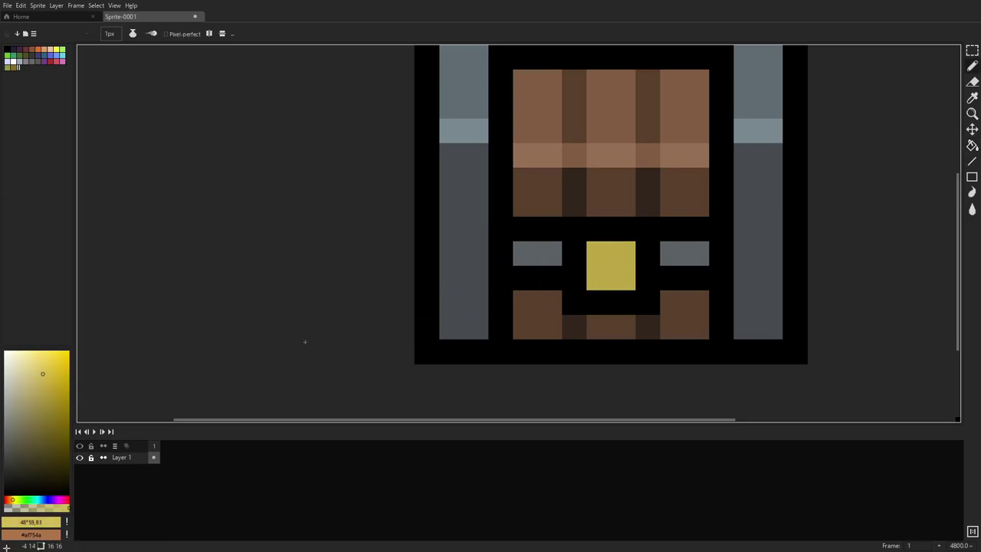
left_click(594, 257)
scroll(757, 354, "down", 7)
scroll(750, 344, "up", 7)
Paint all four buckle pixels in a warmer gold of hue 39°, saturation 55 and value 87
left_click_drag(732, 342, 613, 219)
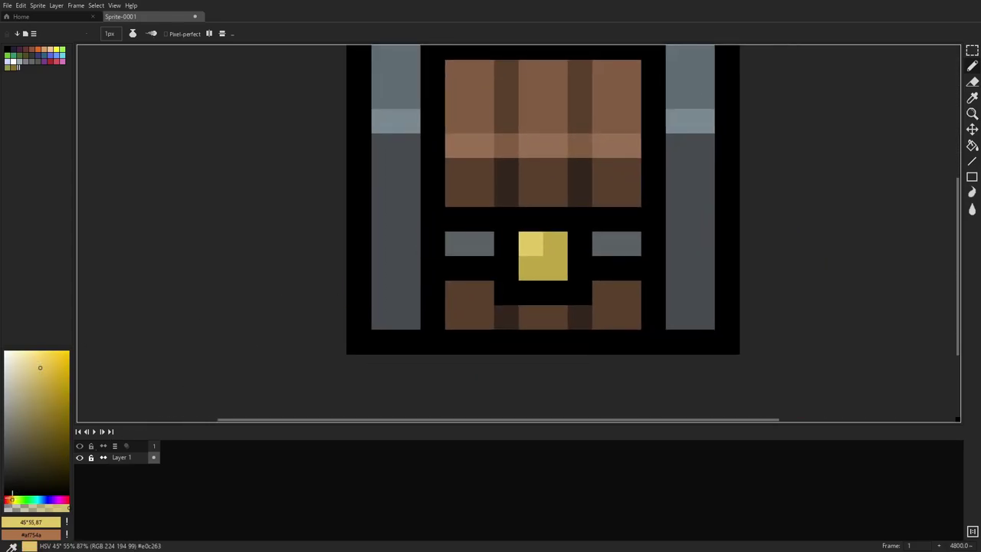
mouse_move(530, 268)
left_mouse_down()
mouse_move(555, 268)
mouse_move(555, 243)
left_mouse_up()
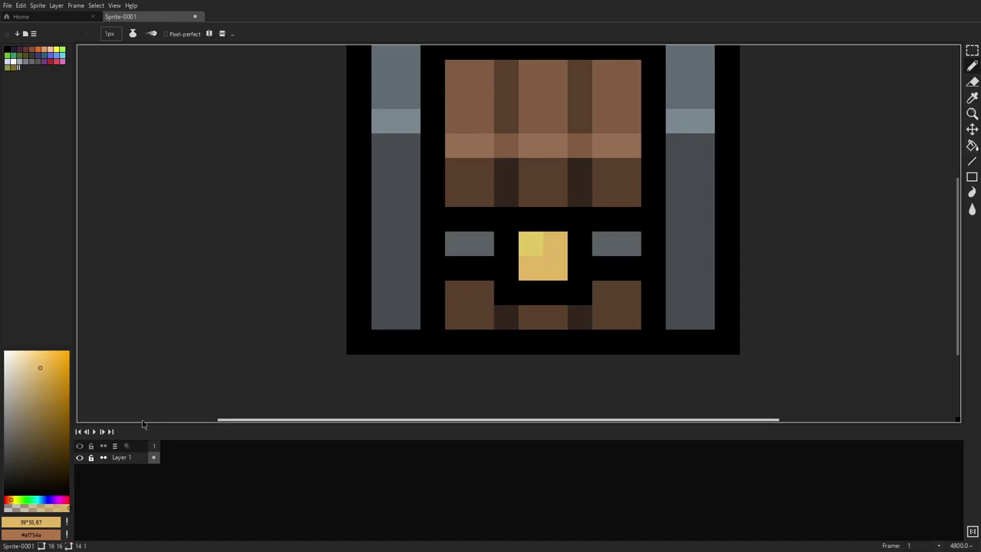
left_click(531, 244)
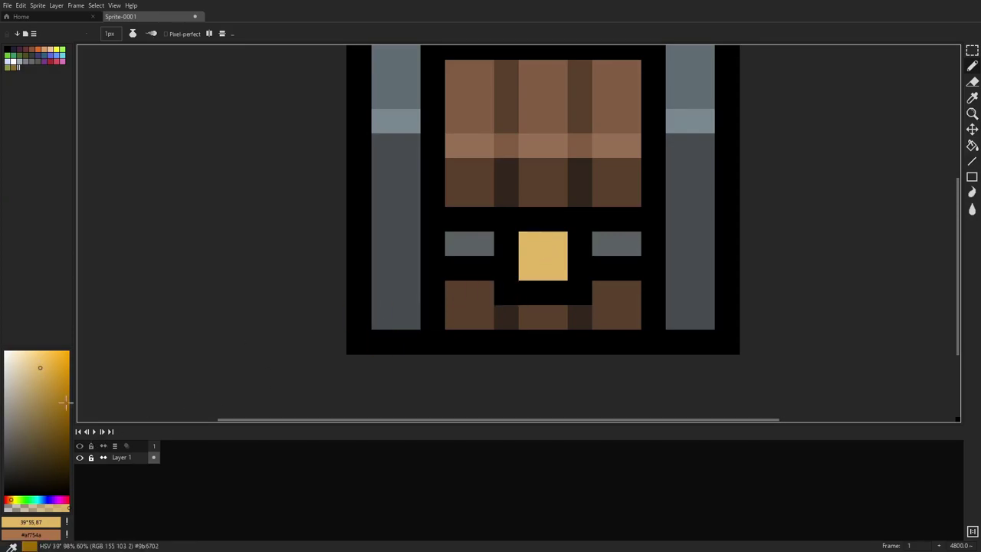
Mix an orange shade of hue 31°, saturation 63 and value 74, and paint every buckle pixel except the upper-left one
left_click(43, 389)
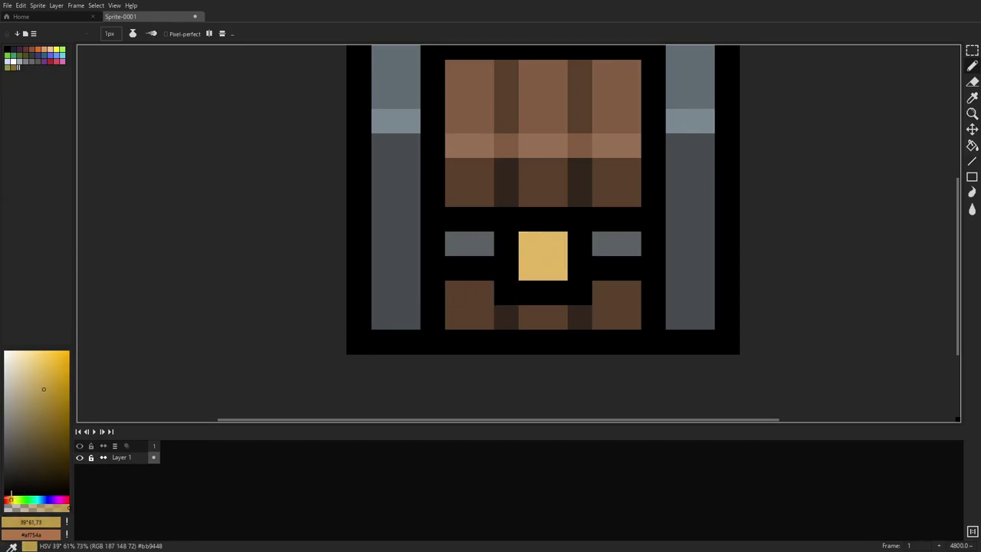
left_click(44, 375)
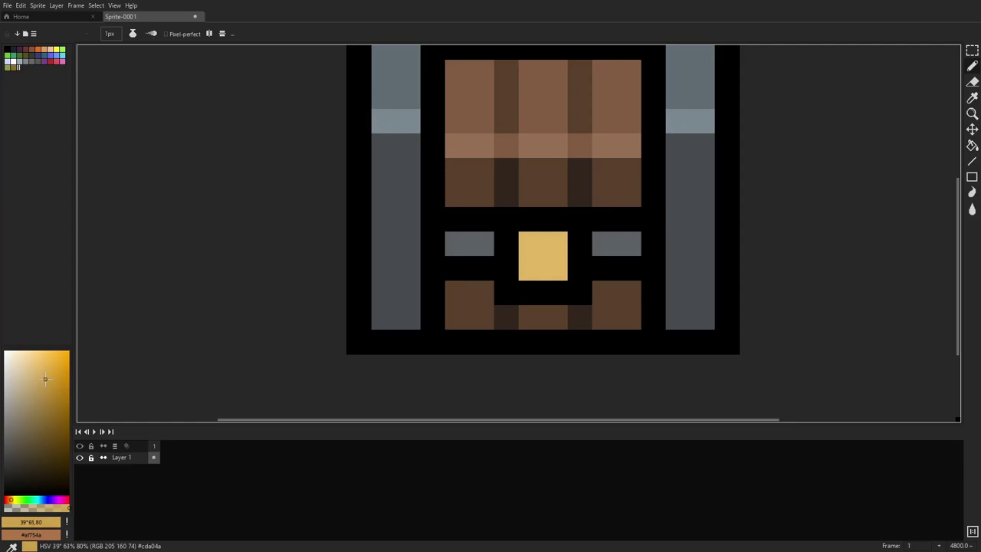
left_click(8, 499)
left_click(45, 386)
left_click_drag(530, 269, 553, 259)
scroll(673, 254, "down", 6)
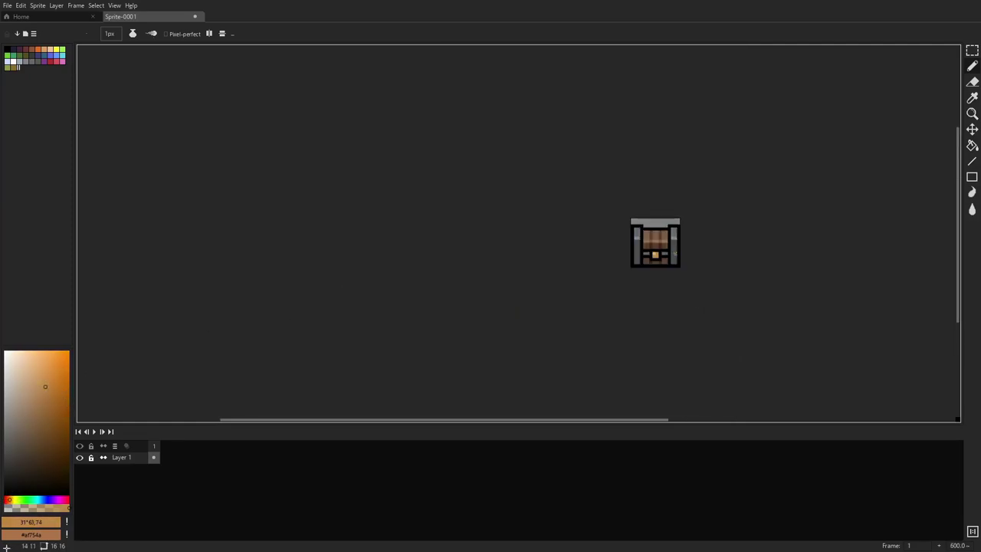
scroll(679, 248, "up", 8)
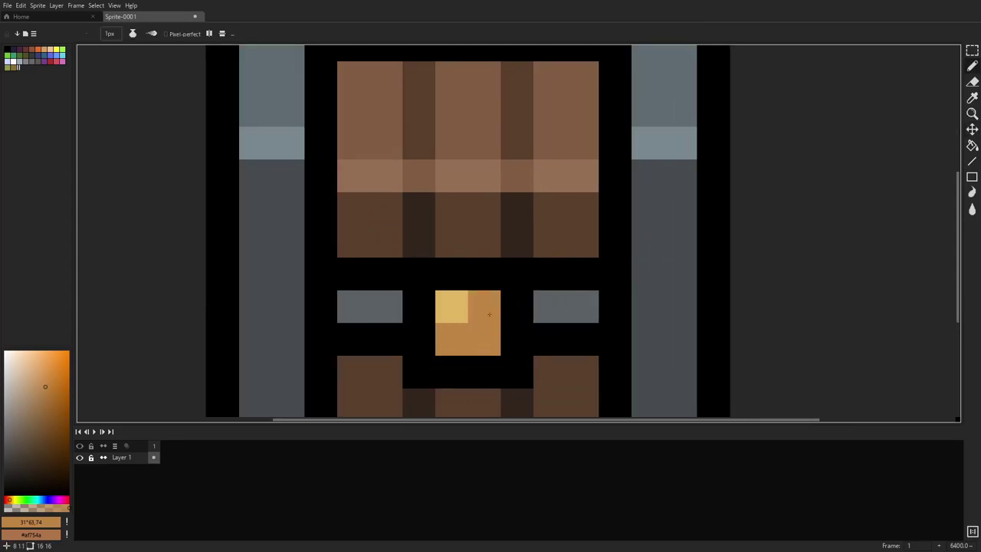
Undo the orange shading and try it only on the buckle's upper-right and lower-left pixels
key("ctrl+z")
left_click(487, 312)
left_click(455, 341)
scroll(598, 299, "down", 7)
scroll(705, 289, "down", 1)
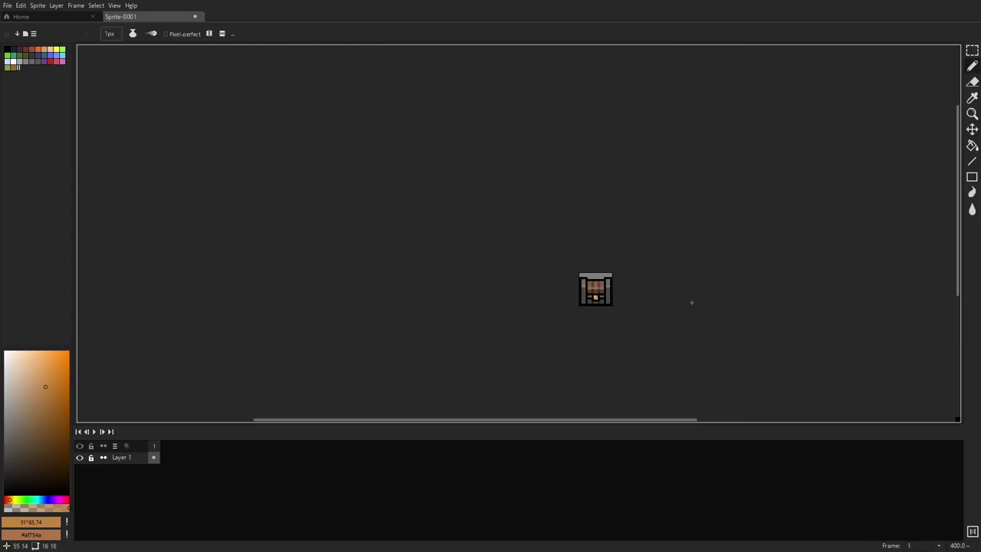
scroll(688, 304, "up", 9)
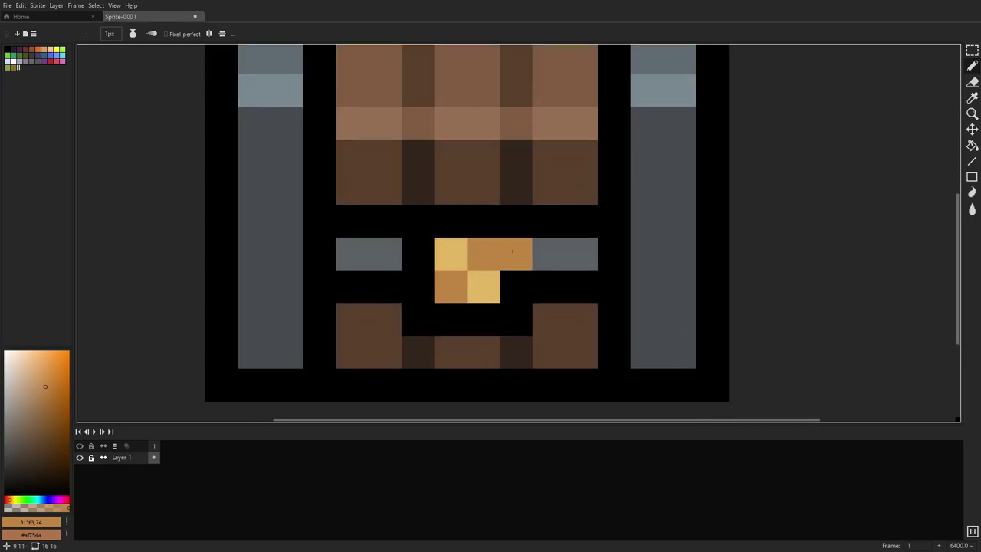
scroll(617, 250, "down", 10)
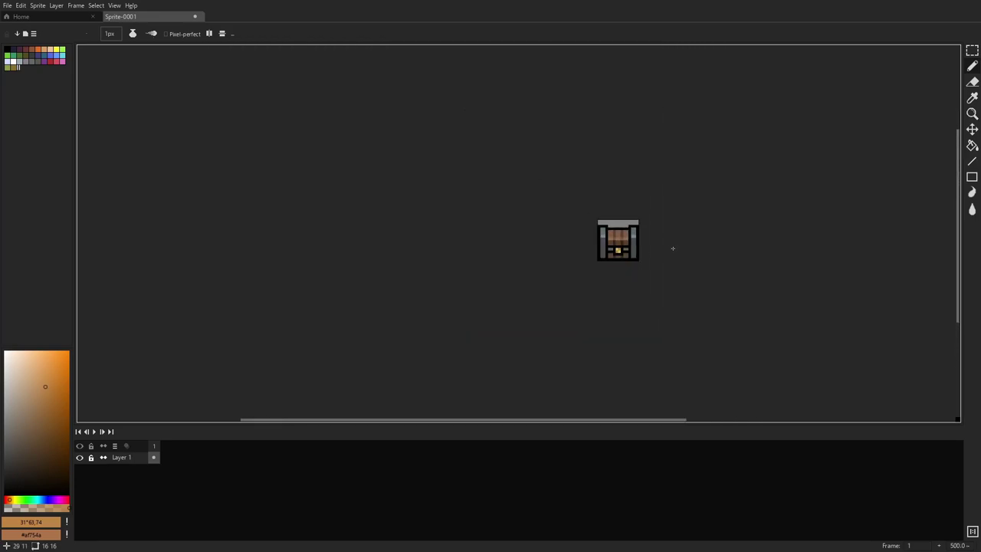
scroll(673, 247, "up", 10)
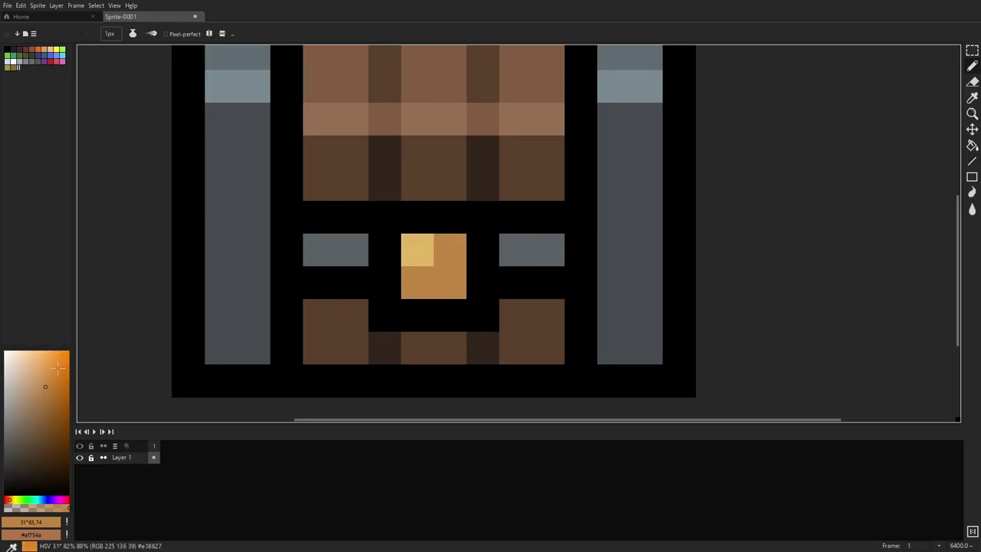
Try a near-white highlight of hue 31°, saturation 13 and value 94 on the buckle's upper-left pixel, and undo it
left_click(12, 357)
left_click(429, 261)
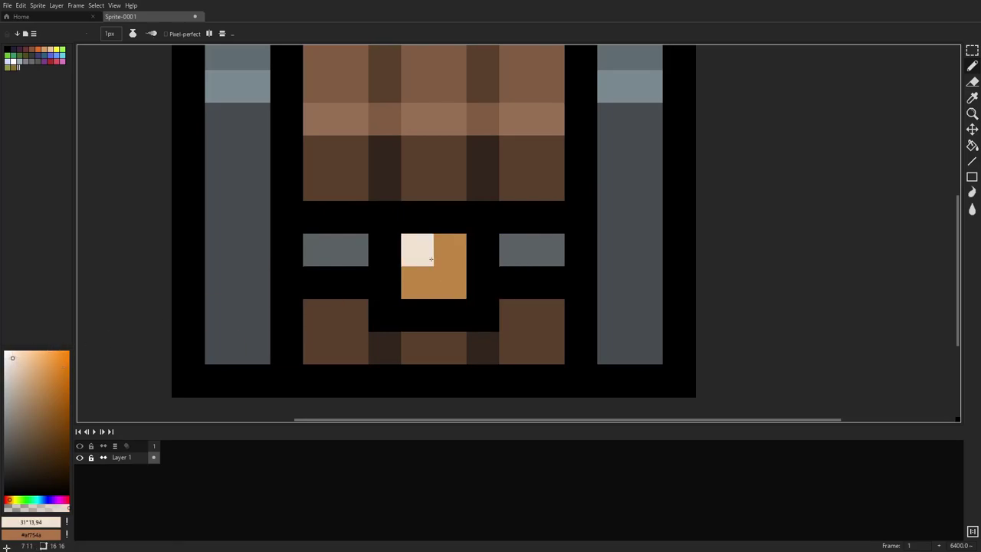
key("ctrl+z")
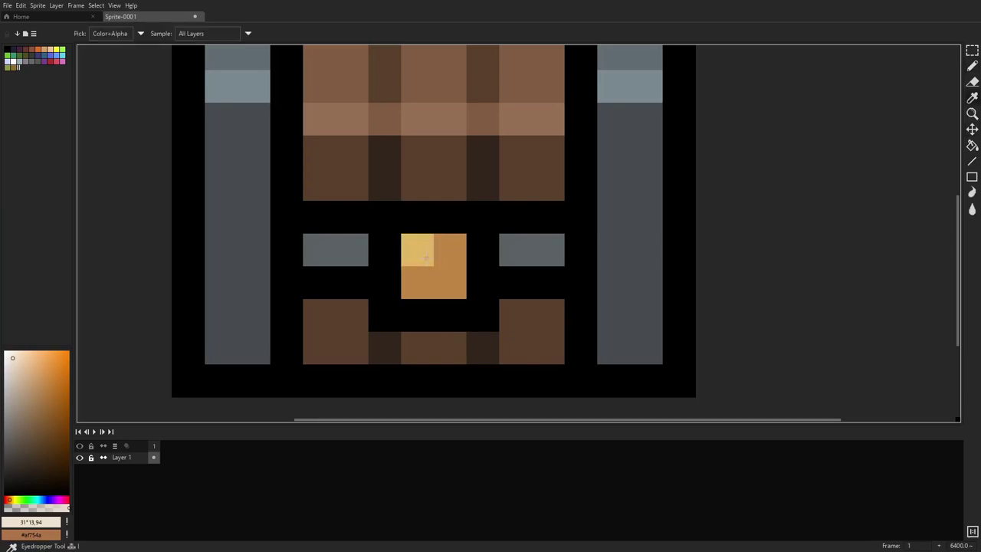
Sample the buckle's gold, try a paler highlight from it on the upper-left pixel with gold at the lower right, and undo both
left_click(431, 259, "alt")
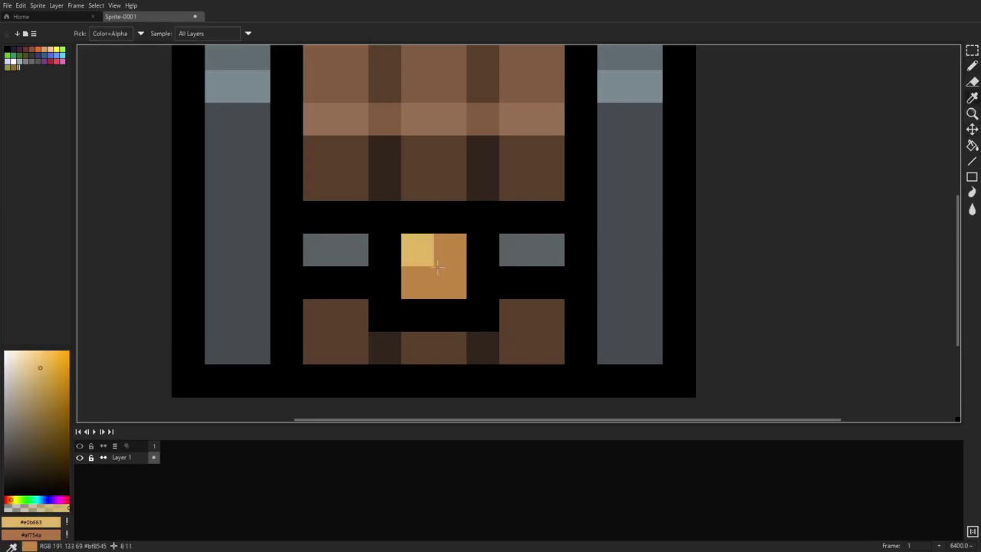
left_click(22, 361)
left_click(416, 250)
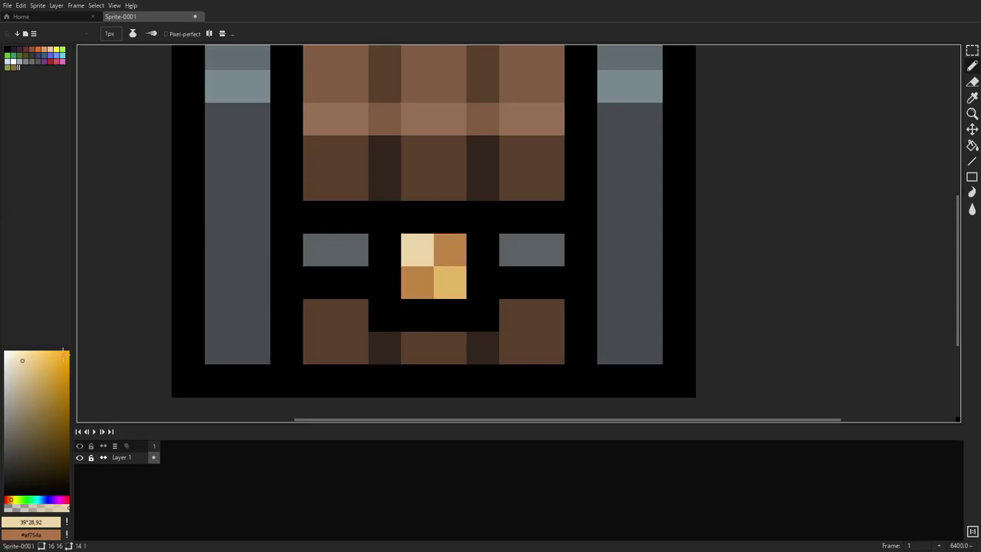
scroll(574, 250, "down", 10)
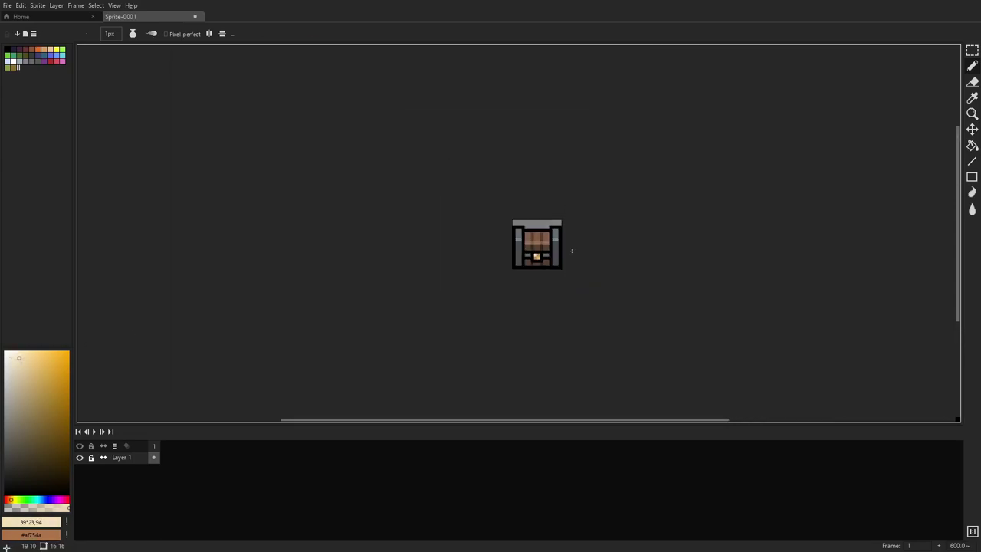
scroll(574, 250, "up", 4)
scroll(575, 250, "down", 2)
key("v")
scroll(580, 259, "up", 4)
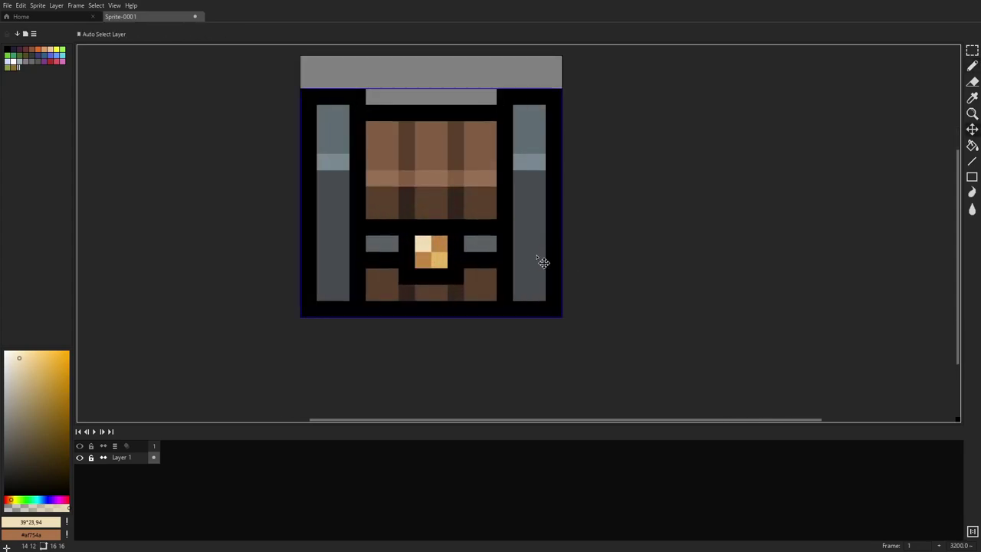
key("ctrl+z")
Darken the buckle's orange to hue 28°, saturation 60 and value 62, and paint the lower-right buckle pixel with it
key("b")
scroll(504, 259, "up", 3)
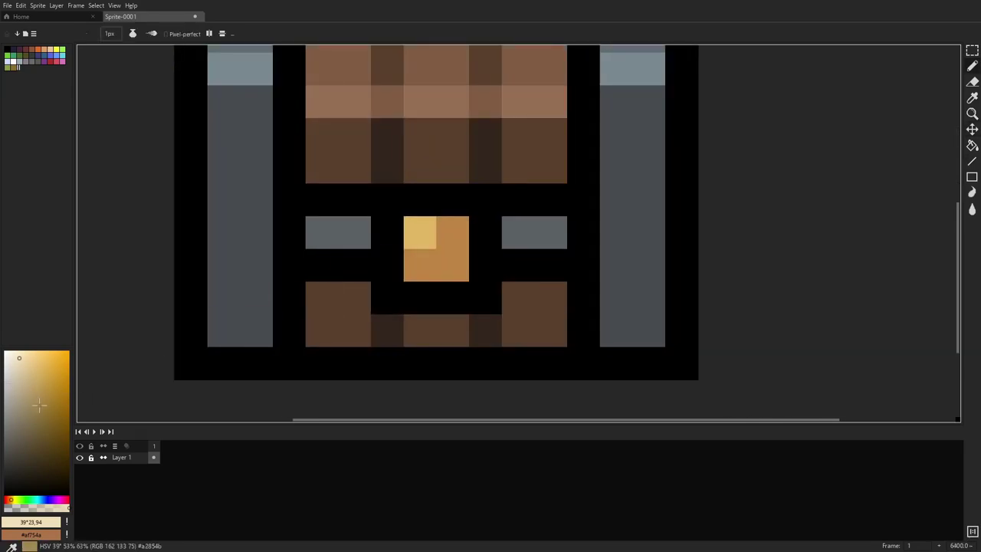
key("o")
left_click(433, 281)
left_click(45, 401)
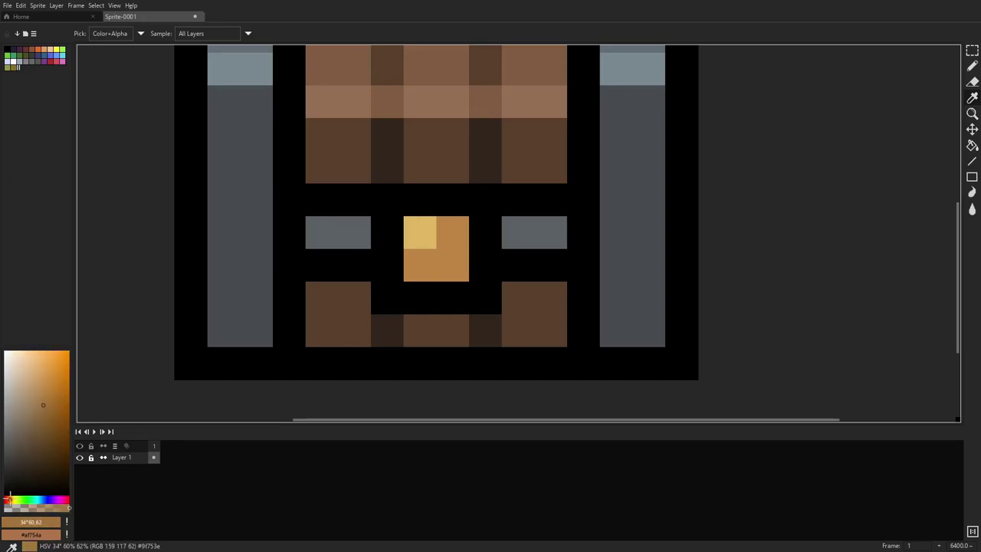
key("b")
left_click(452, 265)
scroll(552, 281, "down", 7)
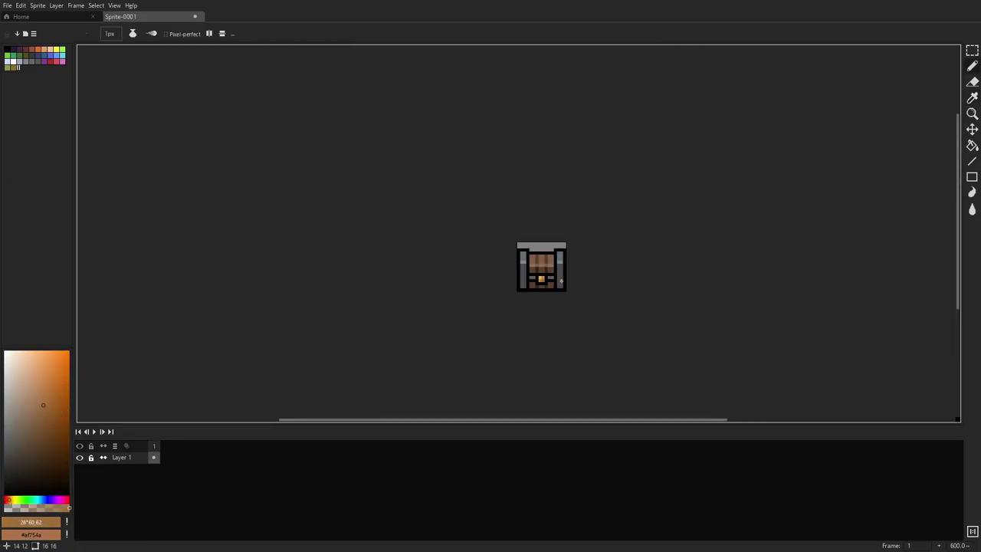
scroll(562, 280, "down", 1)
scroll(621, 270, "up", 5)
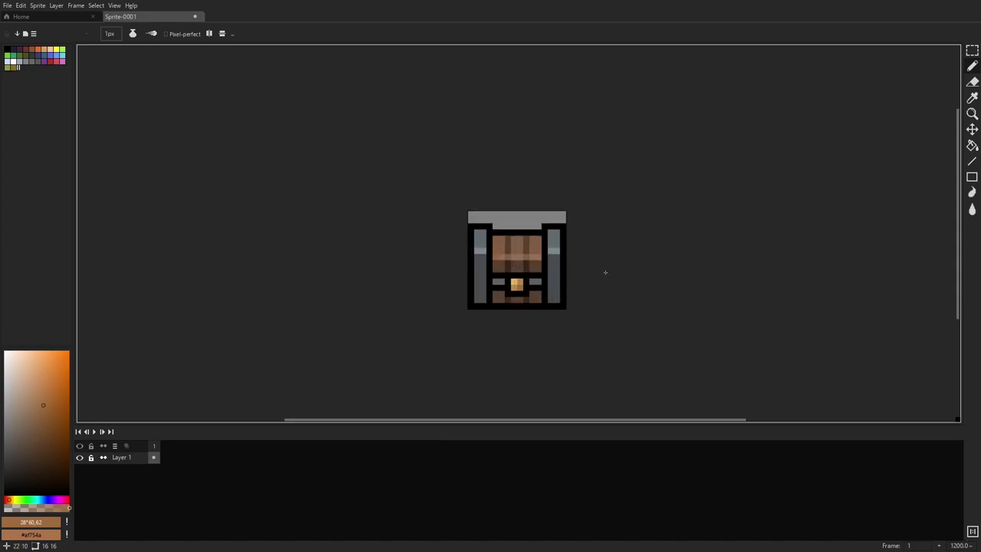
Sample the outline black and extend the horizontal line level with the buckle's lower half across both side posts
scroll(600, 273, "down", 1)
scroll(551, 282, "up", 8)
scroll(631, 252, "down", 4)
scroll(613, 217, "up", 2)
left_click_drag(613, 217, 591, 248)
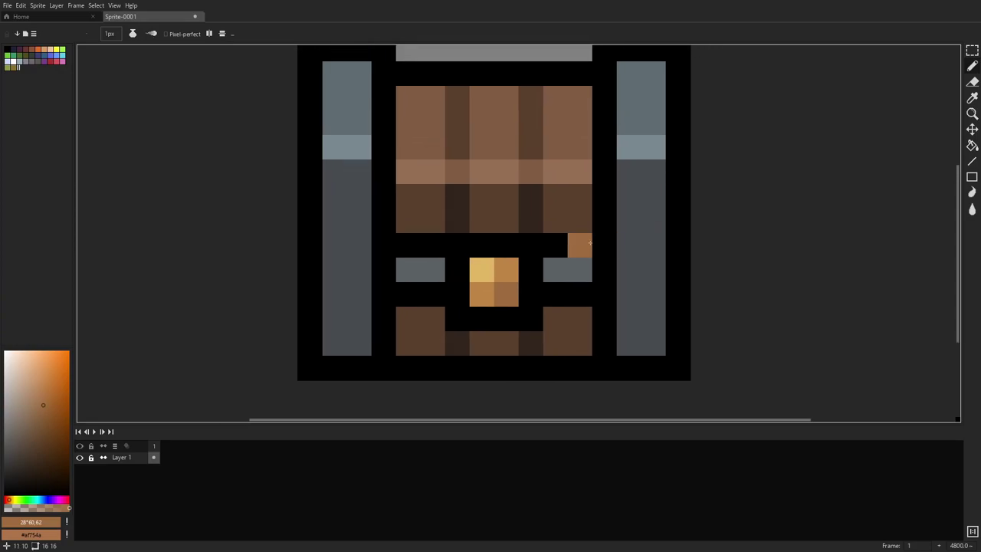
key("u")
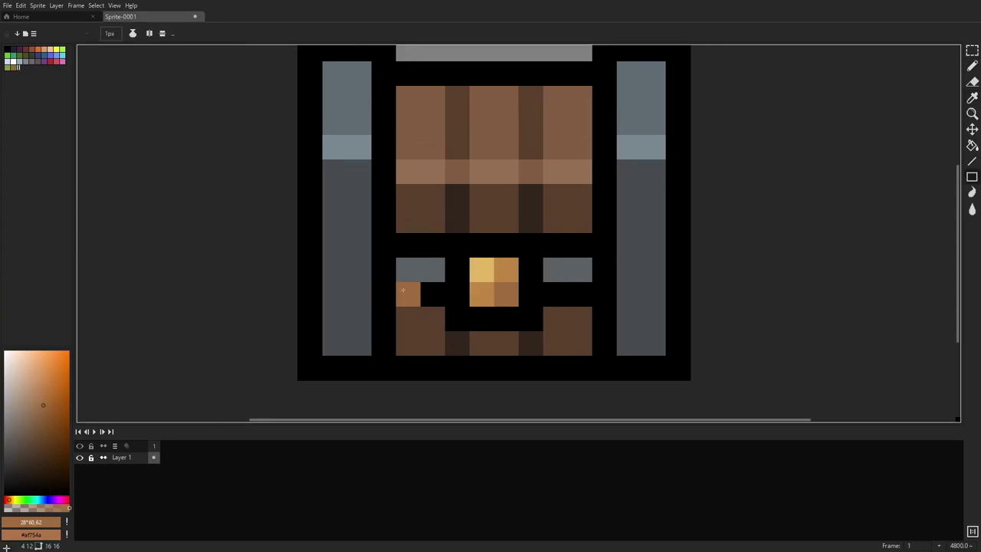
key("b")
left_click(392, 294, "alt")
left_click_drag(370, 293, 334, 294)
left_click_drag(608, 292, 642, 284)
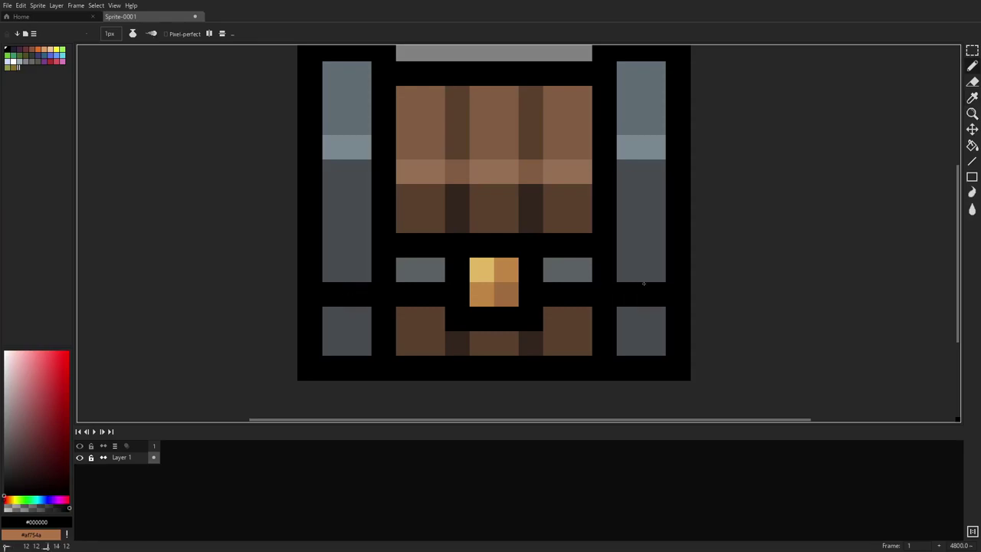
Connect the strips flanking the buckle to the side posts and recolour them with the posts' dark grey #464b4e
scroll(643, 283, "down", 5)
scroll(760, 237, "up", 5)
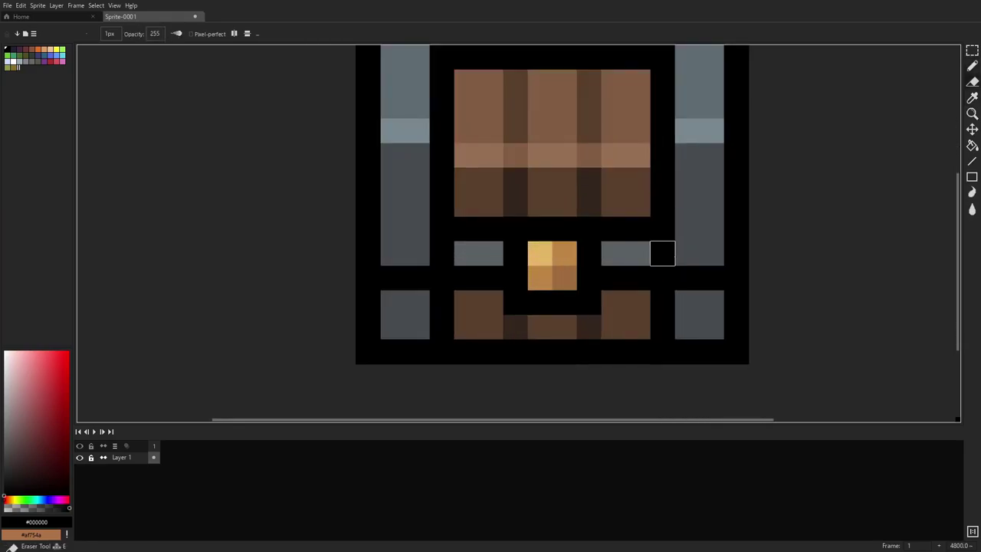
left_click(640, 253, "alt")
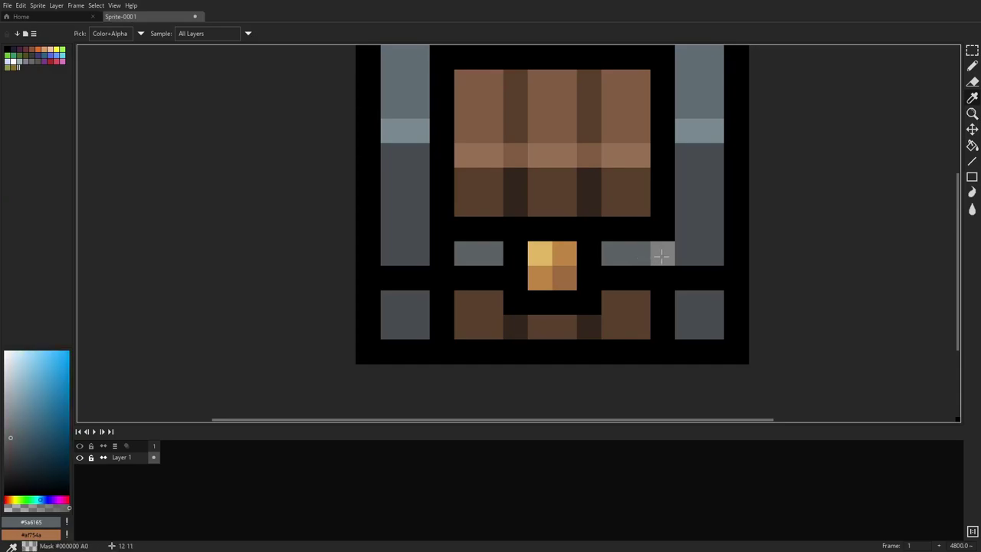
left_click(439, 253)
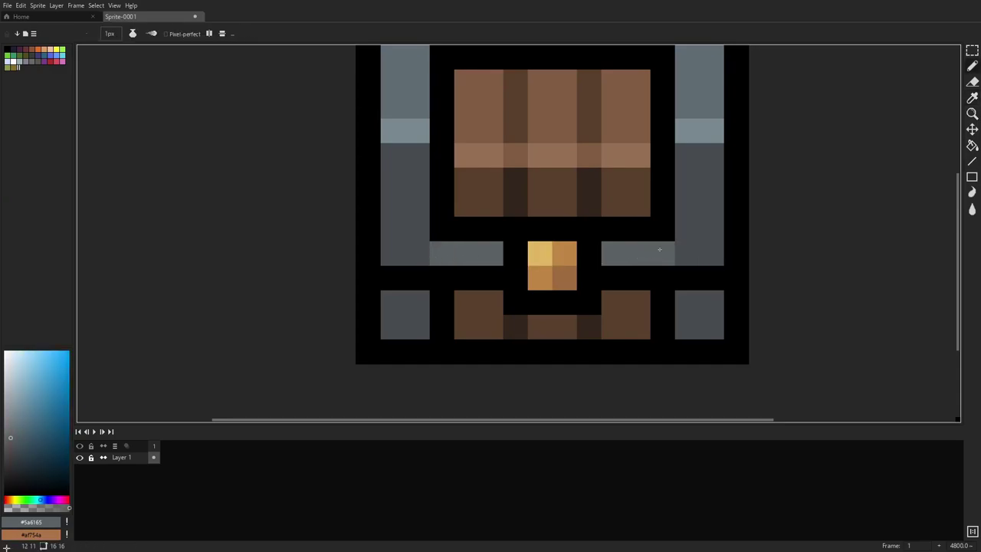
left_click(405, 247, "alt")
left_click(443, 252)
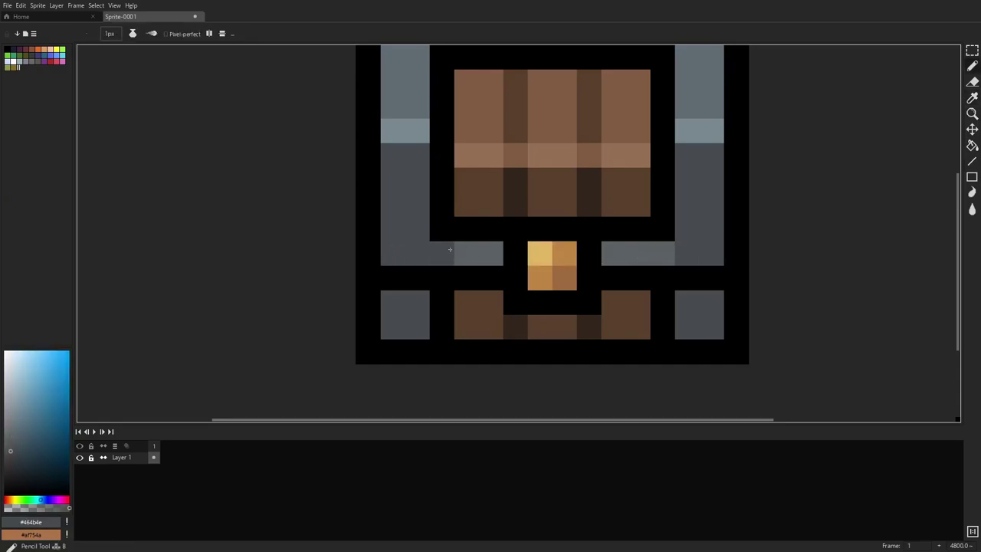
left_click_drag(444, 250, 494, 252)
left_click(653, 247)
left_click_drag(610, 251, 661, 248)
Select the chest down through the black line beside the buckle, shift it up one pixel, and deselect
scroll(776, 245, "down", 8)
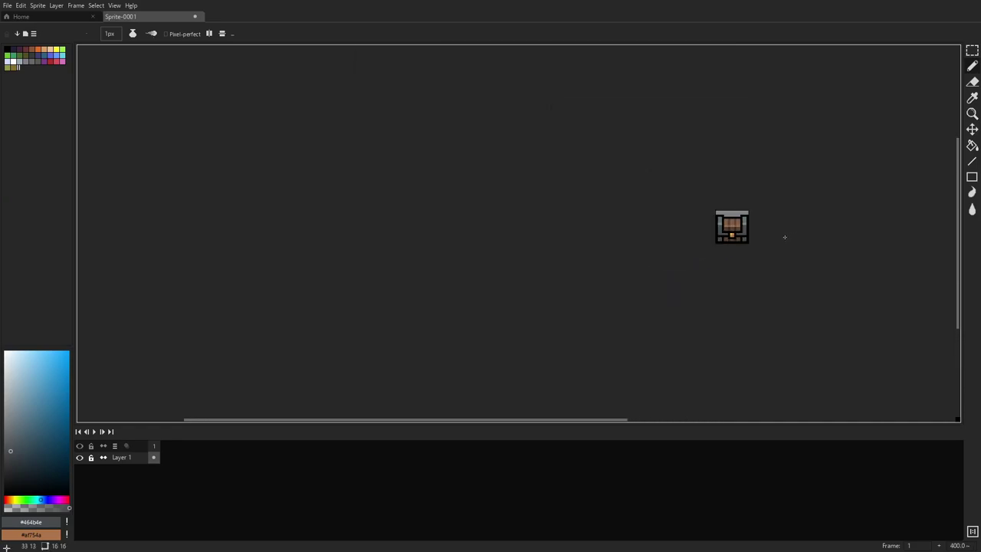
scroll(742, 239, "up", 5)
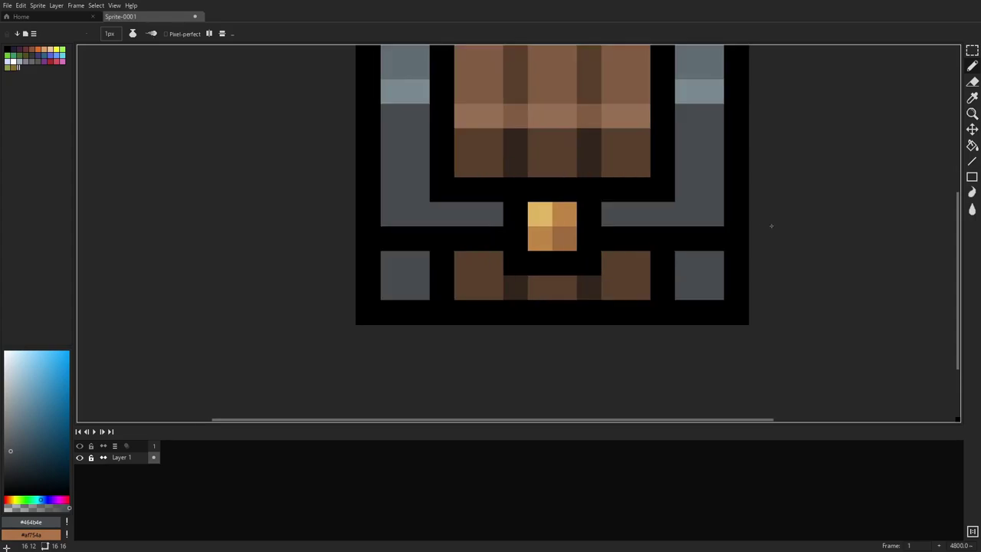
scroll(772, 338, "up", 1)
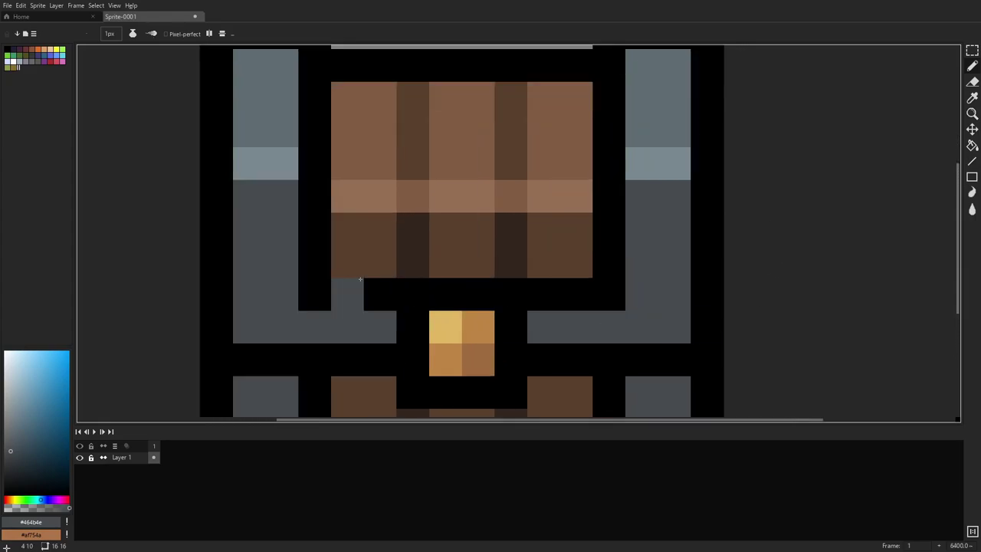
scroll(344, 270, "down", 3)
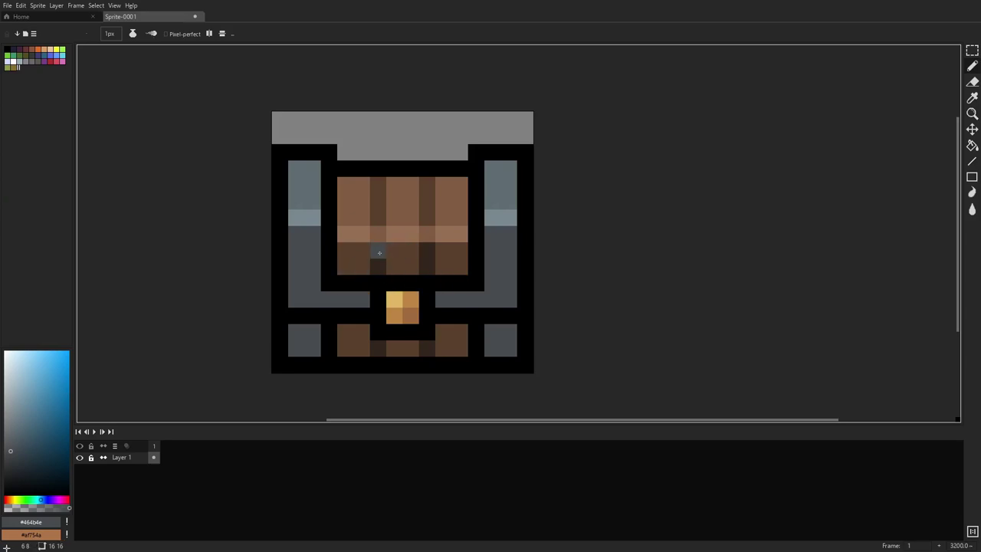
scroll(513, 254, "down", 7)
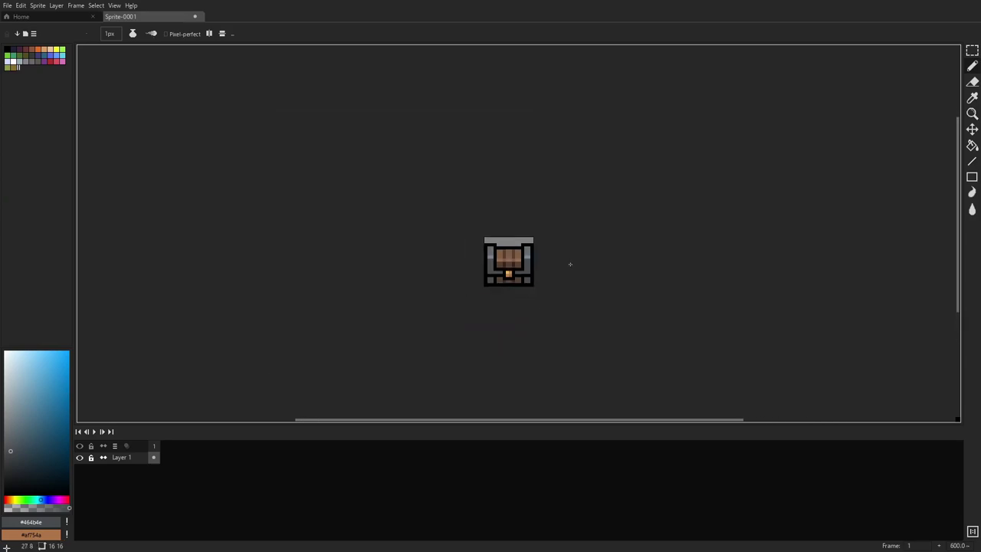
scroll(514, 254, "up", 8)
left_click_drag(371, 227, 454, 191)
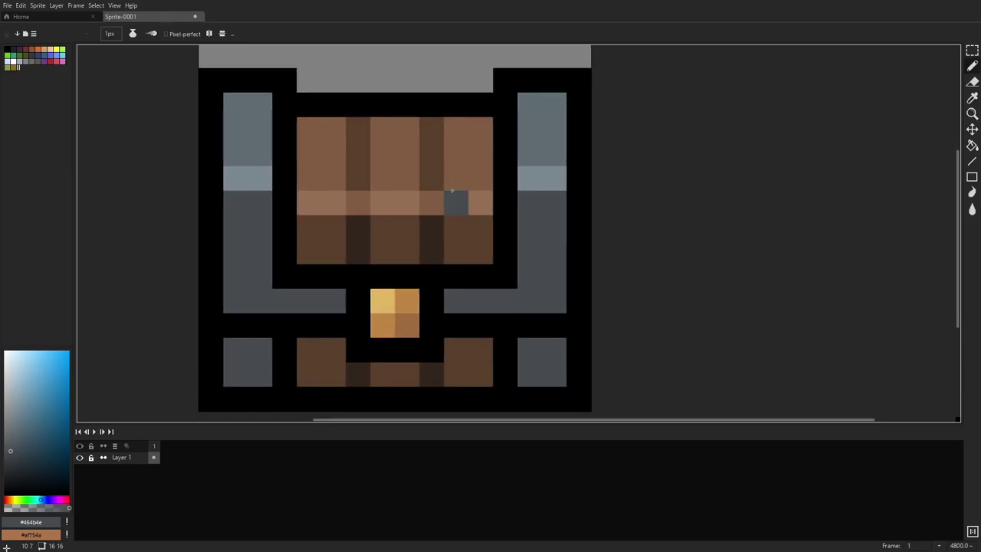
key("r")
mouse_move(589, 331)
left_mouse_down()
mouse_move(222, 219)
mouse_move(211, 177)
left_mouse_up()
key("Up")
left_click(96, 5)
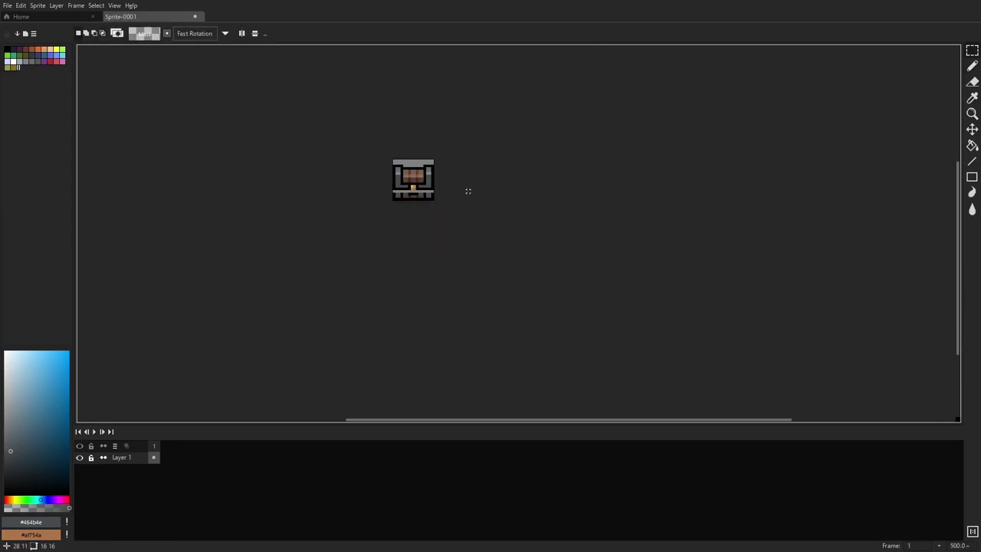
scroll(475, 187, "up", 6)
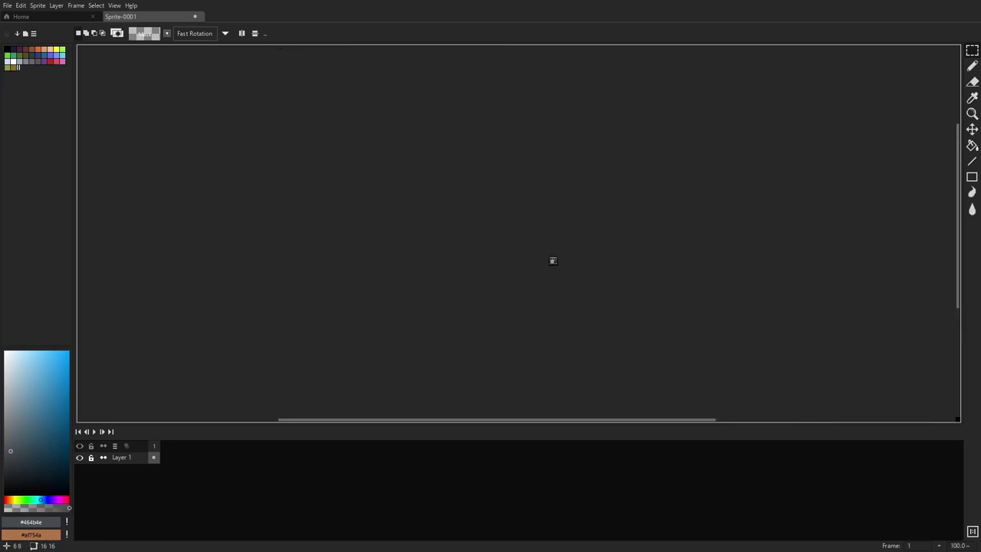
Sample black and restore the vertical outlines in the empty row beneath the buckle, at the outer edges, inner posts and buckle sides
key("i")
scroll(541, 235, "down", 3)
scroll(540, 265, "up", 5)
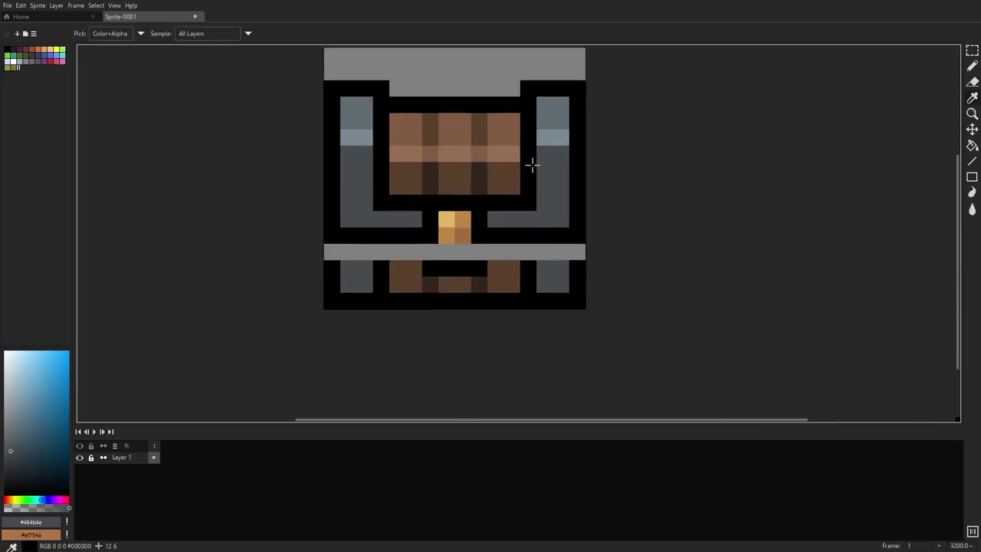
left_click(528, 230)
key("b")
left_click(525, 254)
left_click(624, 253)
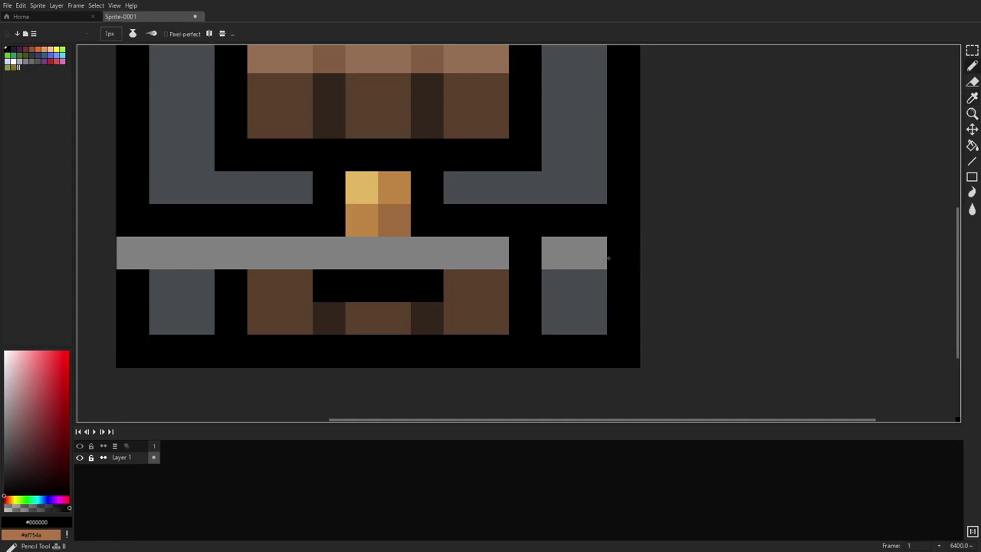
left_click(329, 253)
left_click(428, 253)
key("ctrl+z")
left_click(133, 253)
left_click(242, 251)
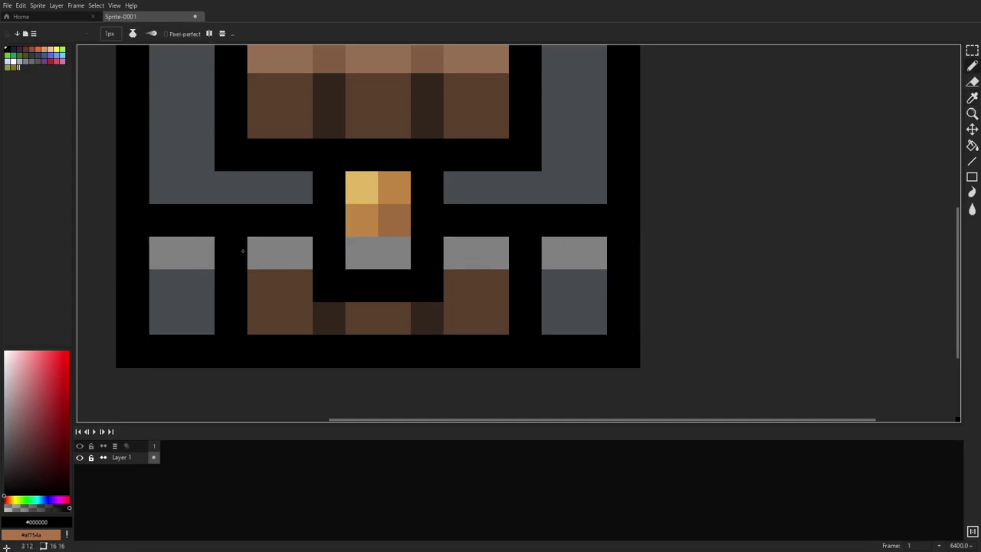
Select the four-pixel black outline below the buckle, move it up one pixel, and deselect
key("m")
left_click_drag(330, 284, 428, 285)
left_click_drag(410, 285, 402, 267)
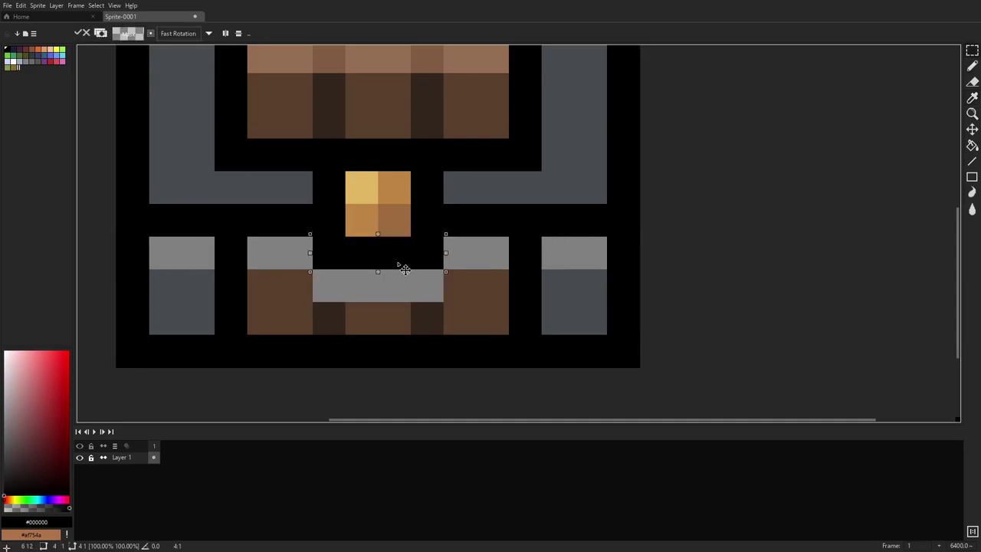
left_click(98, 6)
left_click(106, 32)
Fill the empty row in the lower section with brown #593f2c on the outer planks and grey #464b4e on both posts
key("b")
left_click(289, 286, "alt")
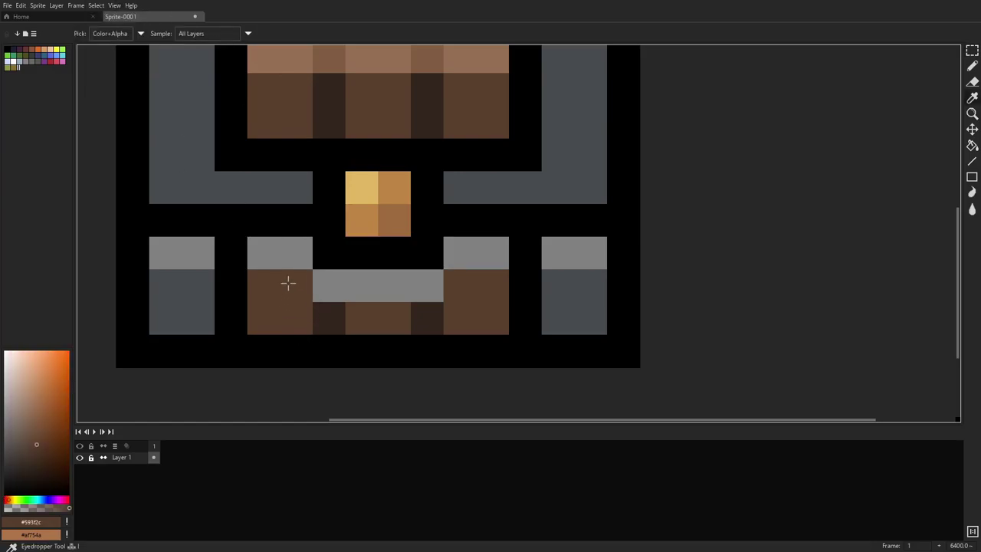
left_click_drag(264, 253, 291, 253)
left_click_drag(460, 253, 480, 246)
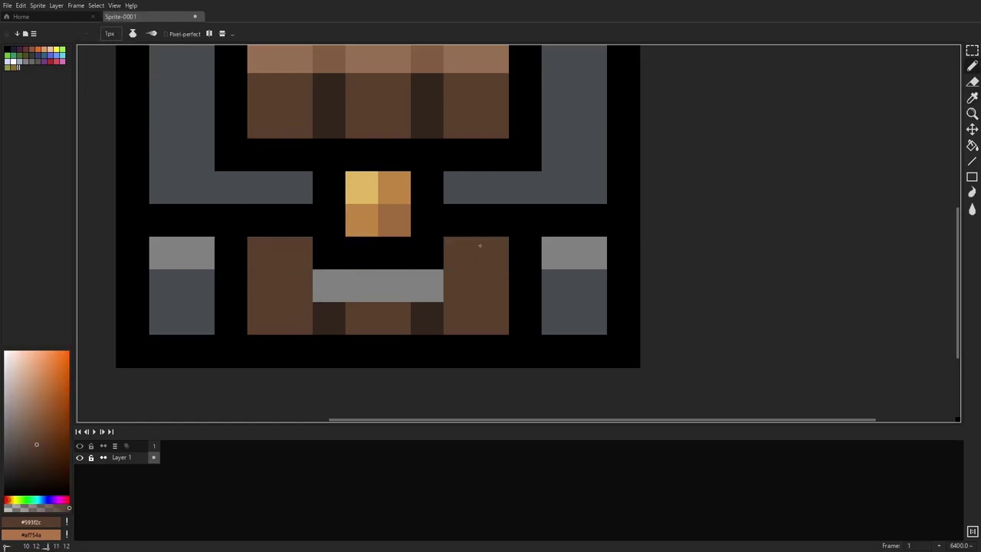
left_click(176, 276, "alt")
left_click(184, 245)
left_click_drag(558, 253, 587, 253)
Fill the gap under the buckle with dark brown #32261d on the two plank seams and brown #593f2c on the centre plank
key("i")
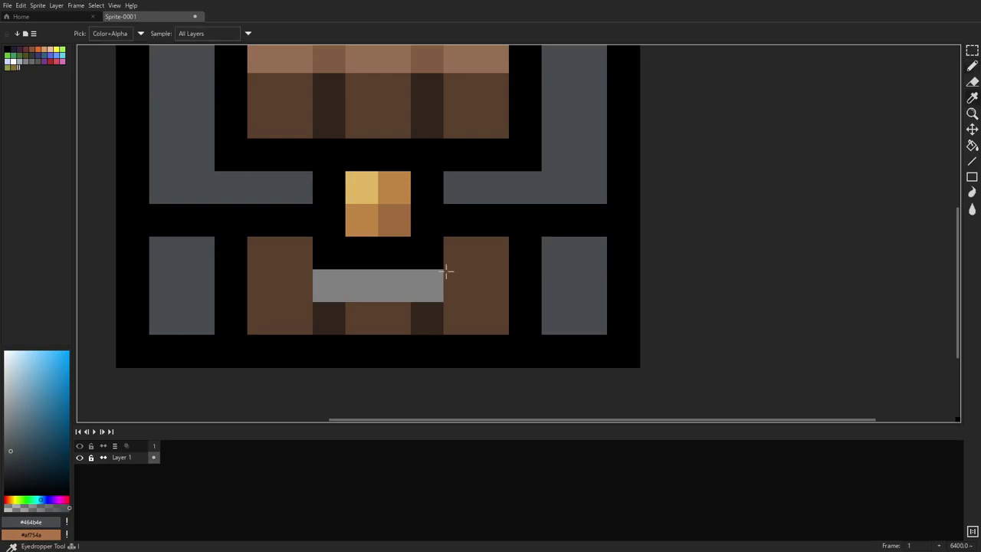
left_click(337, 311)
key("b")
left_click(339, 280)
left_click(422, 283)
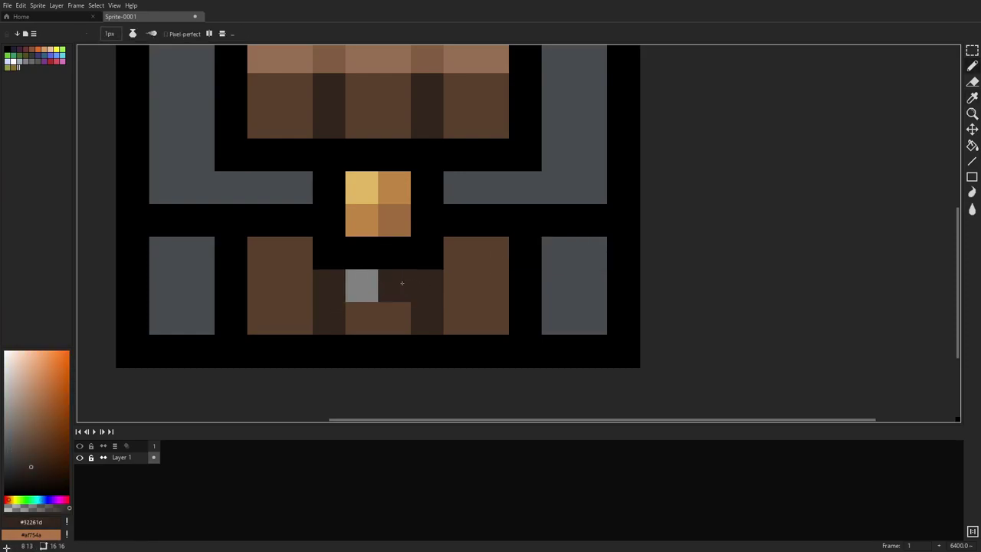
key("i")
left_click(390, 305)
key("b")
left_click_drag(362, 286, 384, 280)
Sample black, select the sprite's upper rows down through the top of the lid, move them up one pixel, and deselect
scroll(516, 238, "down", 3)
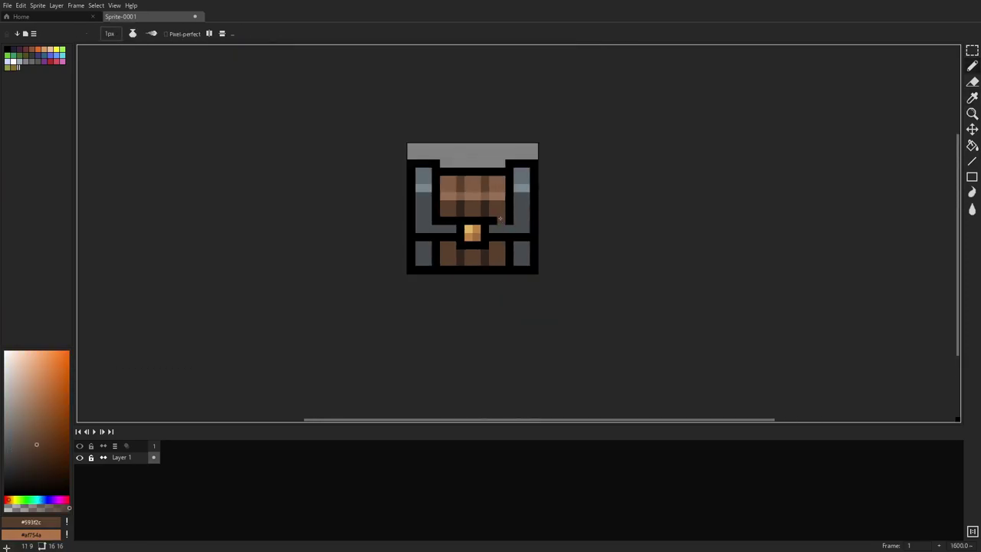
scroll(501, 220, "up", 3)
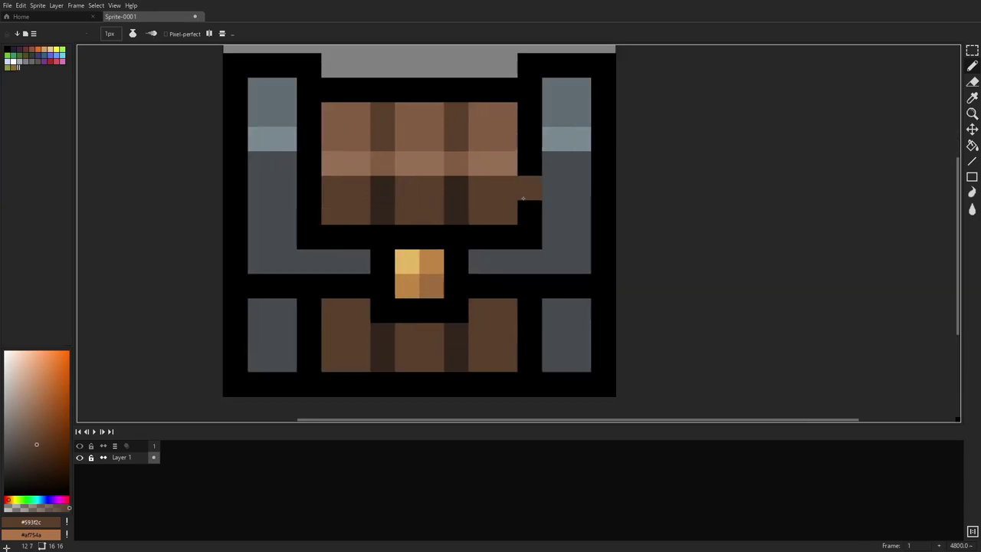
key("i")
scroll(585, 272, "down", 9)
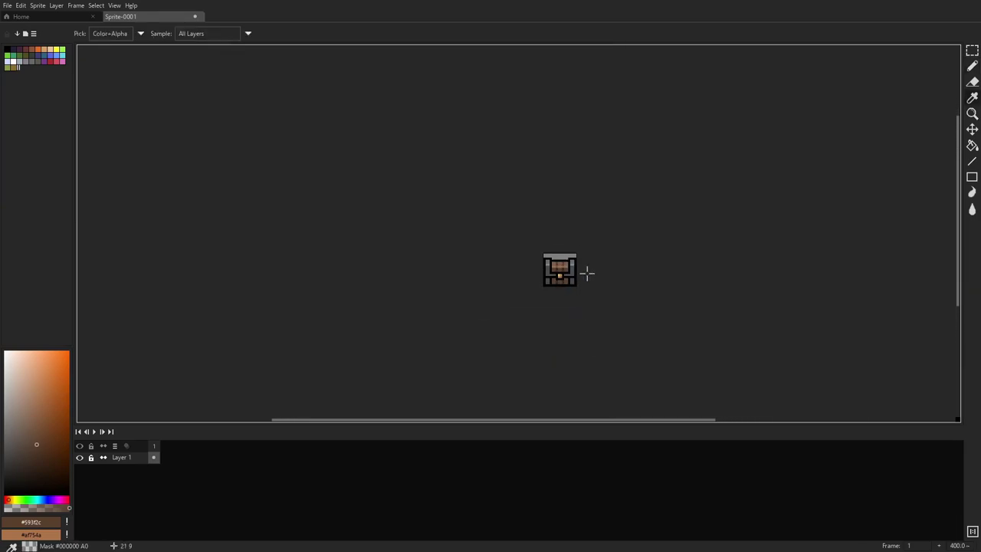
scroll(589, 274, "up", 9)
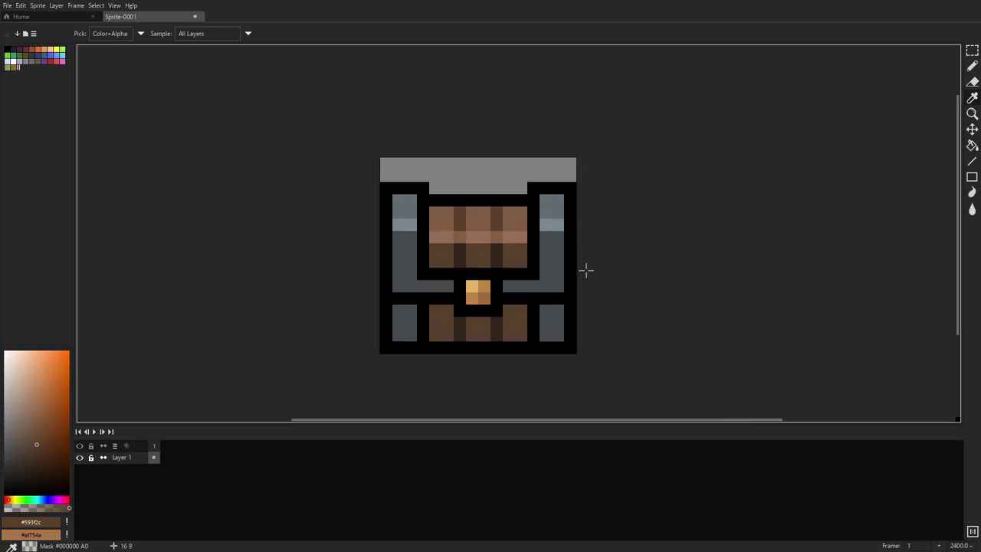
left_click_drag(275, 138, 539, 175)
key("m")
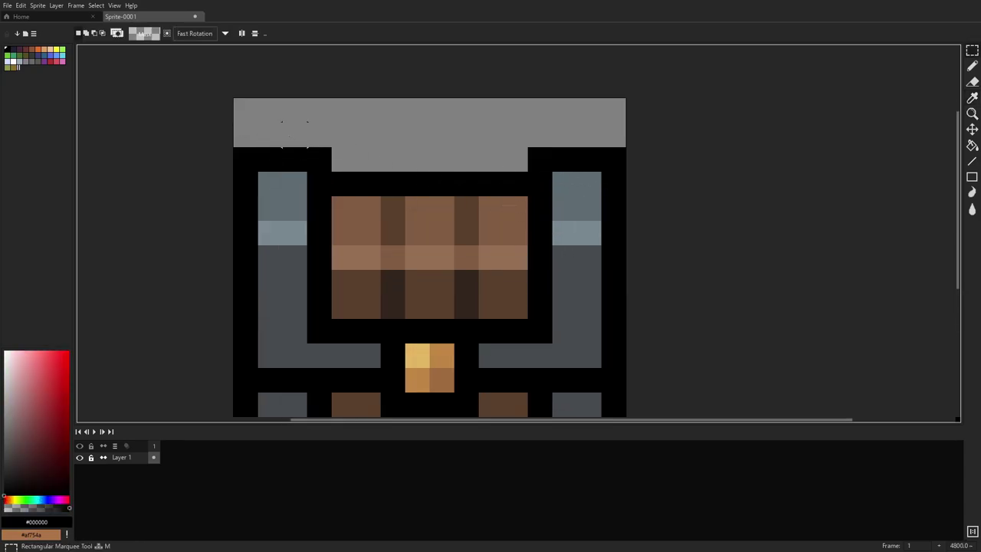
mouse_move(246, 134)
left_mouse_down()
mouse_move(613, 183)
mouse_move(613, 208)
left_mouse_up()
mouse_move(534, 201)
left_mouse_down()
mouse_move(532, 166)
mouse_move(525, 177)
left_mouse_up()
left_click(95, 5)
left_click(100, 30)
Paint the missing black outline pixels on both sides of each post in the lid's empty row
key("b")
left_click(321, 208)
left_click(243, 205)
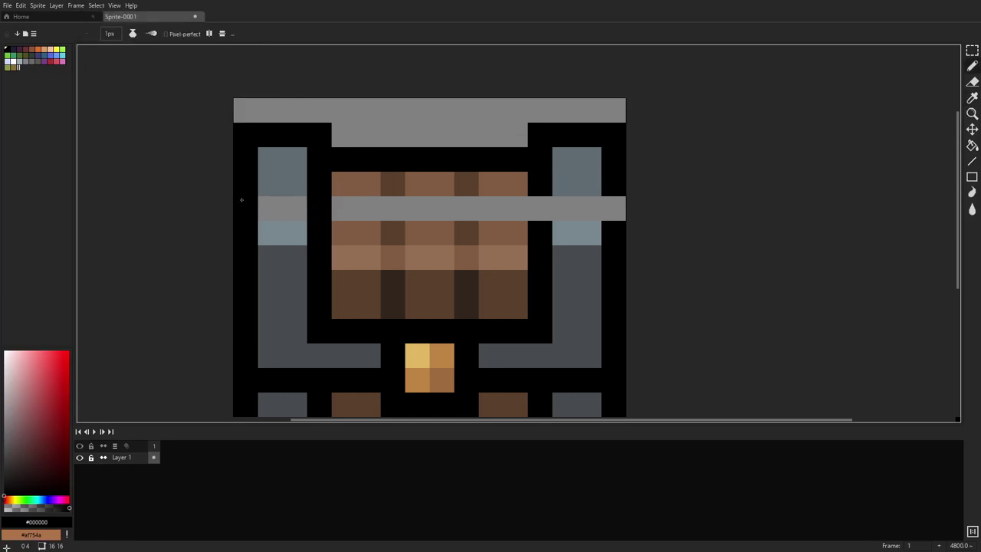
left_click(540, 209)
left_click(614, 209)
Sample the seam brown #593f2c and fill the two plank seams in the lid's empty row
key("i")
left_click(389, 187)
key("b")
left_click(392, 207)
left_click(468, 207)
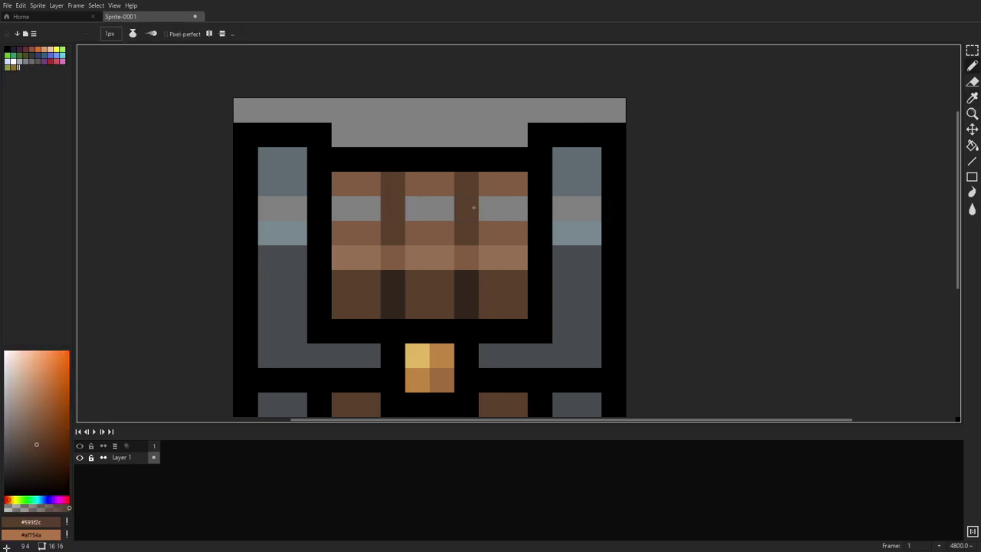
Sample the plank brown #815d43 and fill the three planks in the lid's empty row
key("i")
left_click(491, 177)
left_click(491, 178)
key("b")
left_click(491, 208)
left_click(516, 209)
left_click(442, 208)
left_click(344, 208)
left_click(368, 209)
Sample the posts' upper blue-grey #606c73 and fill the remaining gap on both side posts
scroll(442, 209, "down", 1)
scroll(445, 209, "down", 5)
scroll(465, 208, "up", 3)
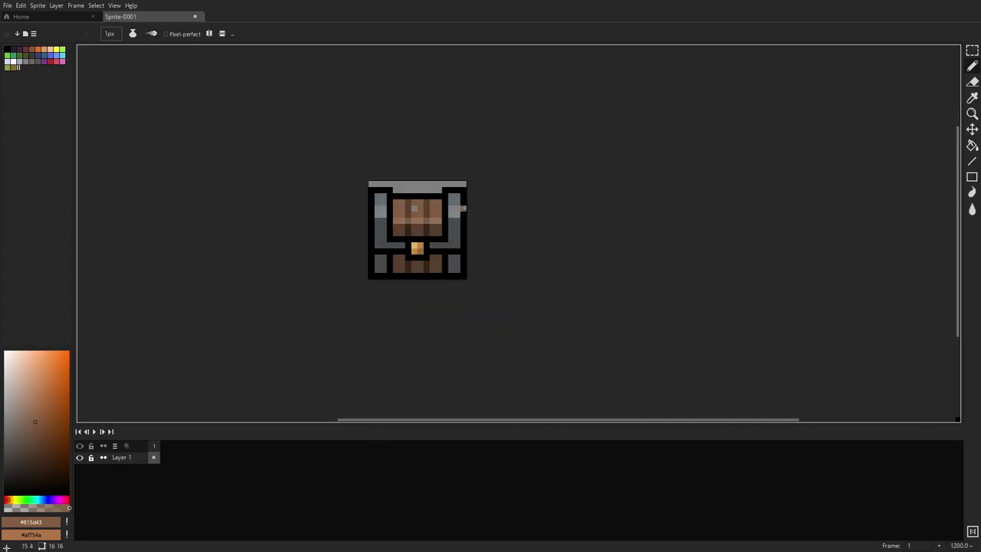
scroll(509, 187, "down", 6)
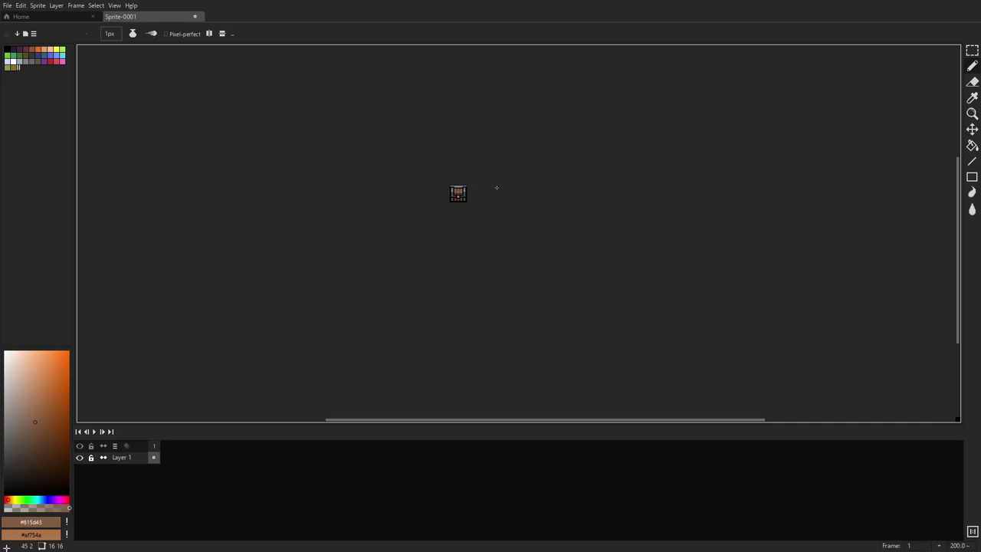
scroll(497, 187, "up", 14)
left_click(311, 173)
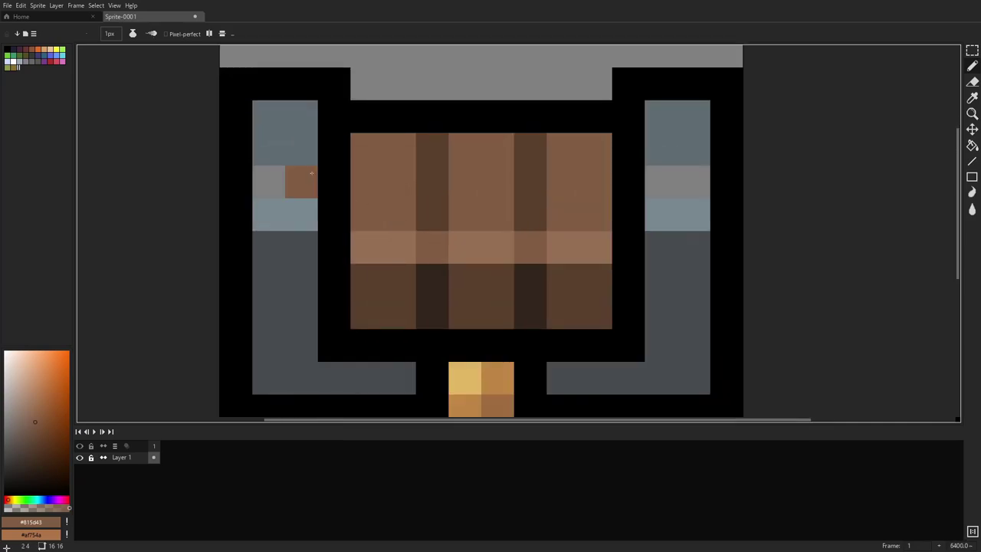
left_click(298, 162, "alt")
left_click_drag(276, 176, 296, 182)
left_click_drag(688, 181, 671, 184)
scroll(637, 207, "down", 6)
scroll(636, 207, "up", 5)
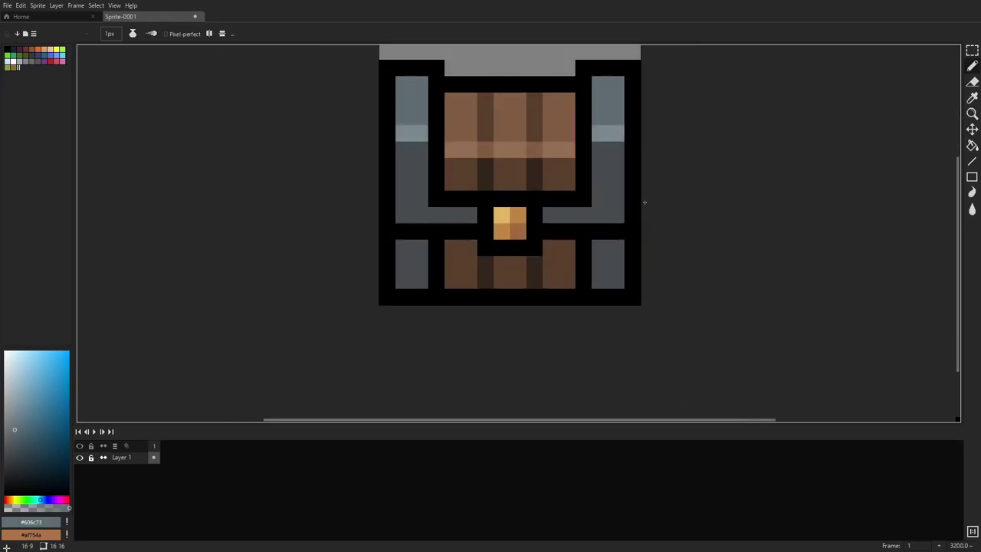
scroll(629, 216, "down", 1)
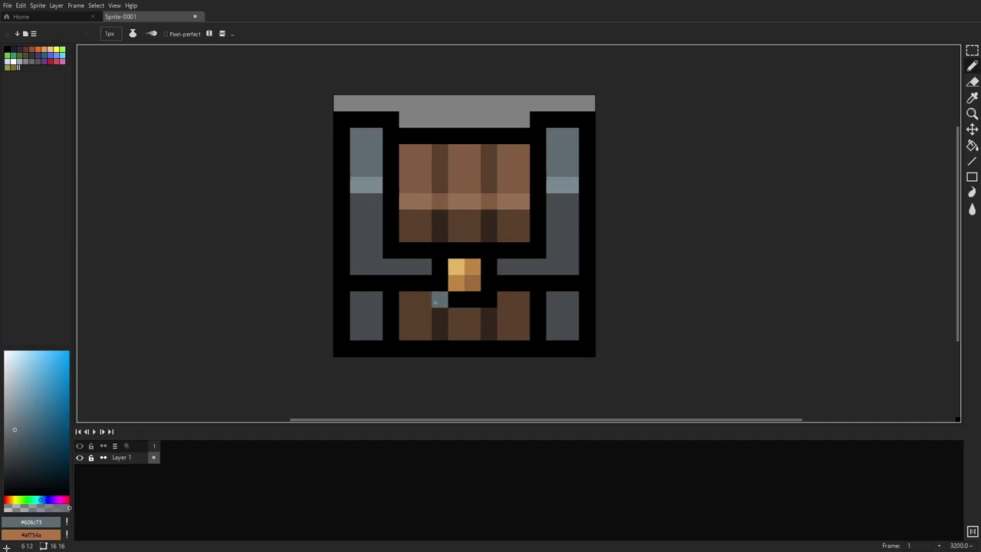
Erase the outline pixels at both bottom corners of the chest
key("e")
left_click(341, 348)
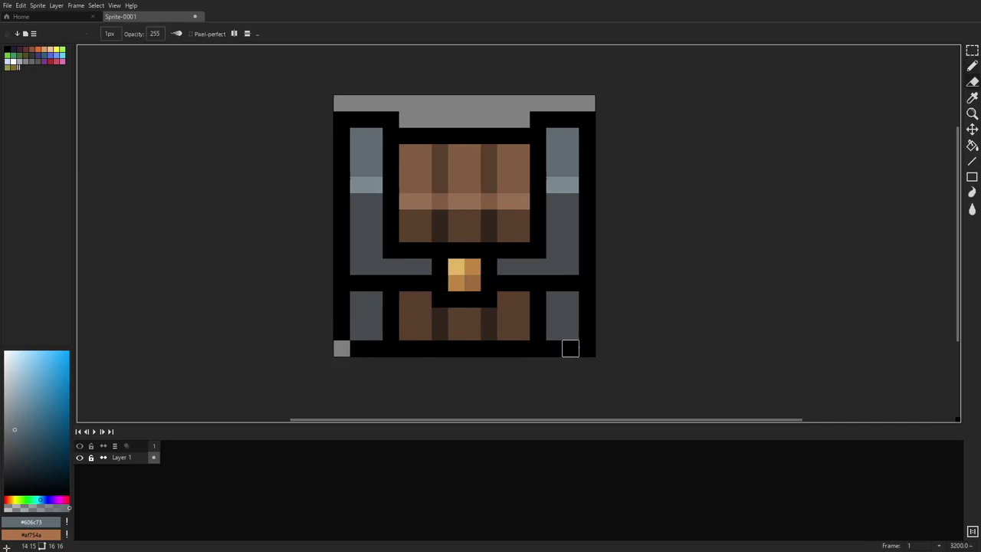
scroll(613, 299, "down", 6)
scroll(606, 293, "up", 6)
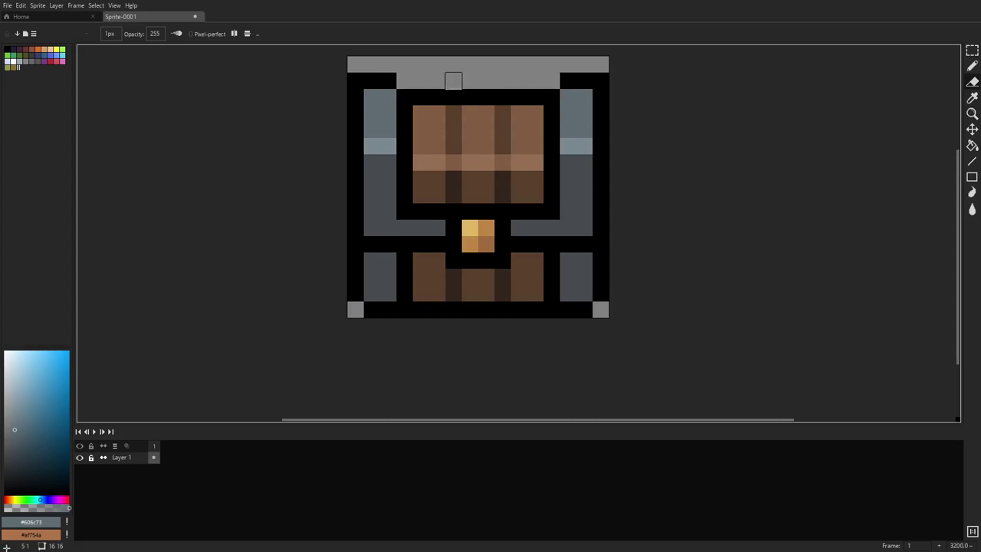
scroll(640, 98, "down", 6)
scroll(574, 93, "up", 6)
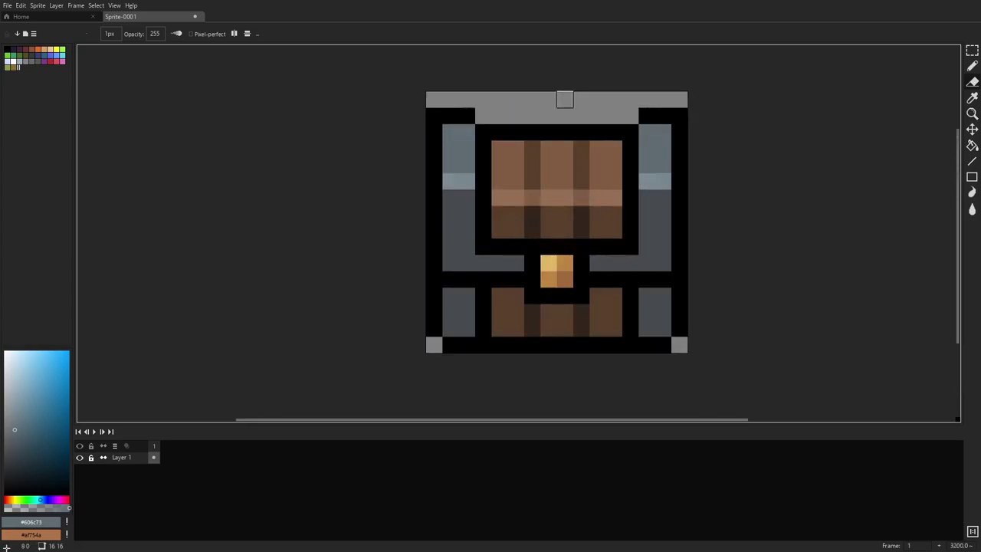
Sample the posts' dark grey #464b4e, shift it to a near-black purple of HSV 263°, 15, 13 and fill the black outline
key("i")
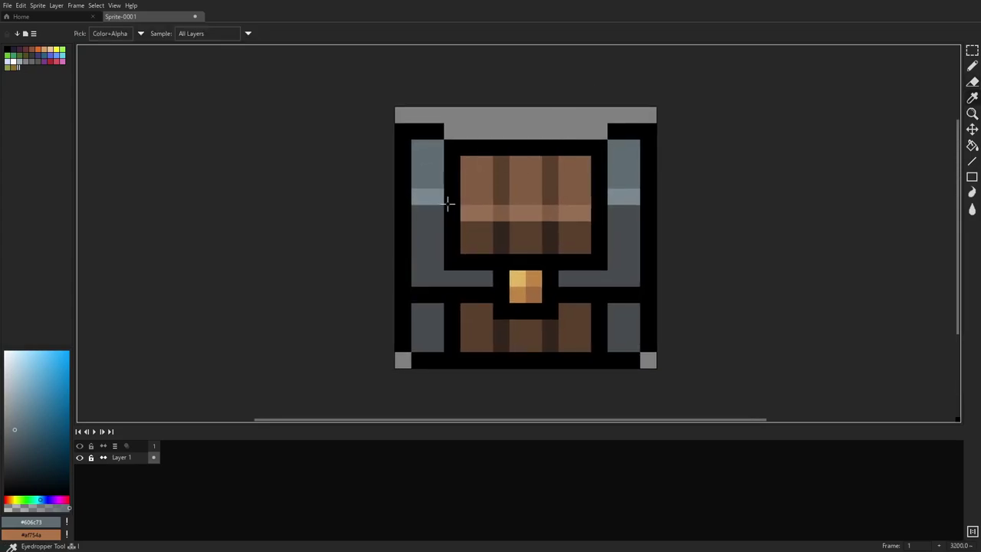
left_click(433, 242)
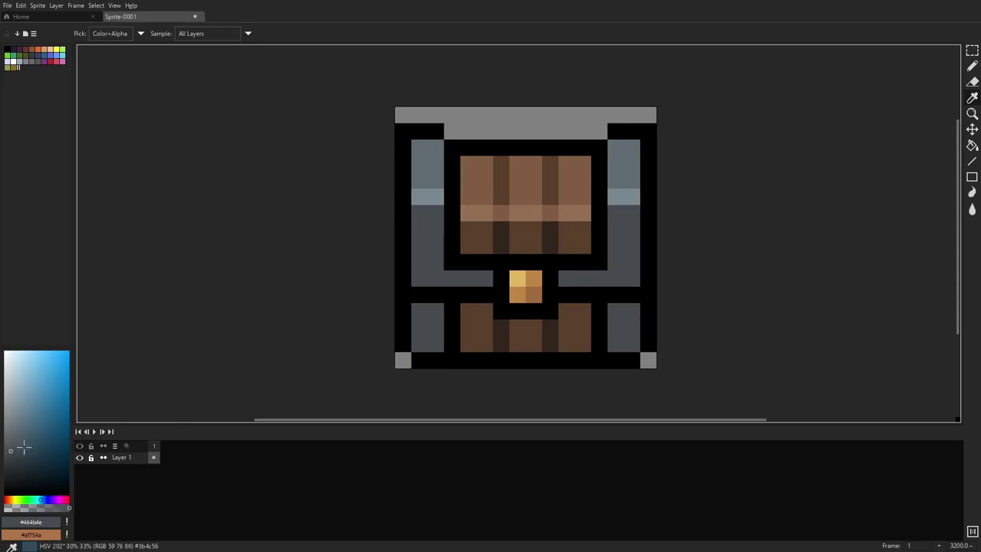
left_click(10, 474)
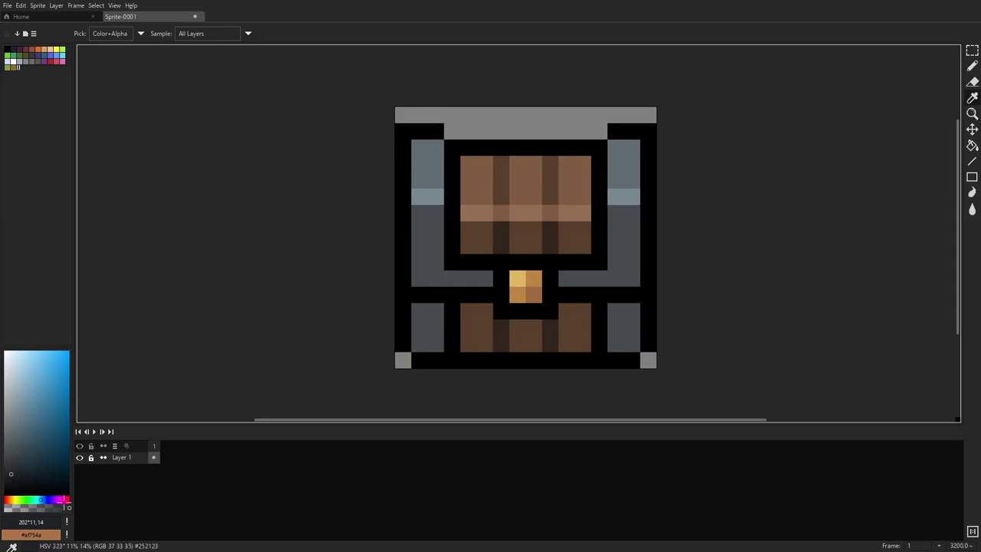
key("g")
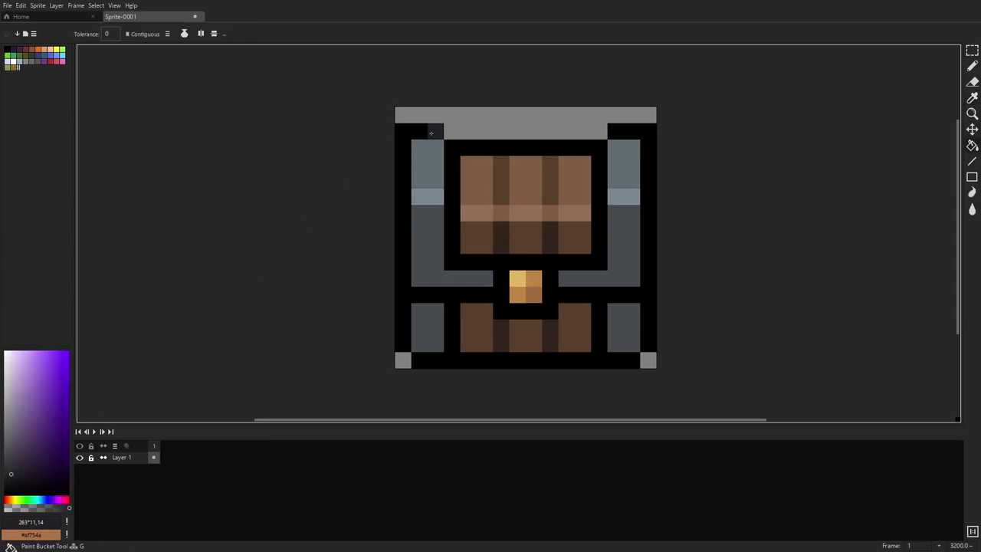
left_click(404, 133)
left_click(539, 198)
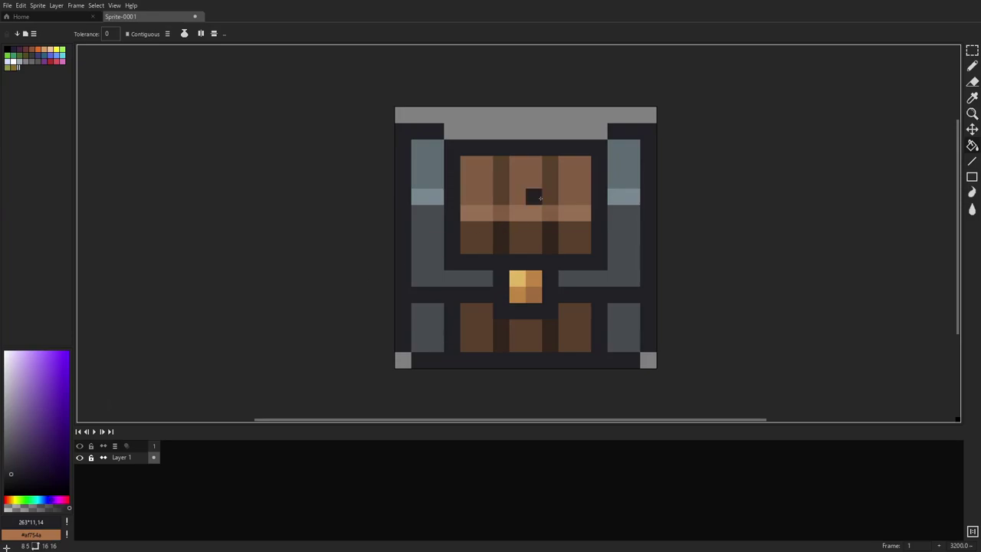
left_click(15, 475)
scroll(570, 201, "down", 5)
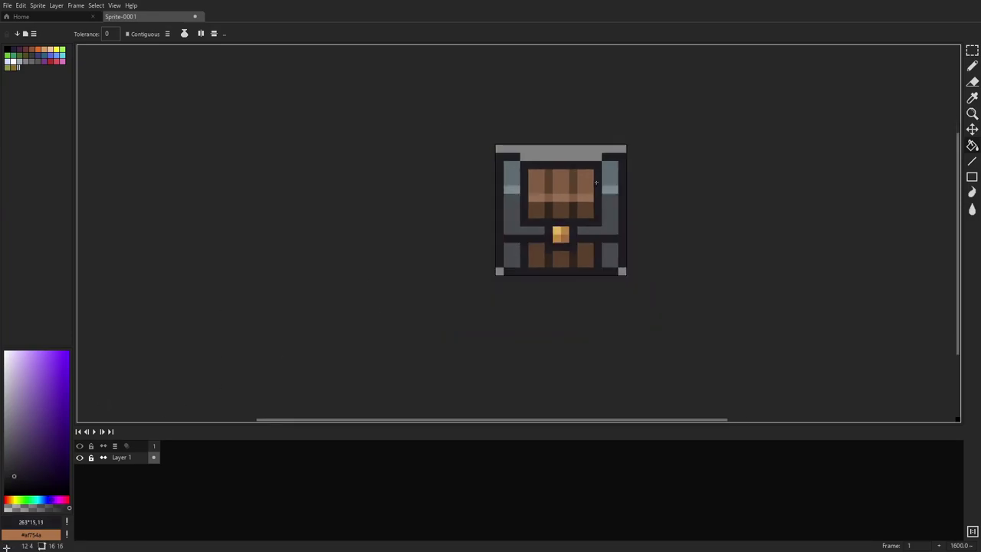
scroll(571, 203, "up", 6)
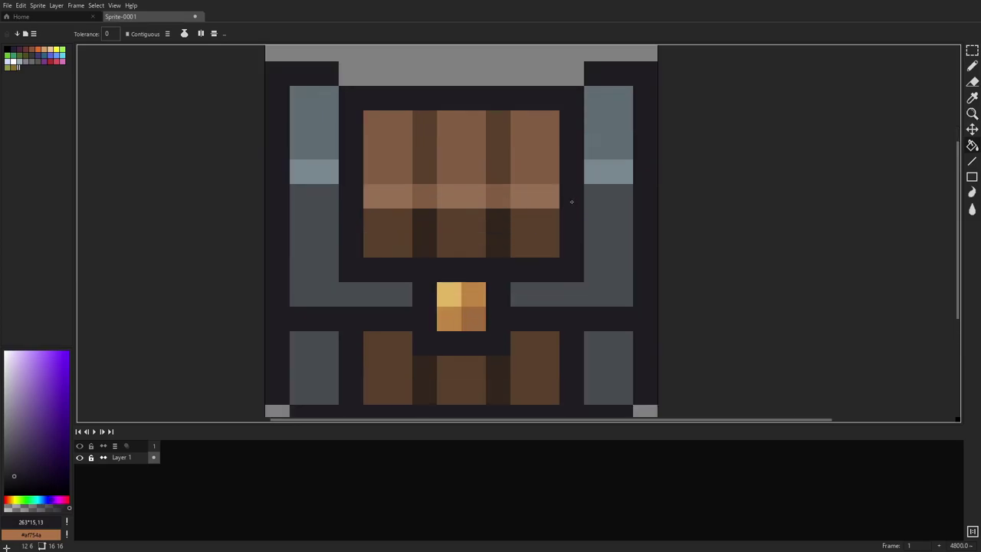
Sample the shaded seam brown, adjust it to HSV 17°, 23, 19 and paint the outline row above the lid's planks
key("i")
left_click(424, 232)
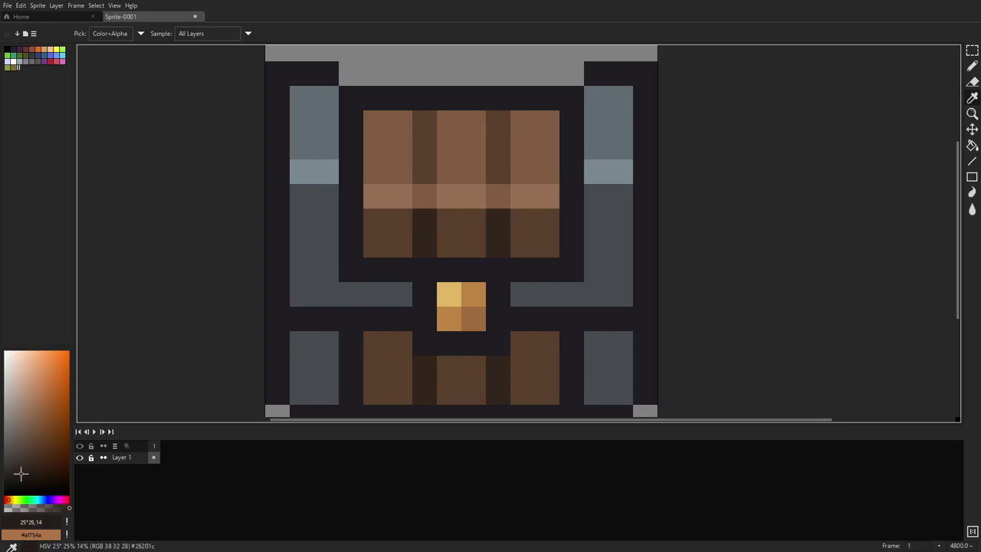
left_click(7, 499)
key("b")
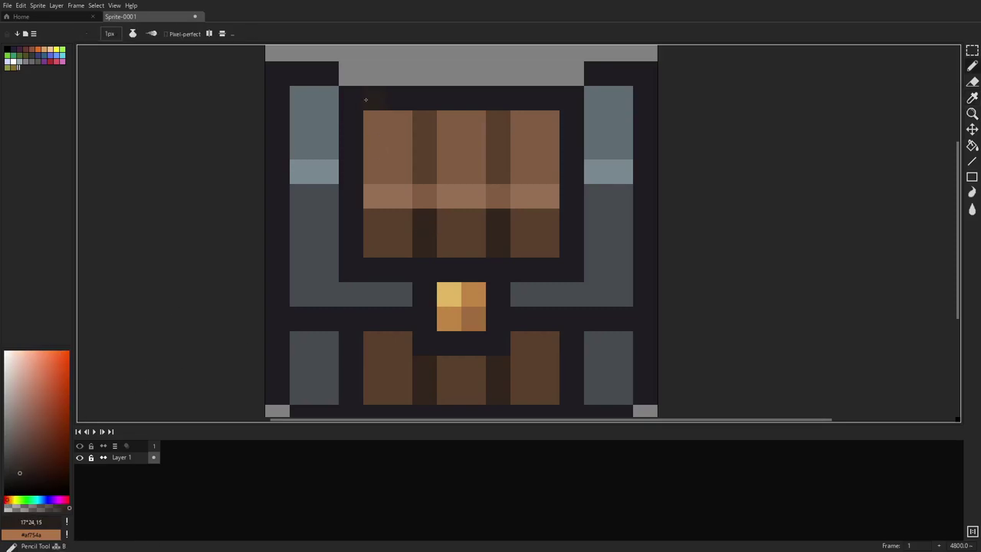
left_click(19, 467)
left_click_drag(376, 98, 548, 98)
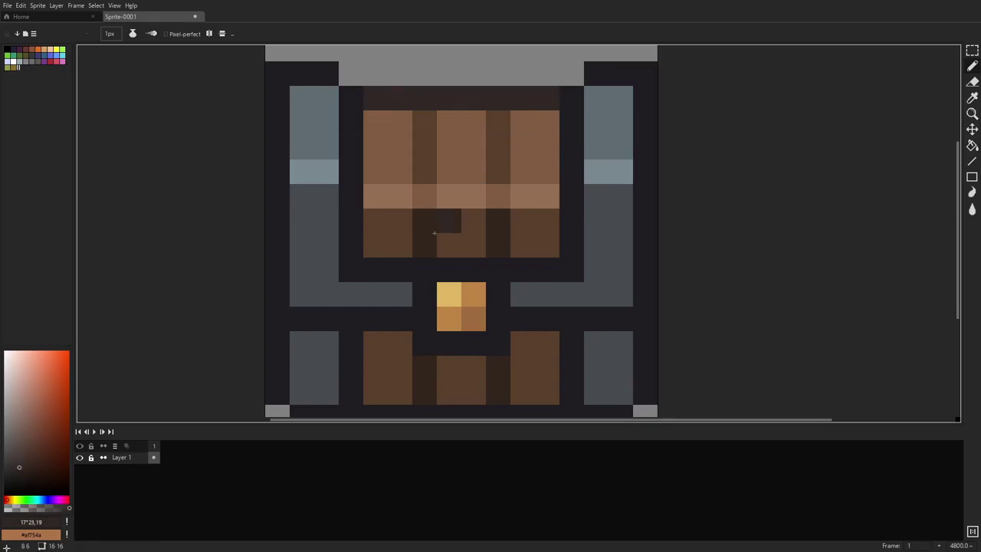
Undo the dark brown strokes on the outline rows beneath the lid's planks and beside the buckle
scroll(601, 238, "down", 5)
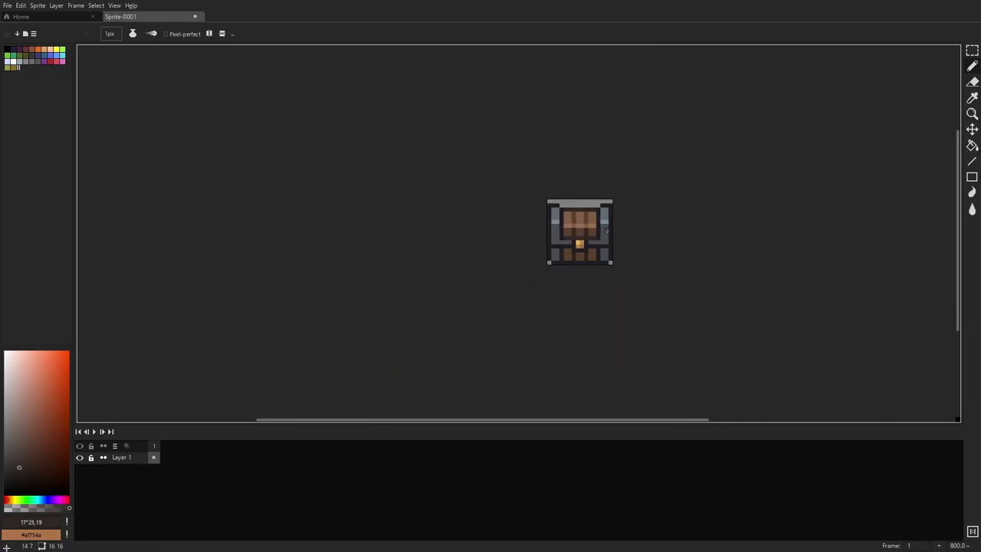
scroll(614, 228, "up", 5)
scroll(344, 258, "down", 1)
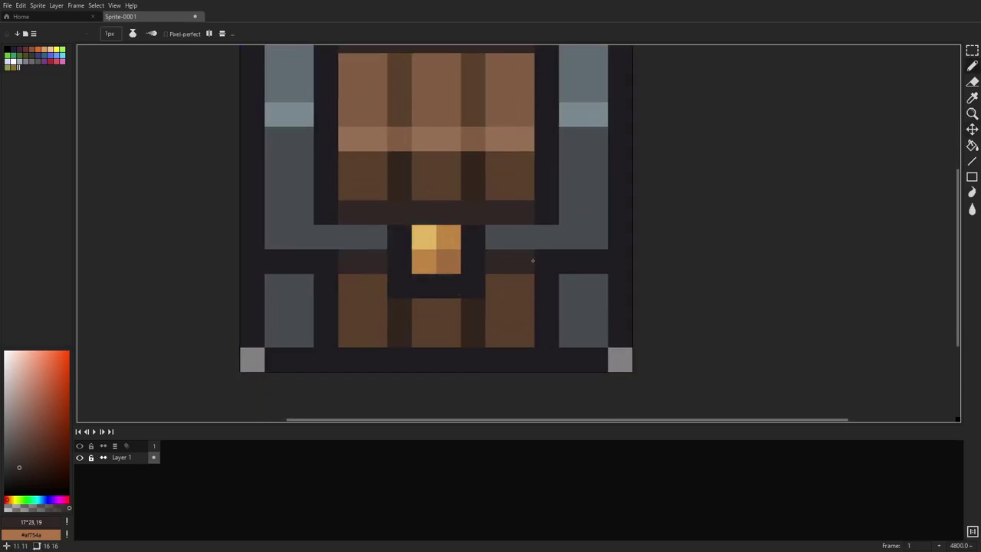
key("ctrl+z")
key("ctrl+z")
key("ctrl+z")
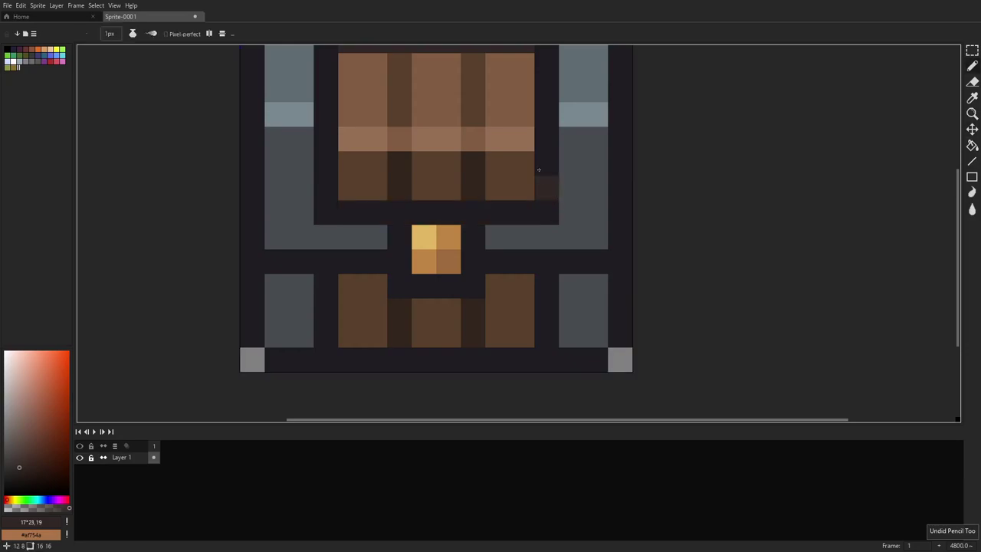
scroll(546, 182, "up", 1)
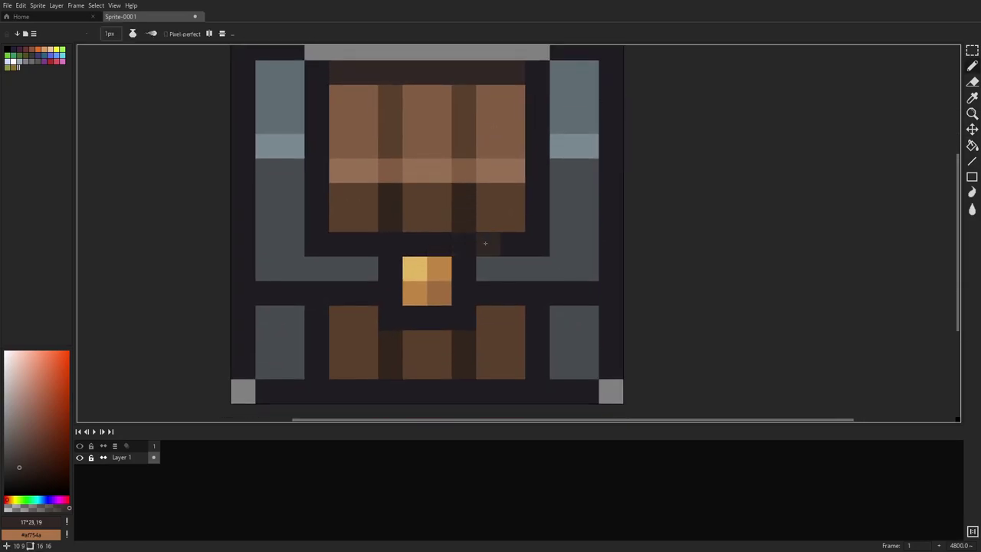
Try a dark brown mixed from the buckle's darkest gold #9f6c3e on the outline around the buckle
key("i")
left_click(431, 300)
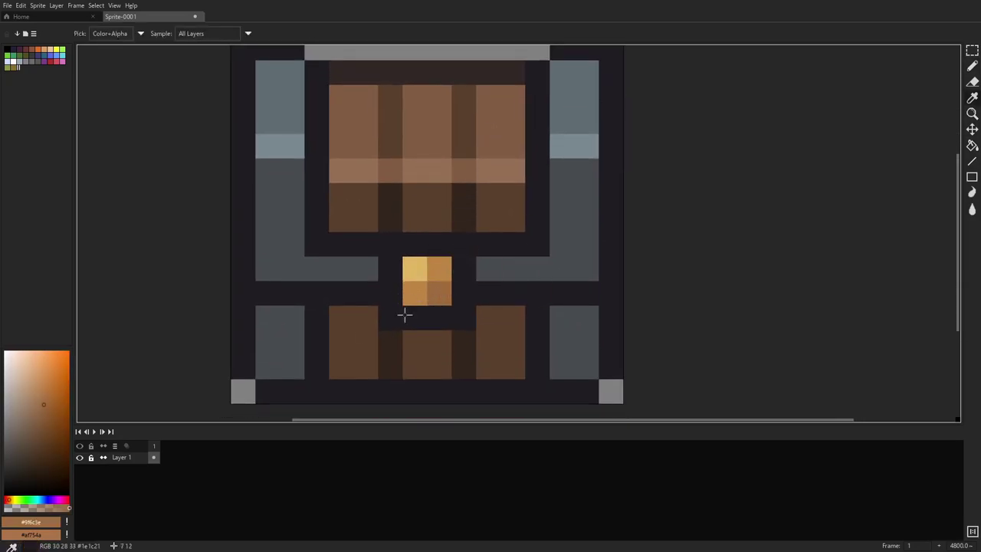
left_click(33, 431)
left_click_drag(36, 434, 34, 448)
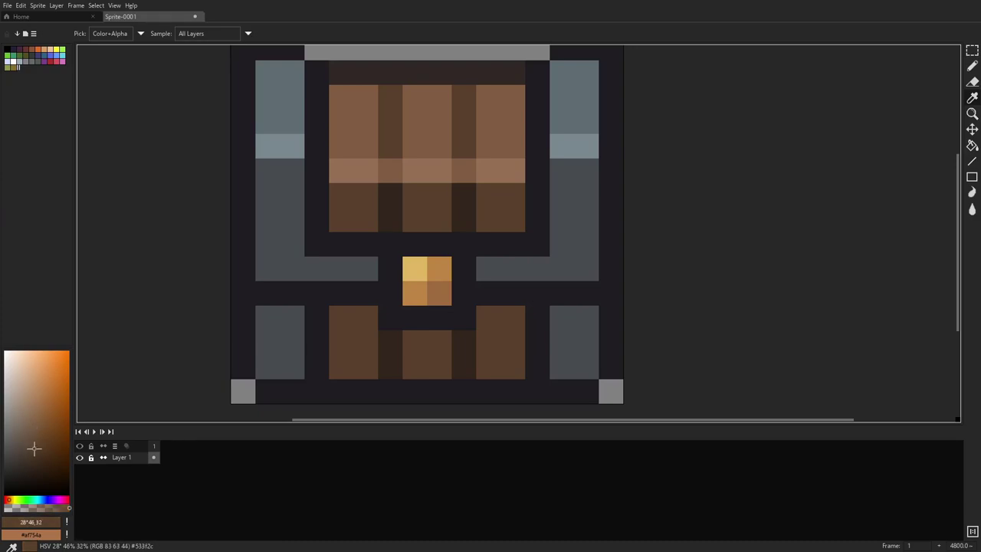
key("b")
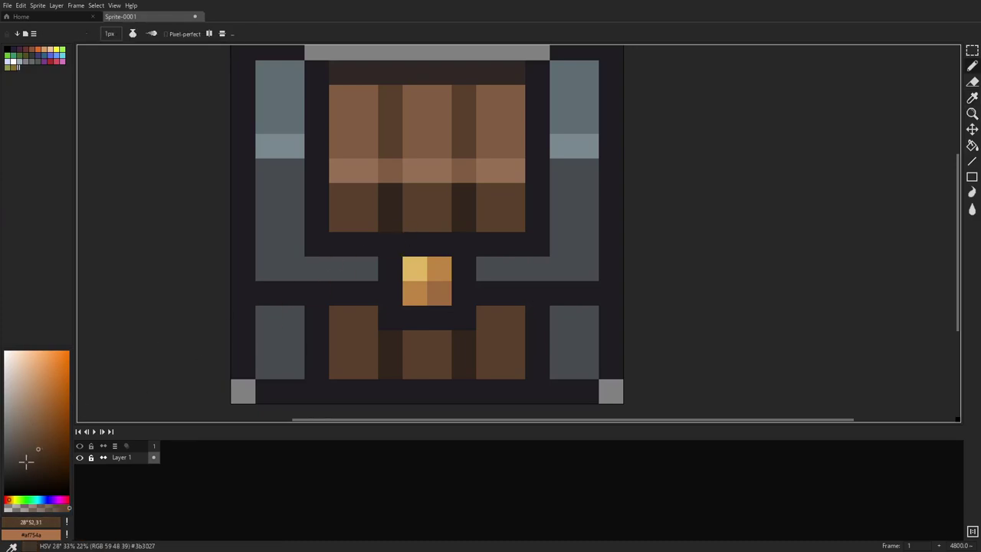
left_click_drag(35, 449, 27, 465)
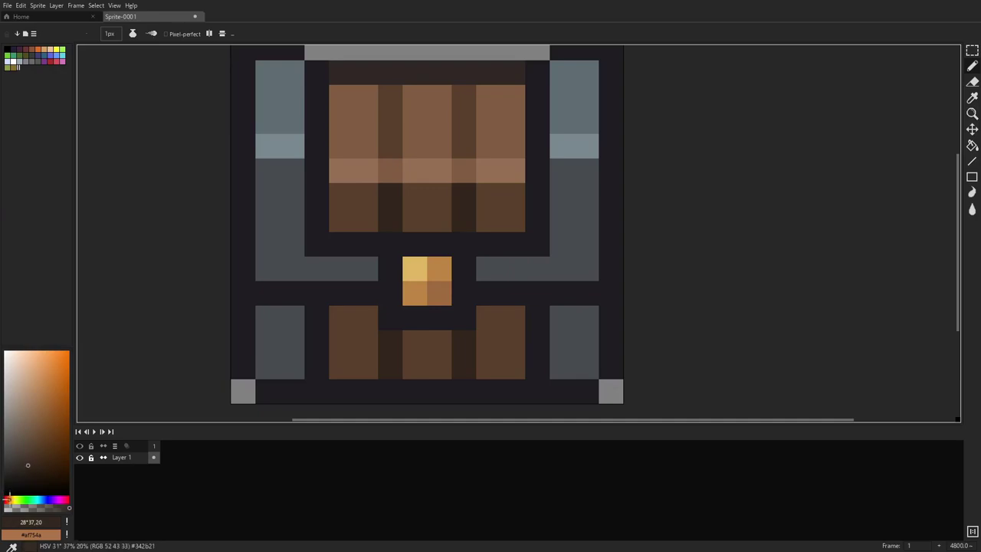
left_click(11, 500)
mouse_move(407, 232)
left_mouse_down()
mouse_move(452, 264)
mouse_move(458, 340)
mouse_move(417, 336)
mouse_move(390, 278)
left_mouse_up()
Sample the dark brown #312825 from the lid's top edge and repaint the outline around the buckle
left_click(406, 100, "alt")
scroll(557, 261, "down", 3)
scroll(558, 261, "down", 2)
scroll(525, 277, "up", 10)
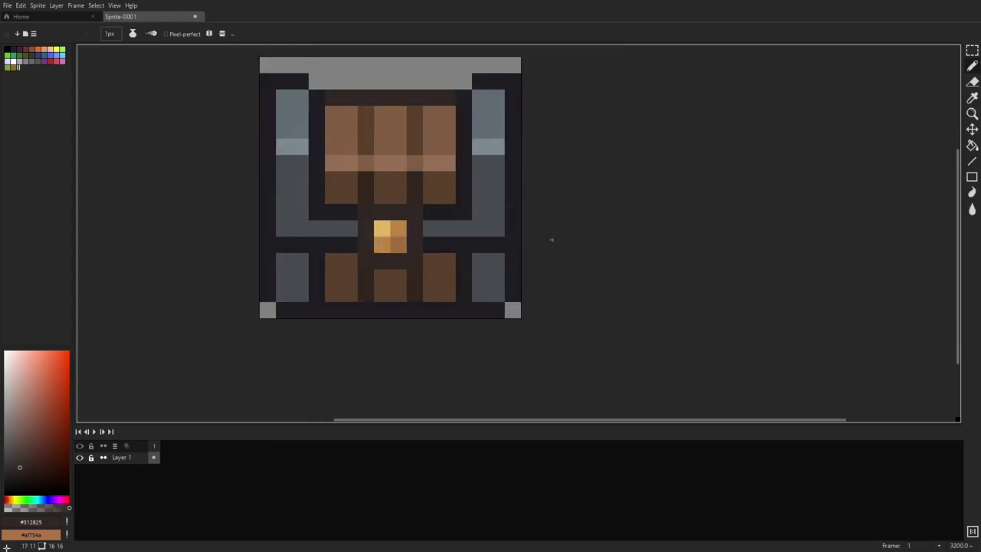
Sample the metal grey #464b4e, darken it to HSV 202°, 11, 17 and fill the inner outline beside the left post
key("e")
key("i")
left_click_drag(576, 217, 587, 283)
left_click(314, 251)
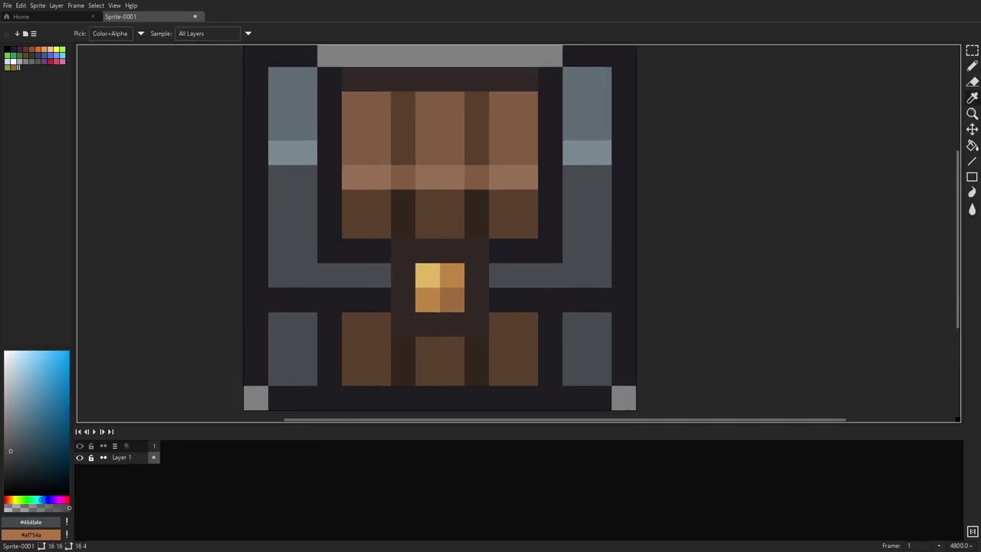
left_click_drag(10, 459, 10, 463)
key("g")
left_click(337, 251)
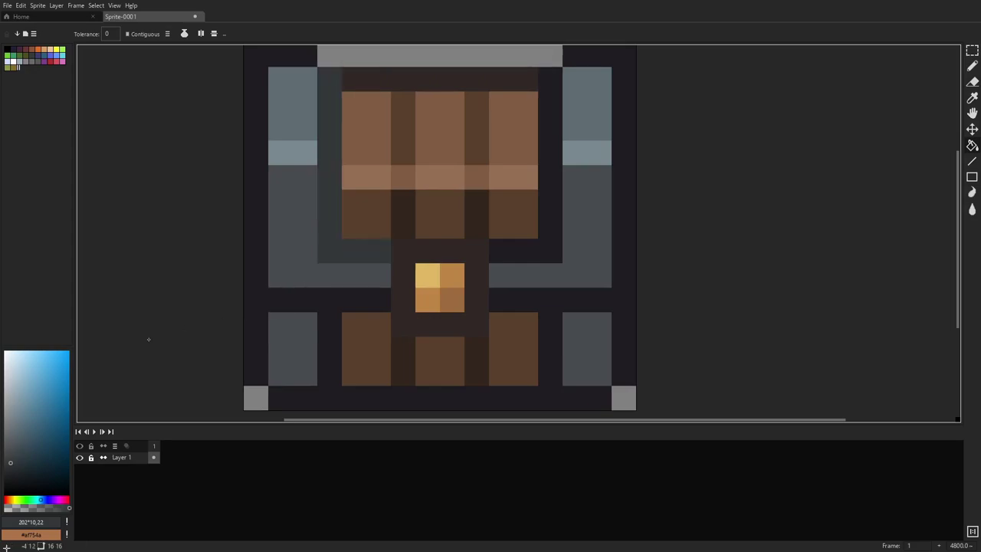
left_click(11, 469)
left_click(327, 251)
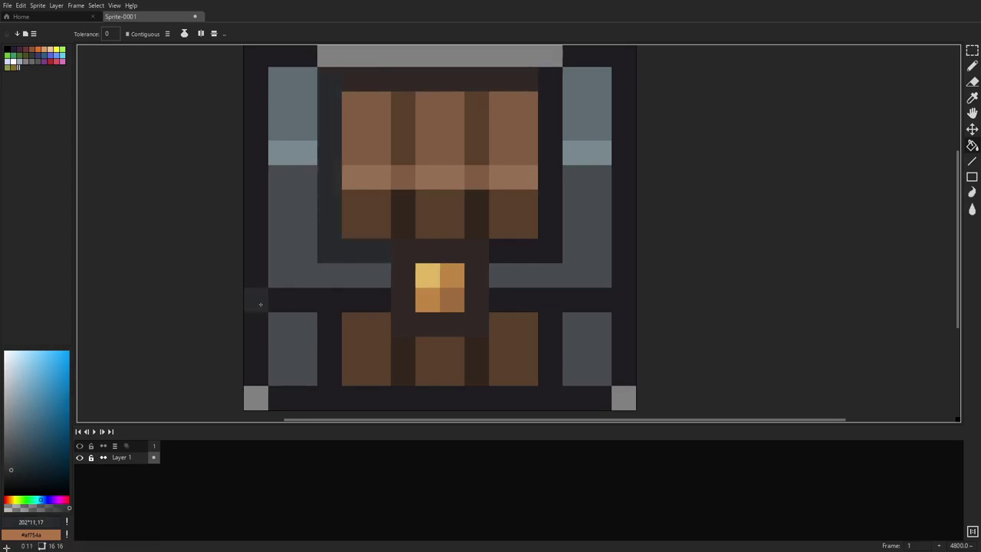
Shift the colour to a dark blue-grey of HSV 215°, 14, 14 and fill the outer outline and both inner lid outlines
left_click(45, 500)
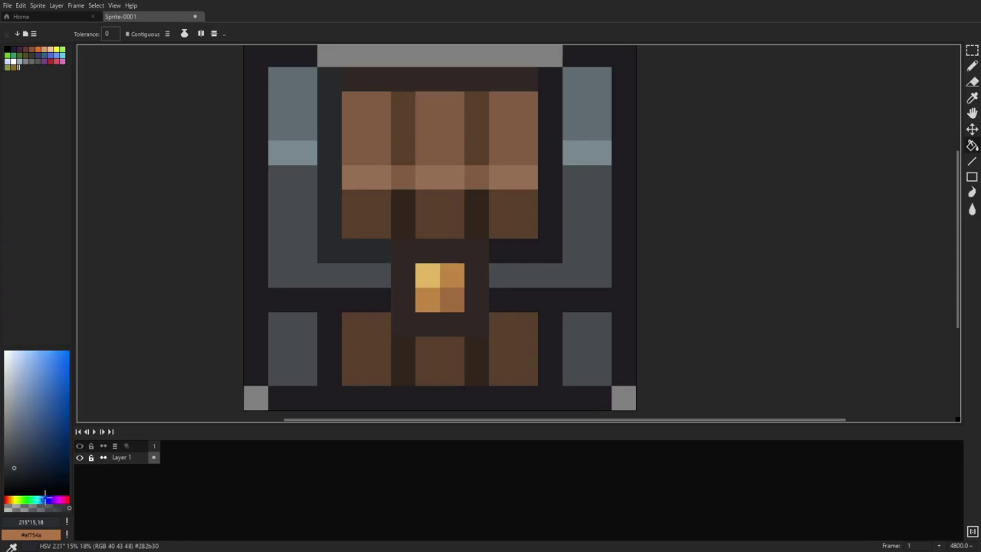
left_click(279, 300)
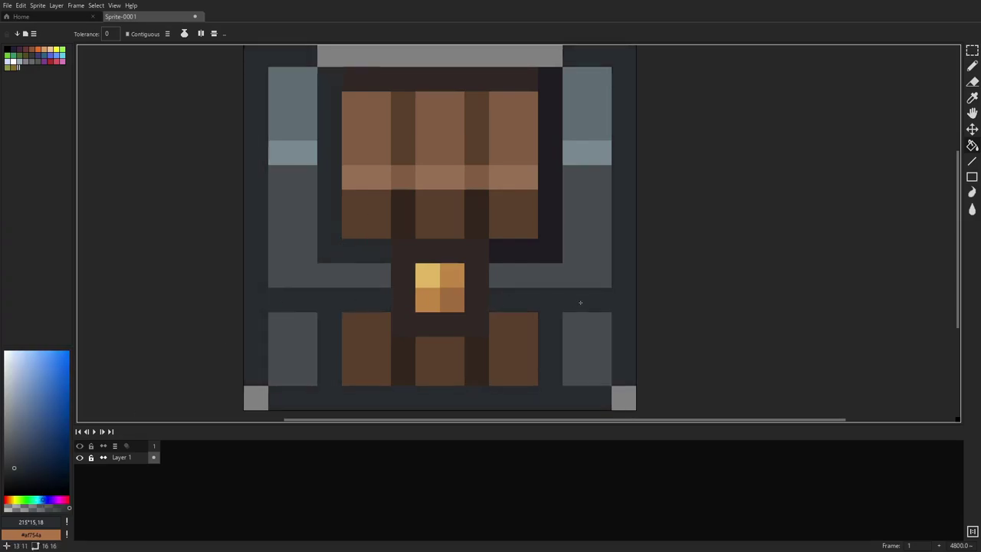
scroll(613, 281, "down", 8)
scroll(614, 282, "up", 5)
left_click(13, 474)
scroll(531, 268, "up", 2)
scroll(705, 212, "down", 1)
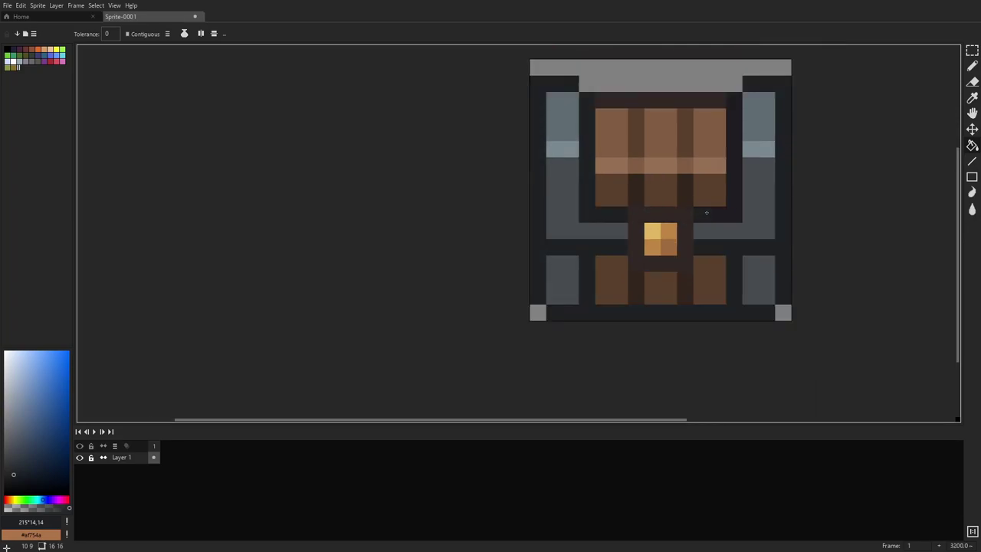
scroll(733, 189, "down", 3)
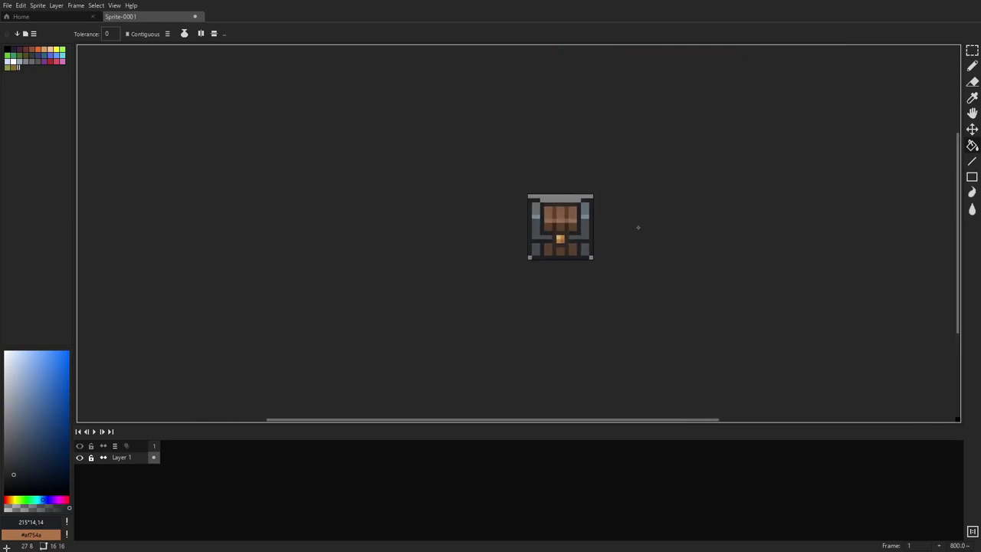
scroll(617, 226, "down", 2)
scroll(611, 222, "up", 6)
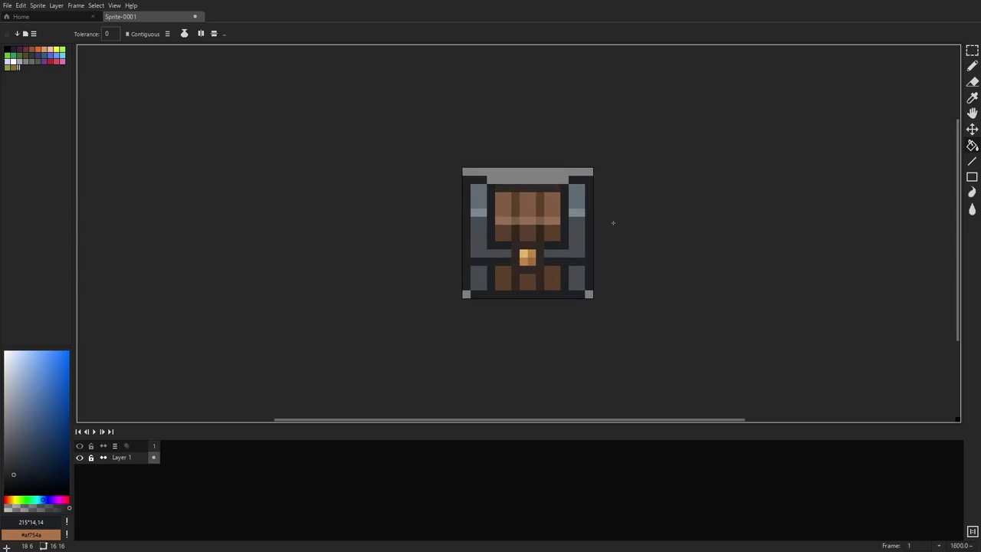
scroll(603, 230, "up", 1)
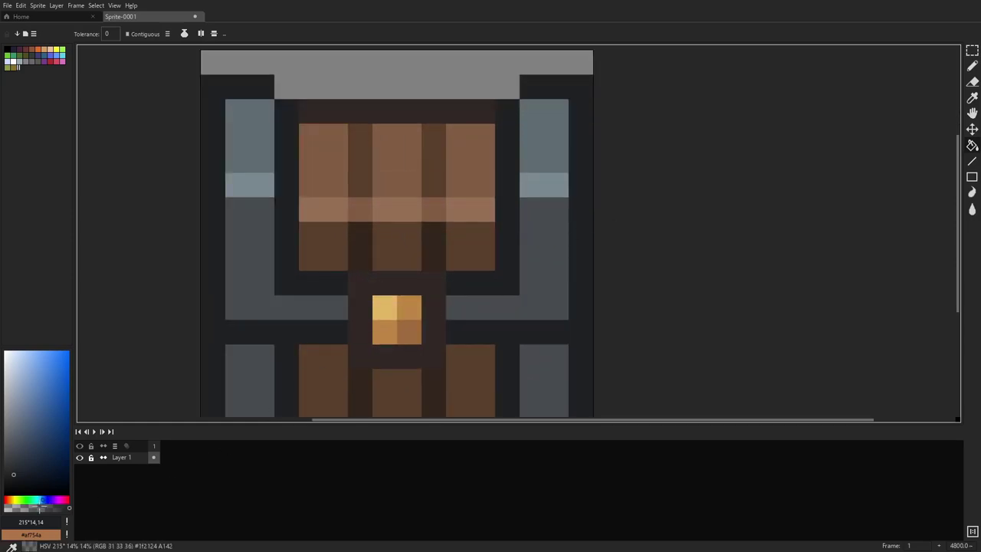
Shift the colour's hue to 260° and refill the outer outline with this dark purple
left_click(50, 499)
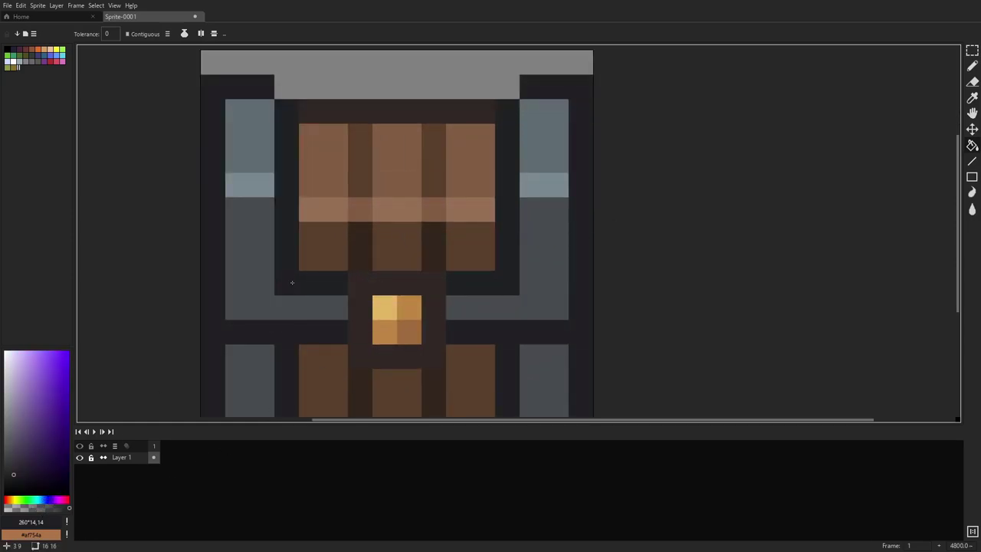
scroll(465, 241, "down", 2)
scroll(423, 172, "up", 1)
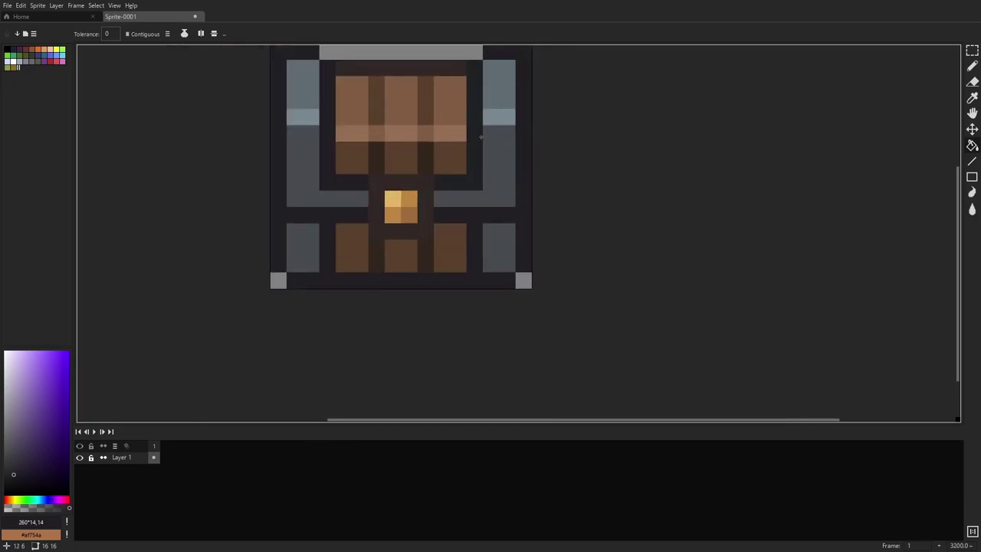
scroll(560, 190, "down", 2)
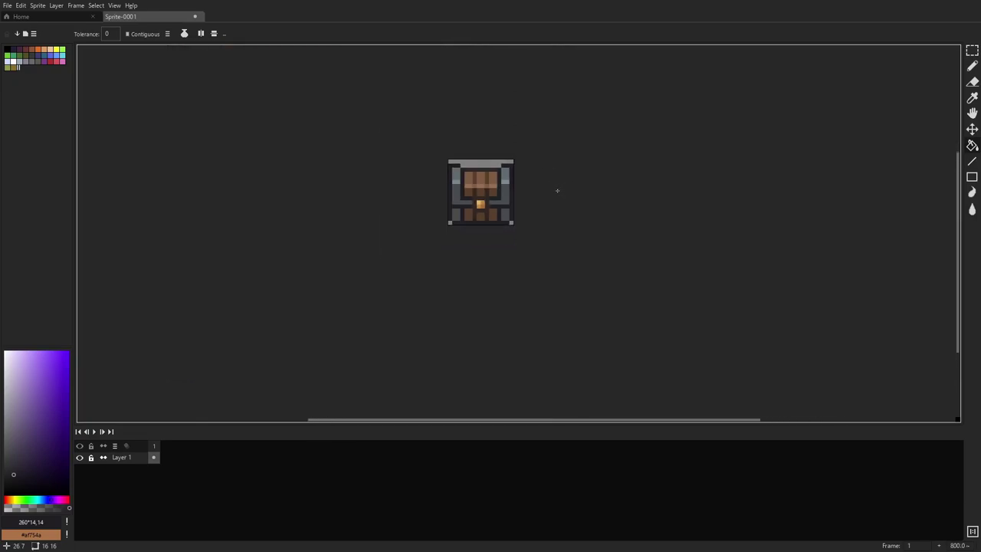
scroll(557, 190, "up", 4)
key("b")
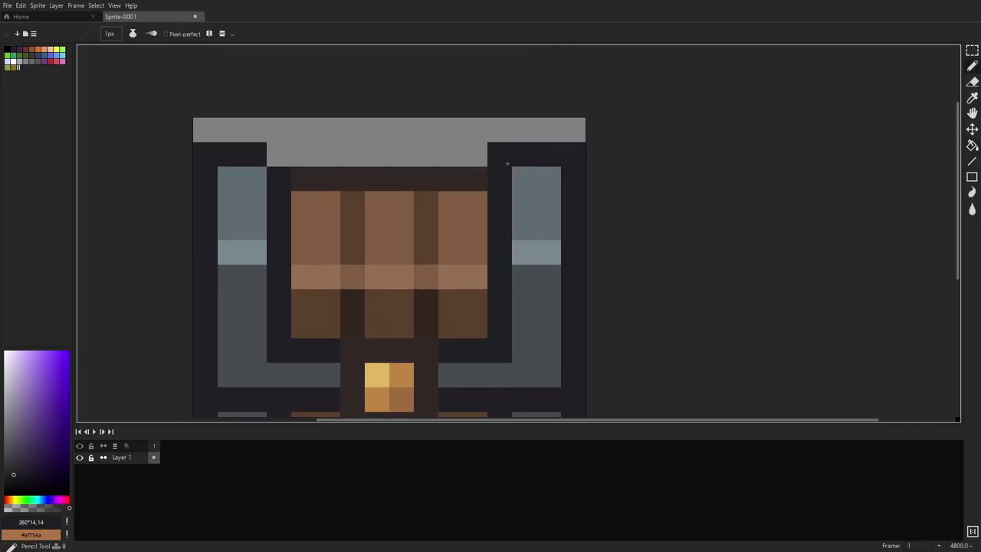
Fill the inner outlines beside and below the lid's planks with the dark purple of HSV 260°, 14, 14
scroll(528, 199, "down", 6)
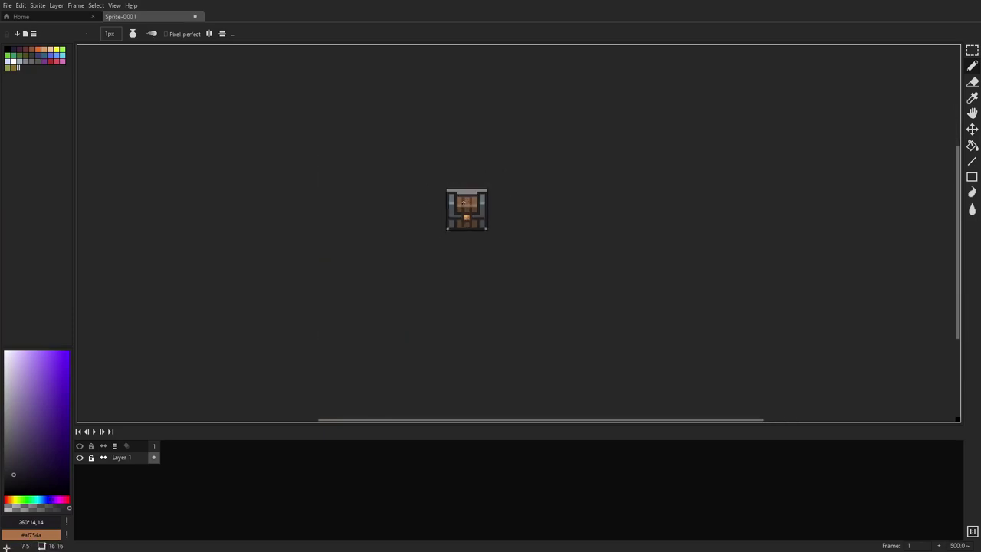
scroll(483, 205, "up", 4)
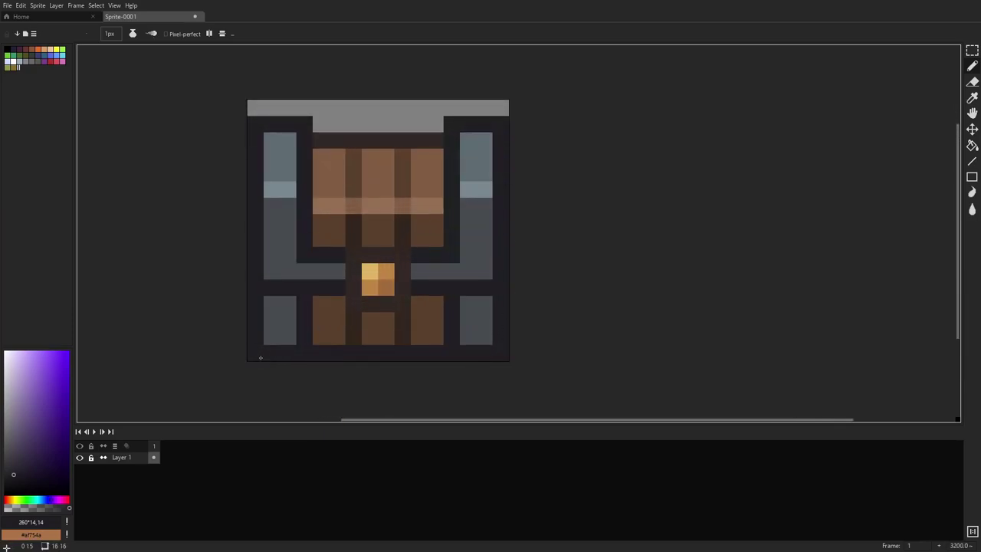
scroll(564, 241, "down", 4)
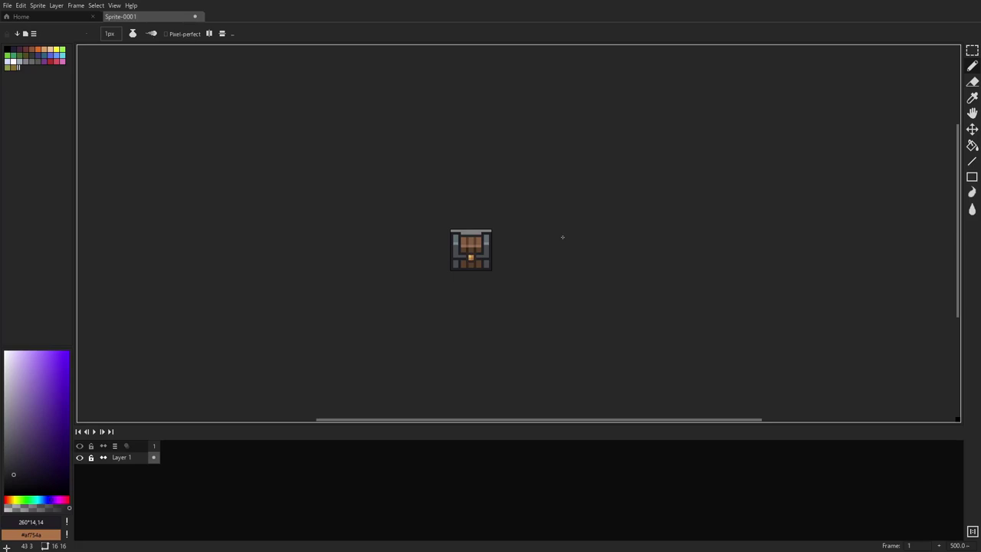
scroll(563, 237, "up", 5)
right_click(538, 230)
key("g")
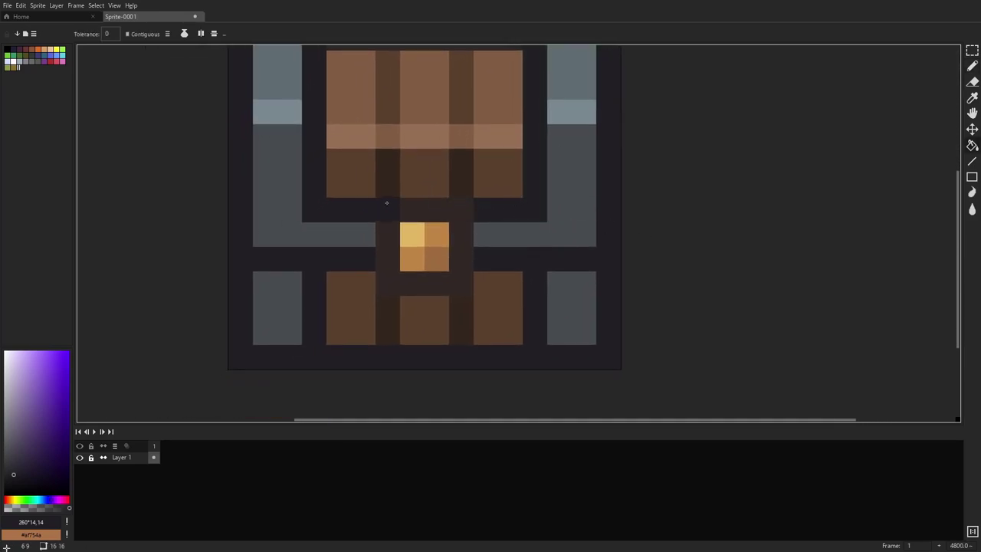
scroll(568, 252, "down", 6)
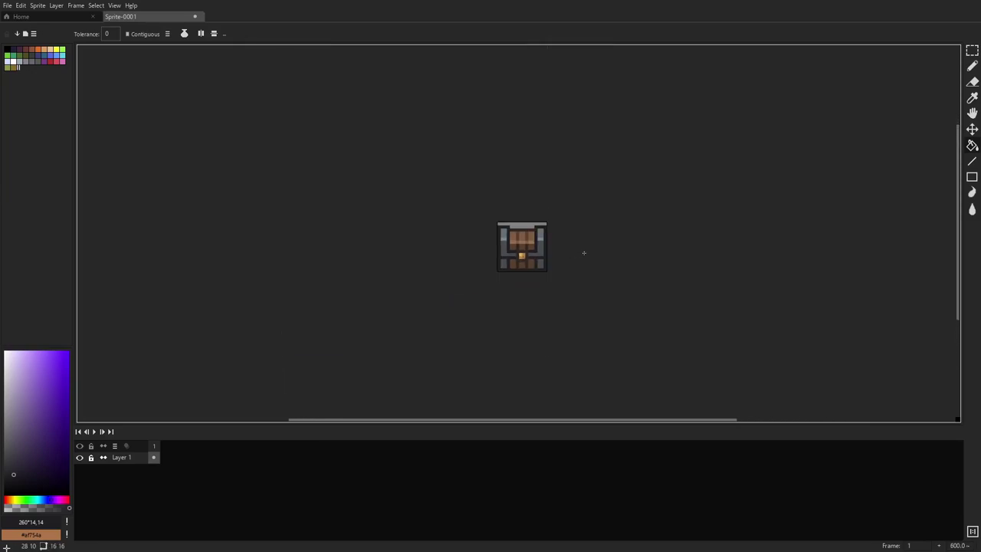
scroll(542, 253, "up", 4)
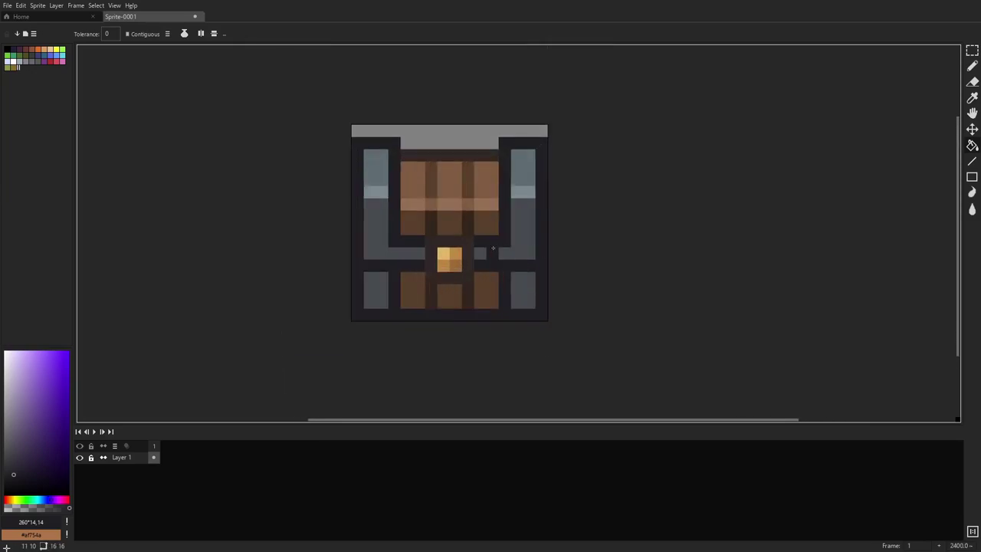
mouse_move(475, 247)
left_mouse_down()
mouse_move(483, 282)
mouse_move(484, 237)
left_mouse_up()
Sample the metal grey #464b4e, darken it to HSV 202°, 11, 25 and shade the top row of both lower metal blocks
scroll(525, 259, "up", 1)
key("i")
scroll(486, 279, "up", 1)
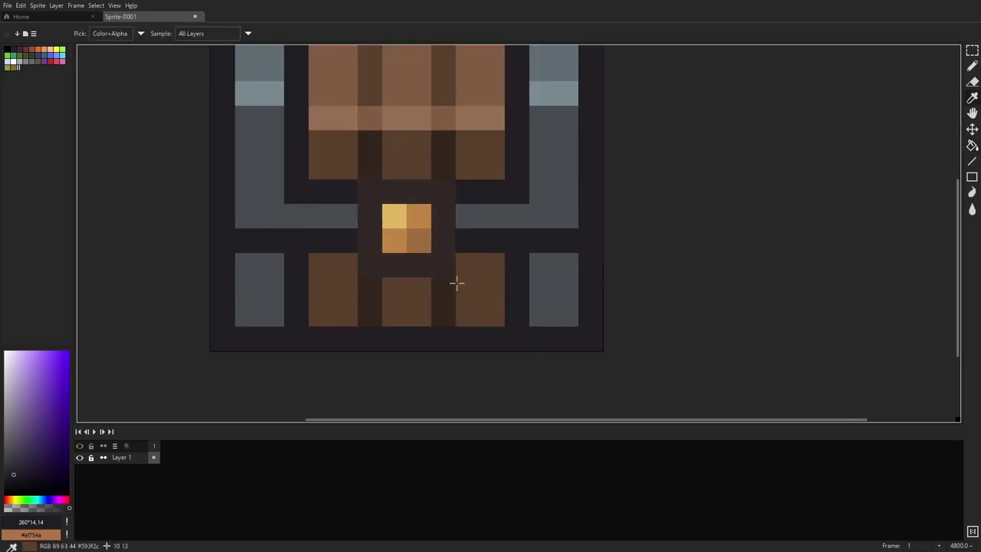
right_click(132, 465)
left_click(105, 486)
left_click(270, 268)
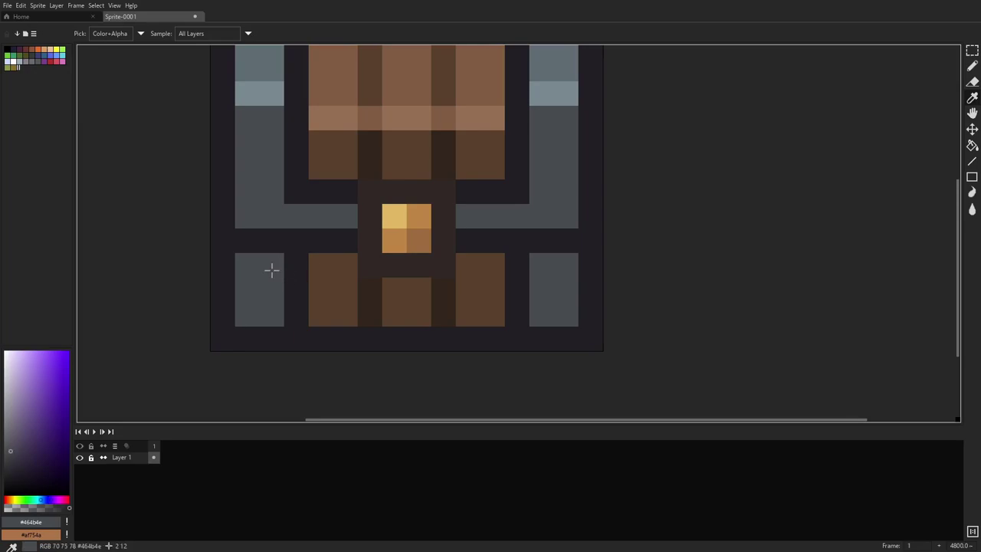
left_click(11, 459)
key("b")
left_click_drag(253, 270, 271, 267)
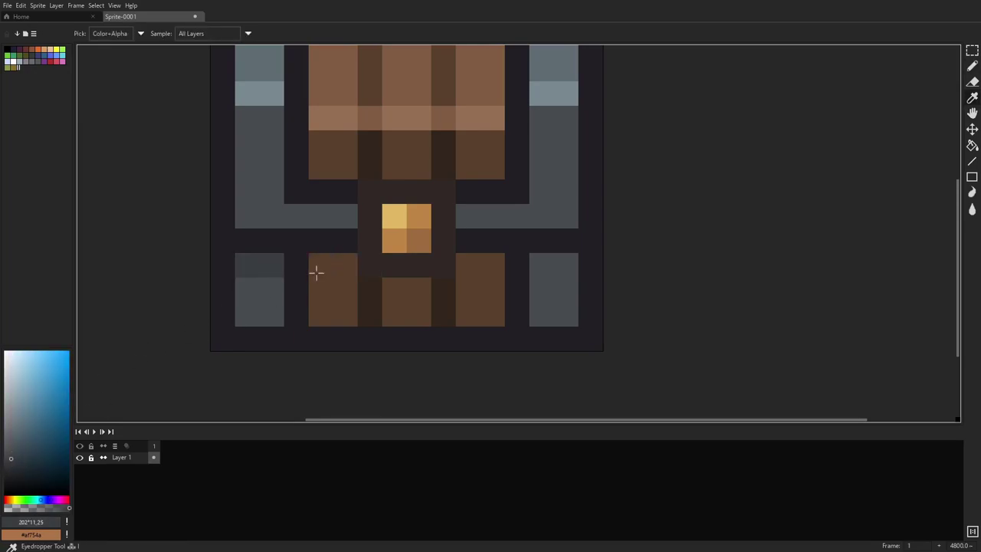
left_click_drag(532, 260, 556, 260)
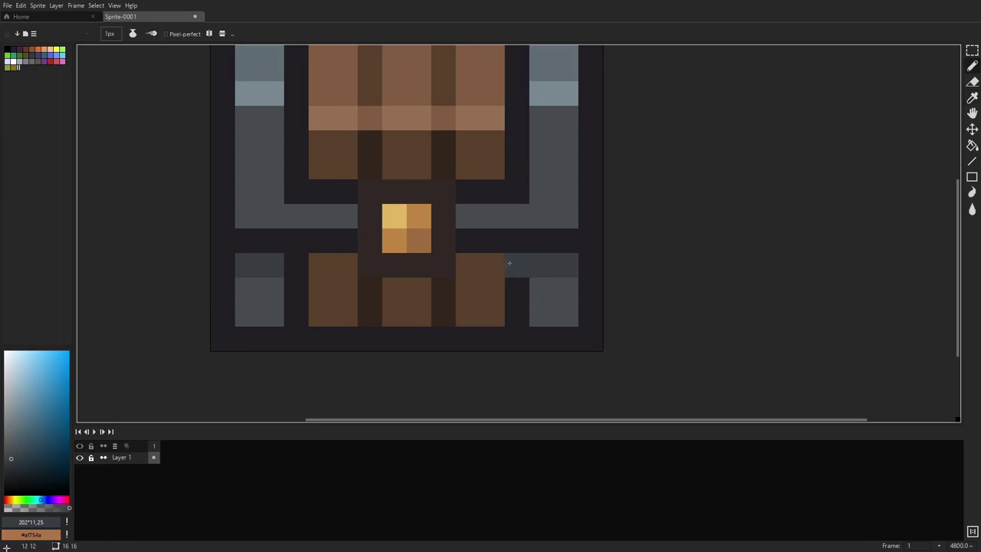
Sample the lower planks' brown #593f2c, darken it to HSV 25°, 50, 29 and shade the top row of both outer lower planks
left_click(476, 270, "alt")
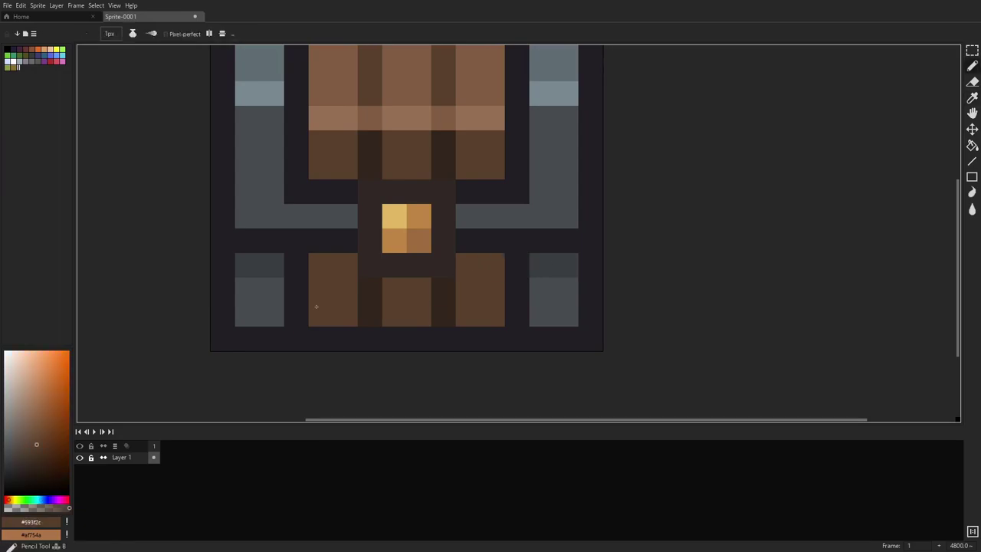
left_click(36, 451)
left_click(471, 267)
left_click(492, 266)
left_click(322, 268)
left_click(350, 269)
key("alt")
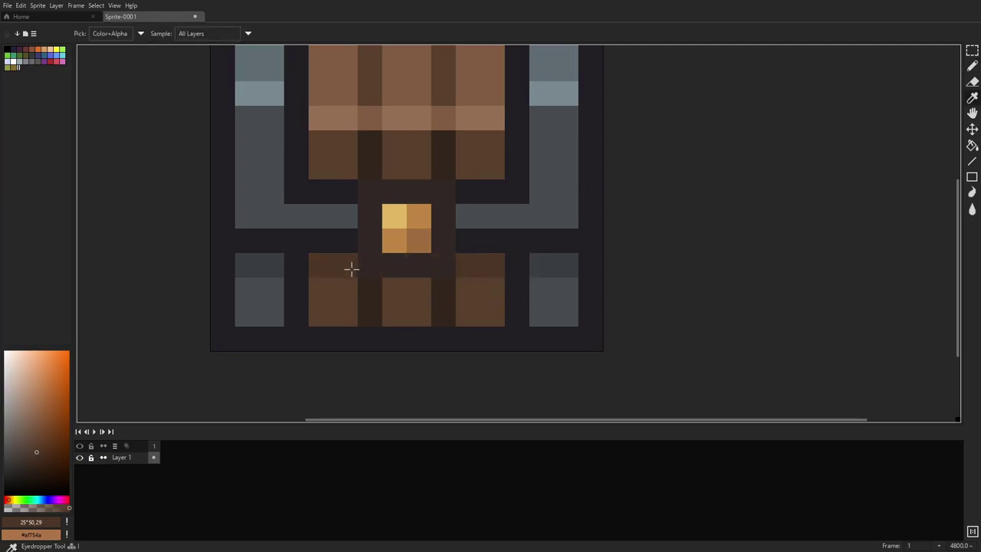
Darken the seam pixels just below the buckle frame with HSV 25°, 40, 13 and shade the middle lower plank's top row with #4c3626
left_click(29, 475)
left_click(370, 289)
left_click(440, 285)
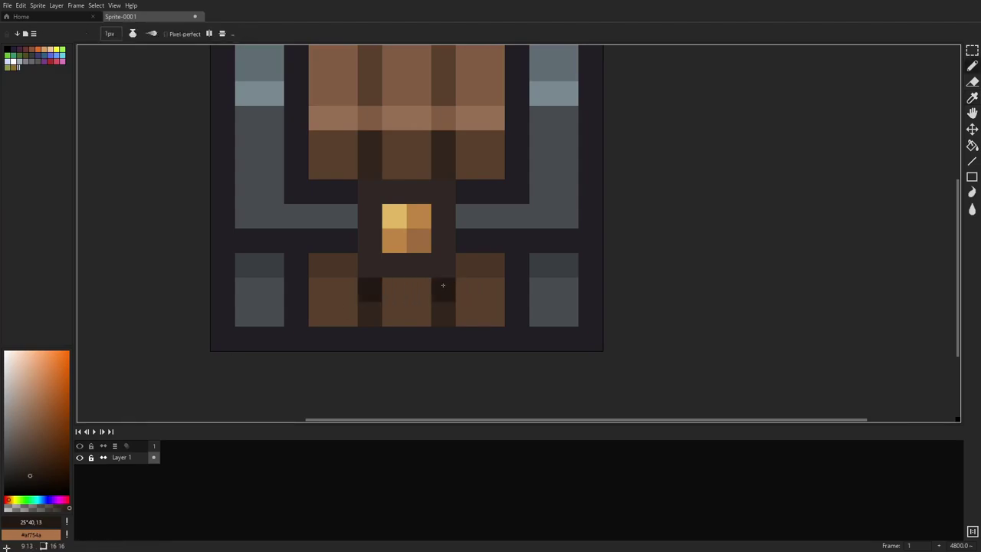
left_click(483, 258, "alt")
left_click(416, 284)
left_click(394, 291)
Examine the chest's new shading at small size and up close
scroll(567, 243, "down", 10)
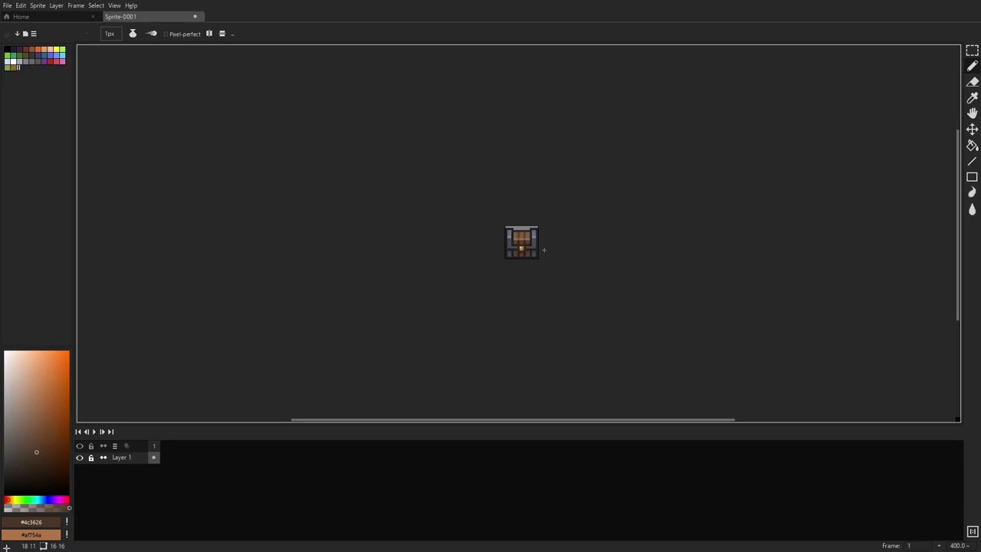
scroll(543, 247, "up", 8)
scroll(672, 228, "down", 6)
left_click_drag(725, 224, 644, 235)
scroll(642, 237, "down", 1)
scroll(638, 238, "down", 1)
scroll(636, 232, "down", 1)
scroll(617, 228, "up", 8)
left_click_drag(660, 223, 590, 202)
scroll(636, 196, "down", 1)
scroll(591, 202, "down", 13)
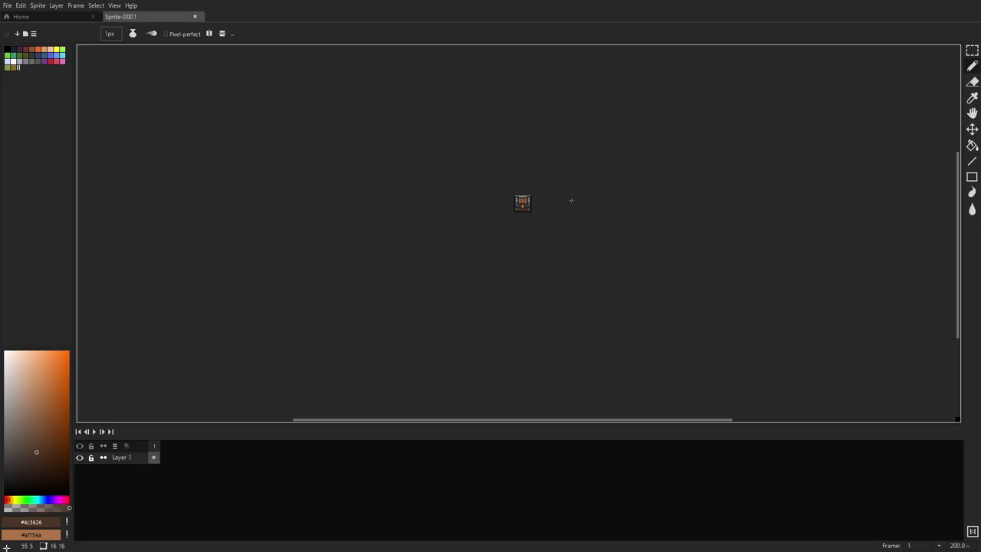
scroll(558, 199, "up", 11)
scroll(591, 186, "down", 2)
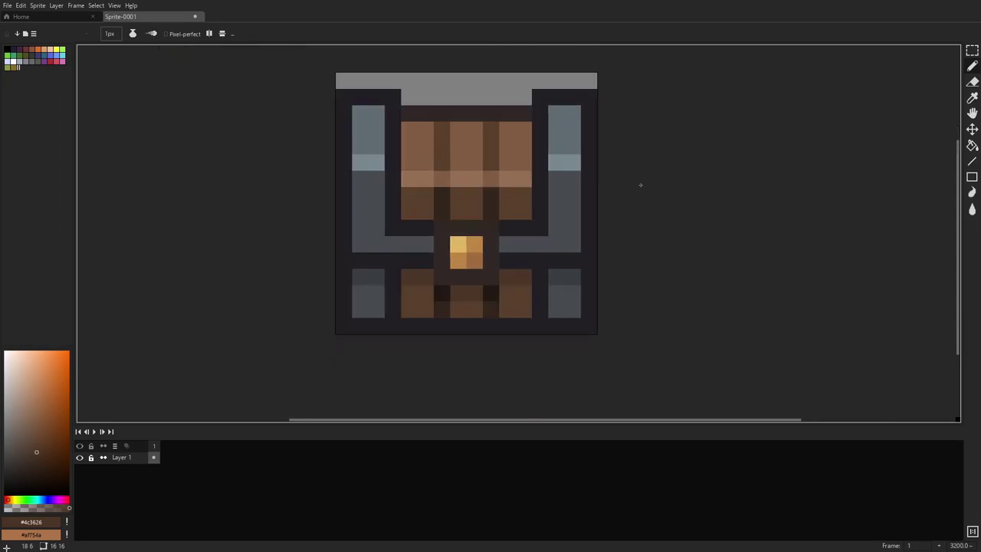
Sample the dark seam brown #32261d and fill the outline around the buckle with it
left_click_drag(639, 184, 623, 190)
key("i")
key("u")
key("i")
left_click(431, 230)
key("g")
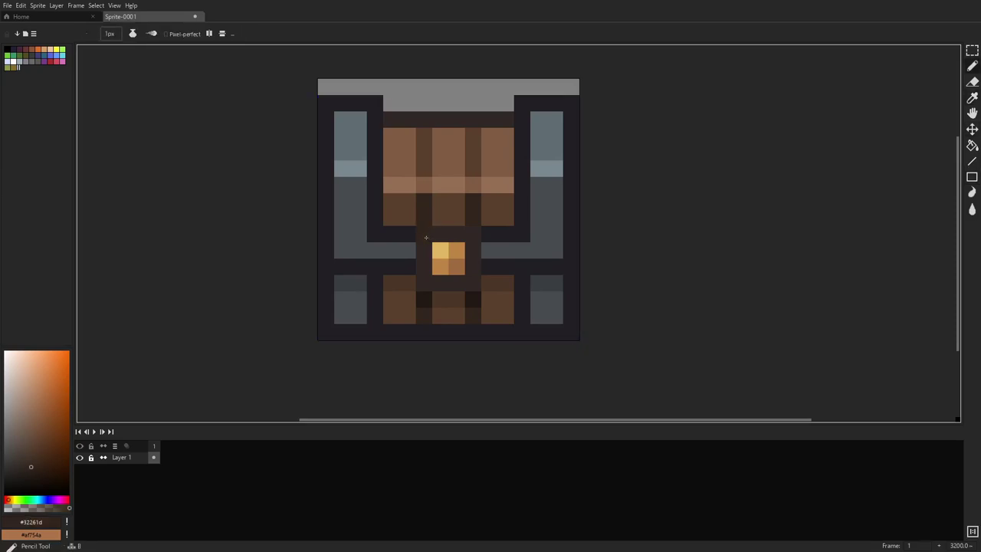
scroll(438, 232, "down", 3)
scroll(526, 225, "up", 5)
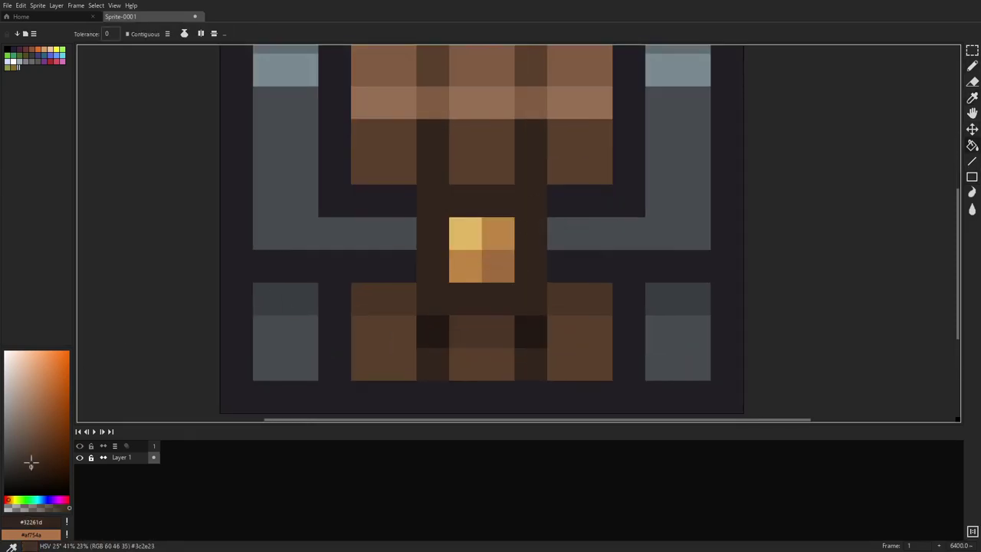
Try darkening the upper-left corner pixel of the buckle's outline with HSV 25°, 40, 15, and undo it
left_click(31, 471)
key("b")
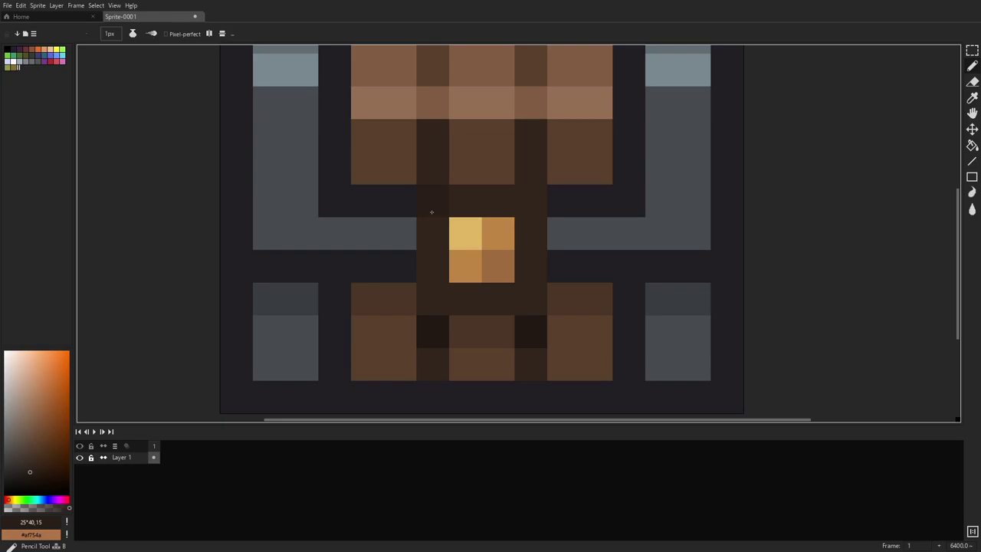
scroll(534, 201, "down", 5)
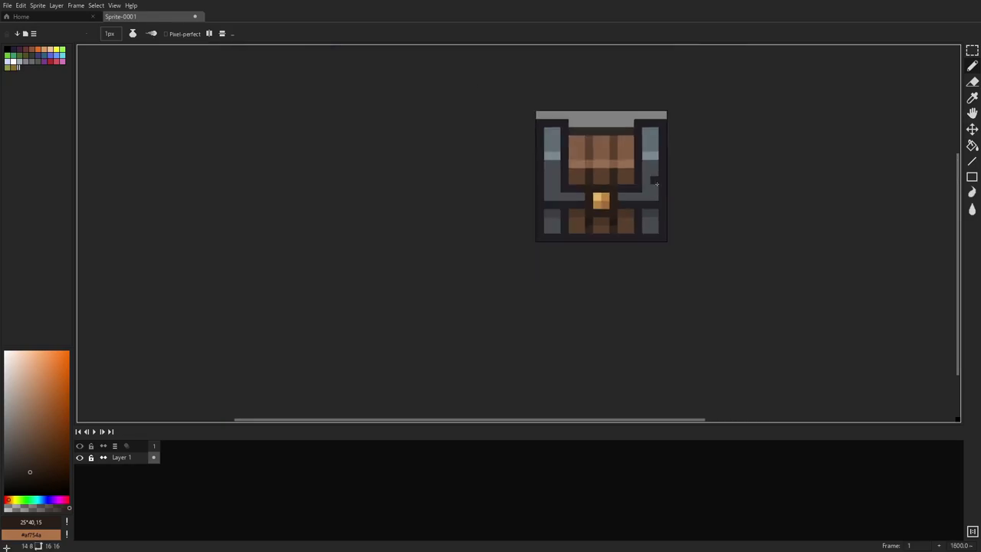
key("ctrl+z")
scroll(656, 185, "up", 2)
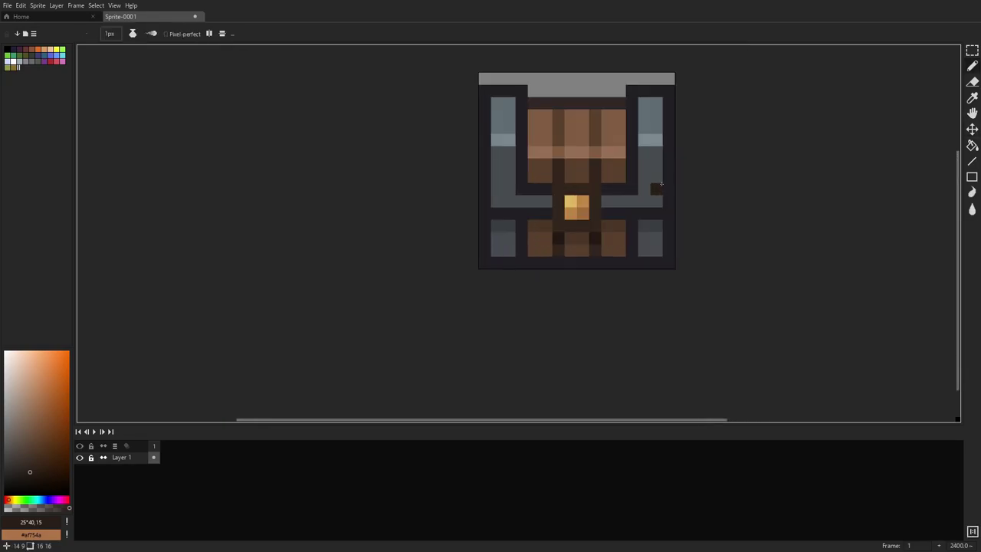
scroll(683, 182, "down", 3)
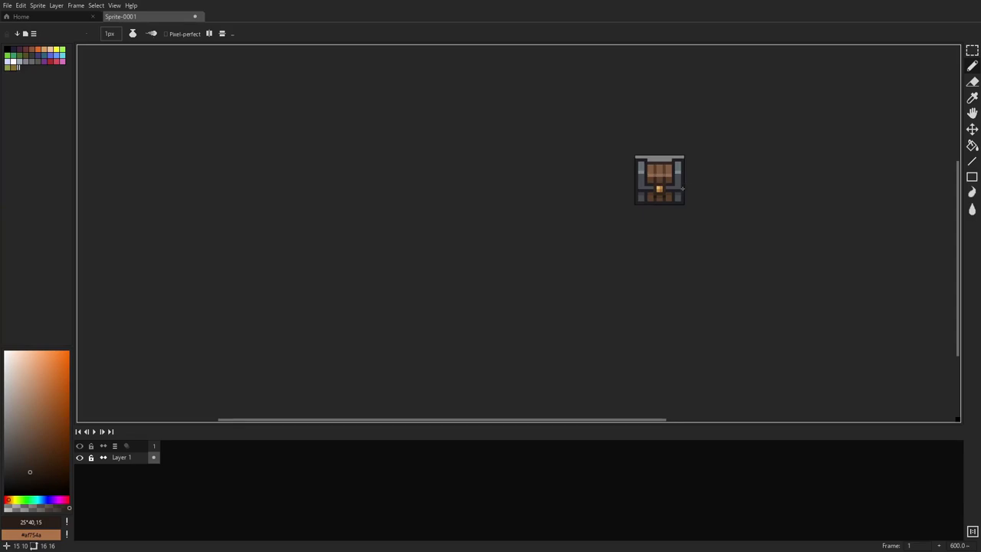
Try darkening several corner pixels of the buckle's outline, above and below the buckle, with the same dark brown, and undo them
scroll(620, 202, "up", 6)
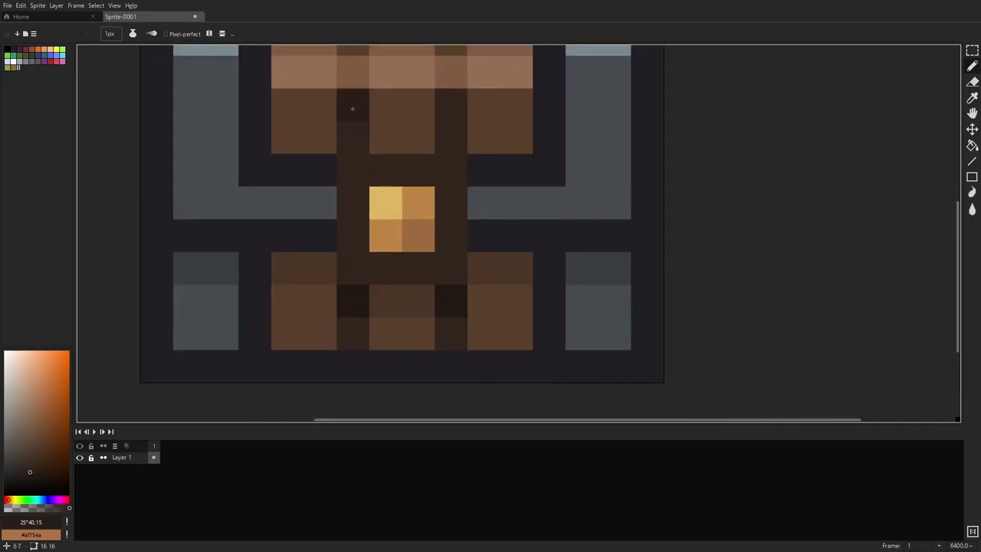
scroll(413, 271, "down", 3)
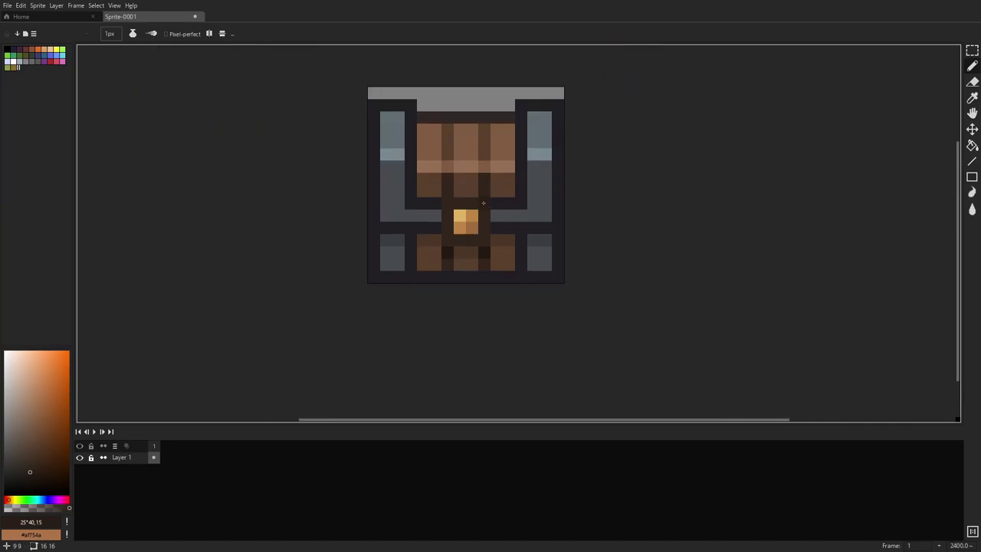
scroll(469, 211, "up", 5)
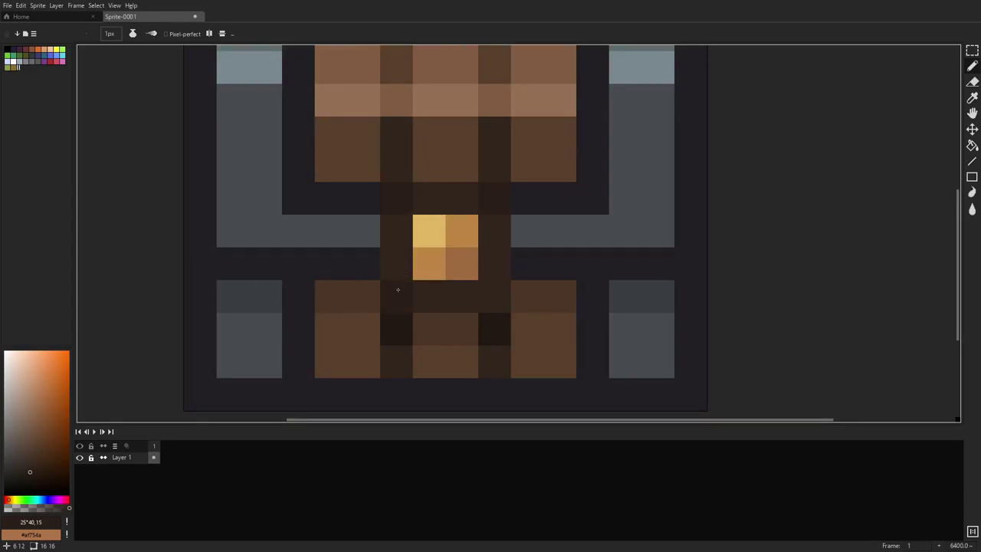
scroll(561, 197, "down", 4)
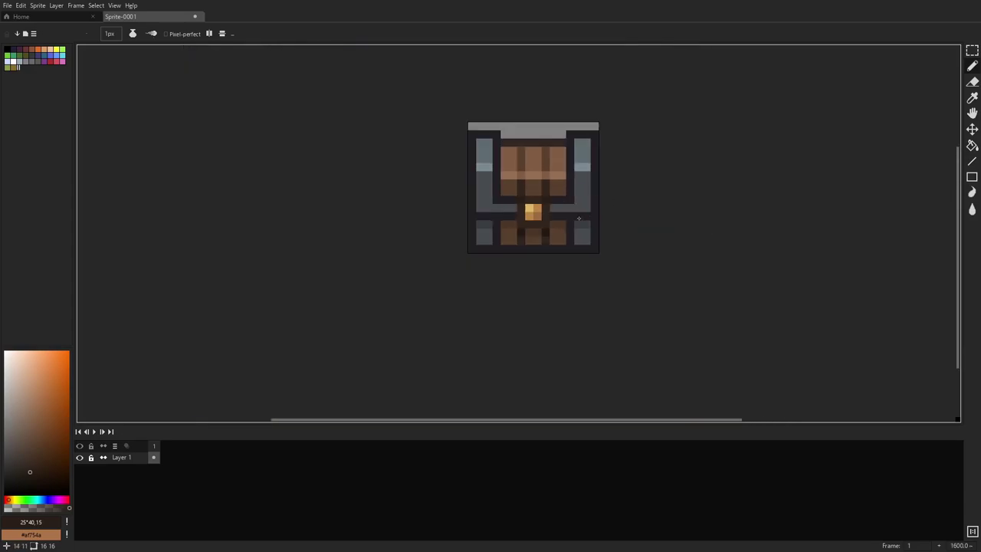
scroll(583, 218, "up", 6)
scroll(704, 226, "down", 7)
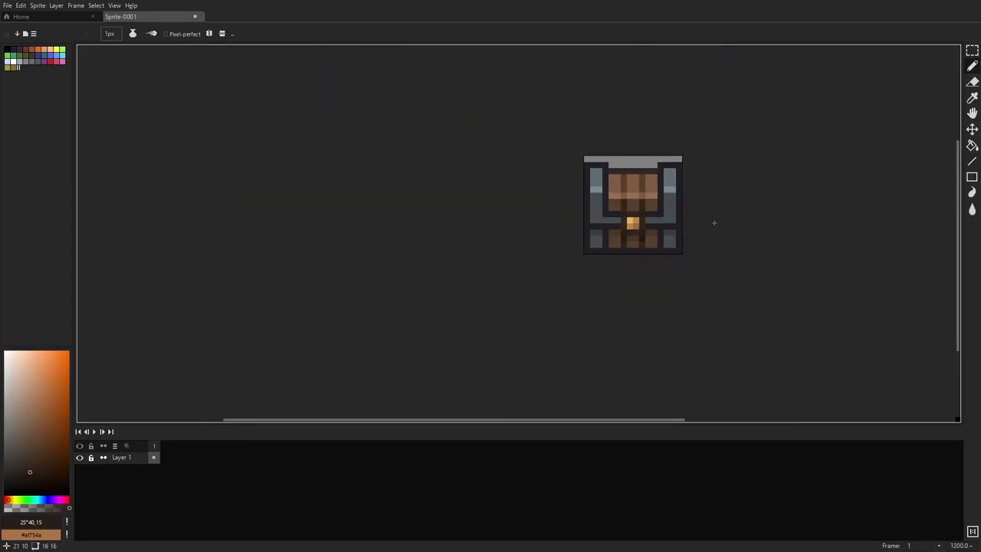
scroll(718, 221, "up", 4)
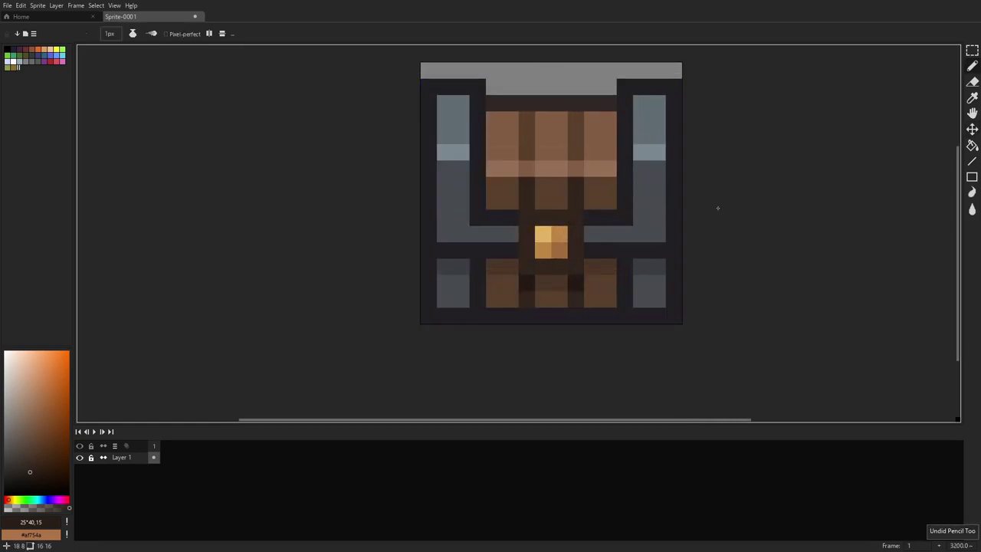
scroll(718, 208, "up", 2)
scroll(717, 208, "down", 3)
Sample the brown #32261d and fill the outline along the lid's top edge with it
left_click_drag(718, 208, 568, 237)
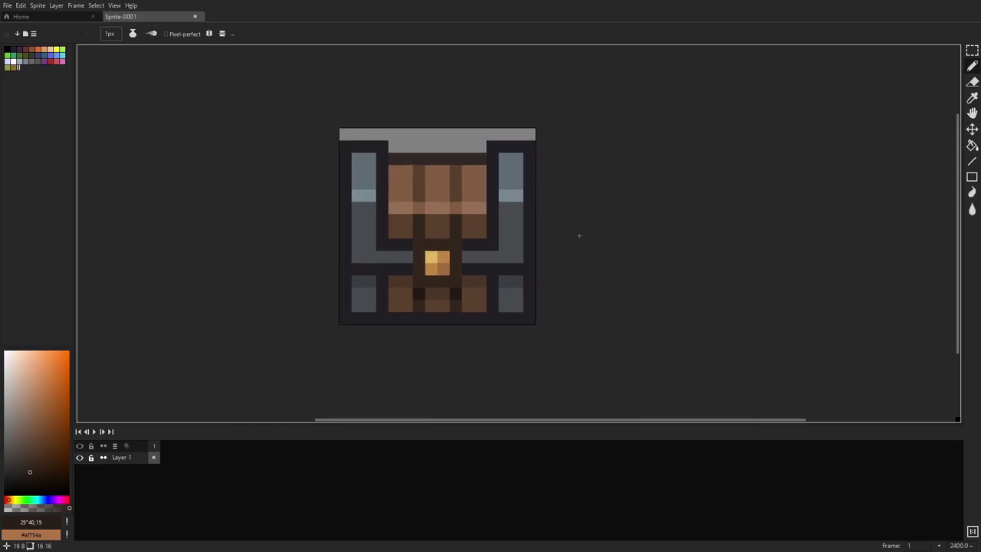
scroll(543, 210, "up", 5)
left_click_drag(516, 239, 554, 265)
scroll(537, 188, "down", 1)
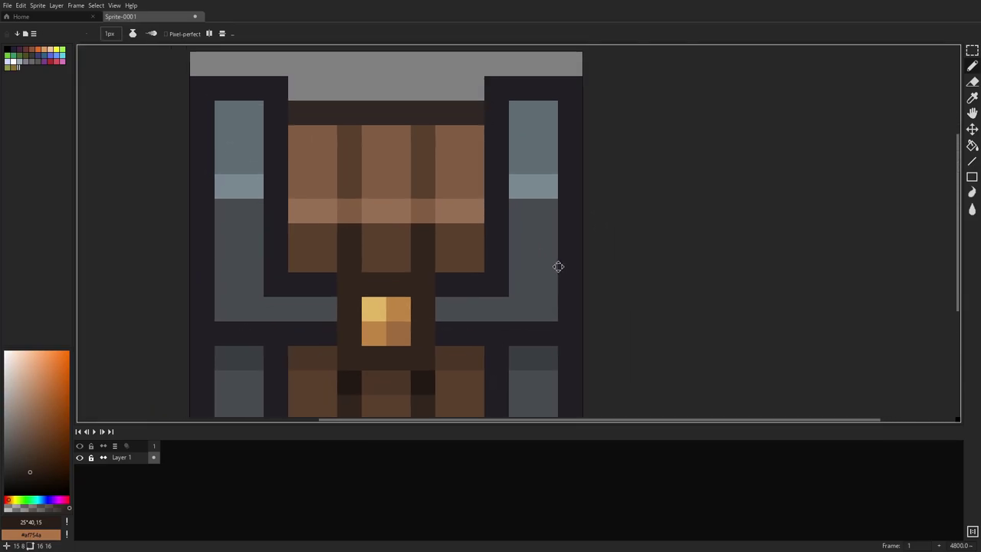
key("h")
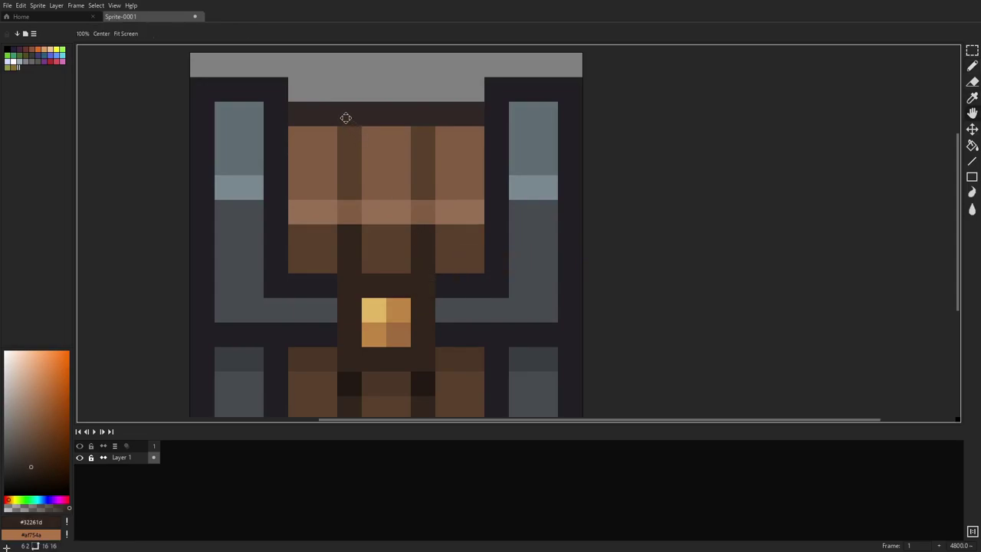
key("i")
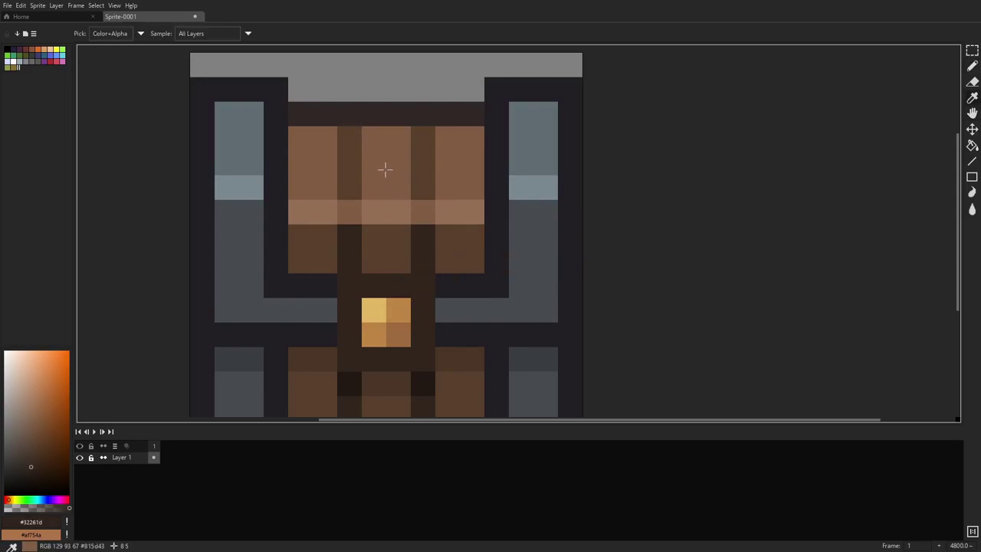
key("g")
scroll(485, 145, "down", 1)
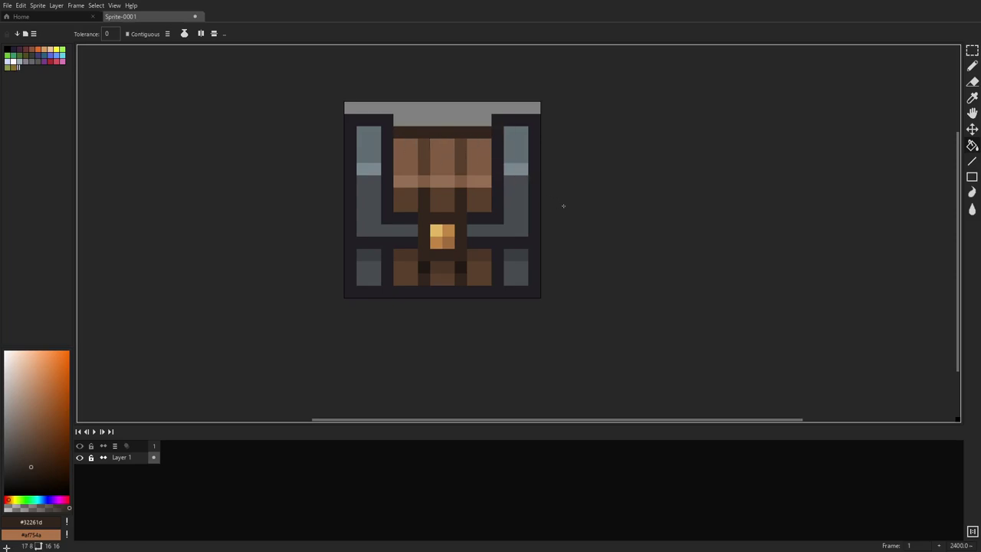
scroll(560, 199, "up", 1)
scroll(625, 222, "down", 1)
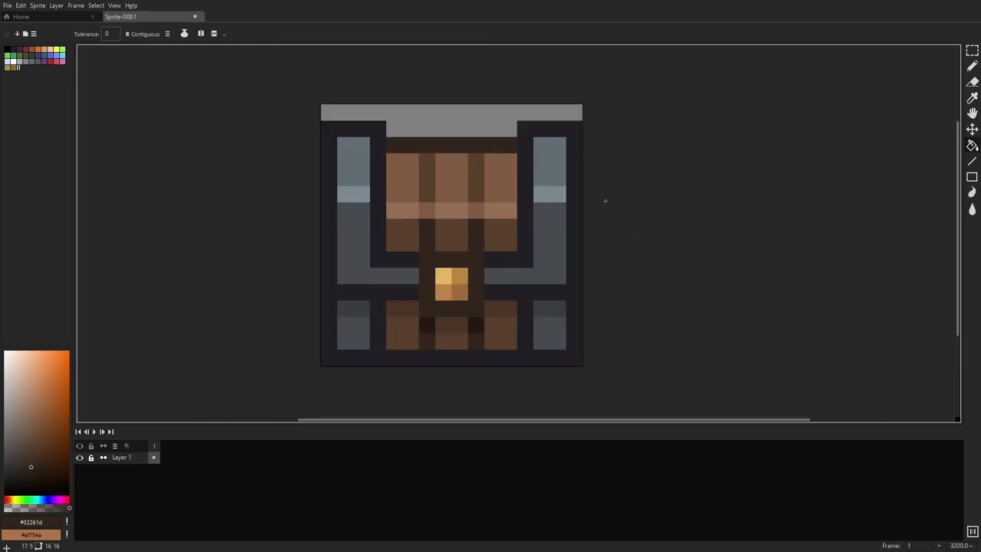
Sample the lower planks' base brown and paint over the shaded top row of both outer lower planks
key("i")
left_click(392, 309)
key("b")
left_click(495, 311)
Sample the metal grey #464b4e and paint over the shaded top row of both lower metal blocks
key("i")
left_click(549, 265)
key("b")
left_click(542, 309)
left_click(359, 310)
left_click(347, 310)
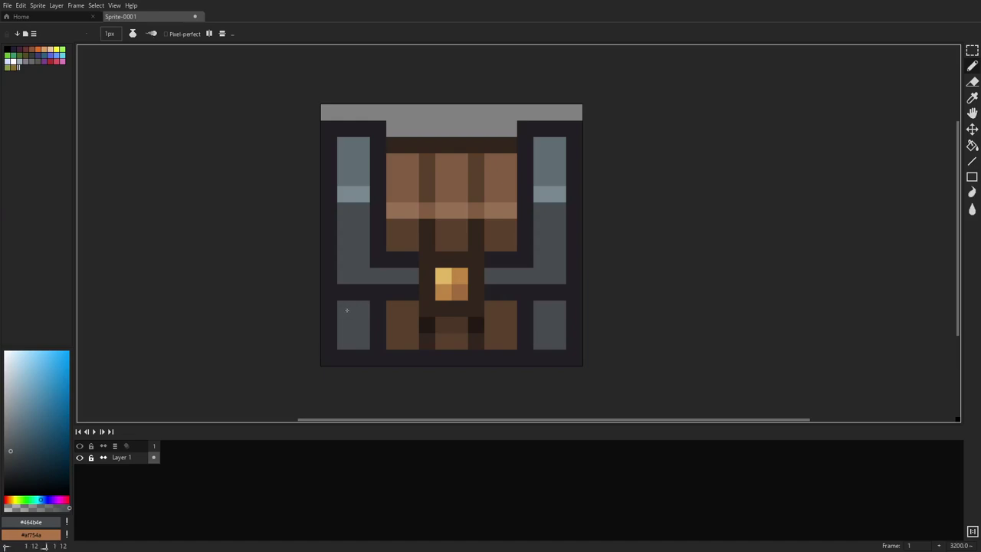
Try painting over the two darkest seam pixels below the buckle with the sampled outline brown #32261d, and undo it
key("i")
left_click(432, 335)
key("b")
left_click(476, 324)
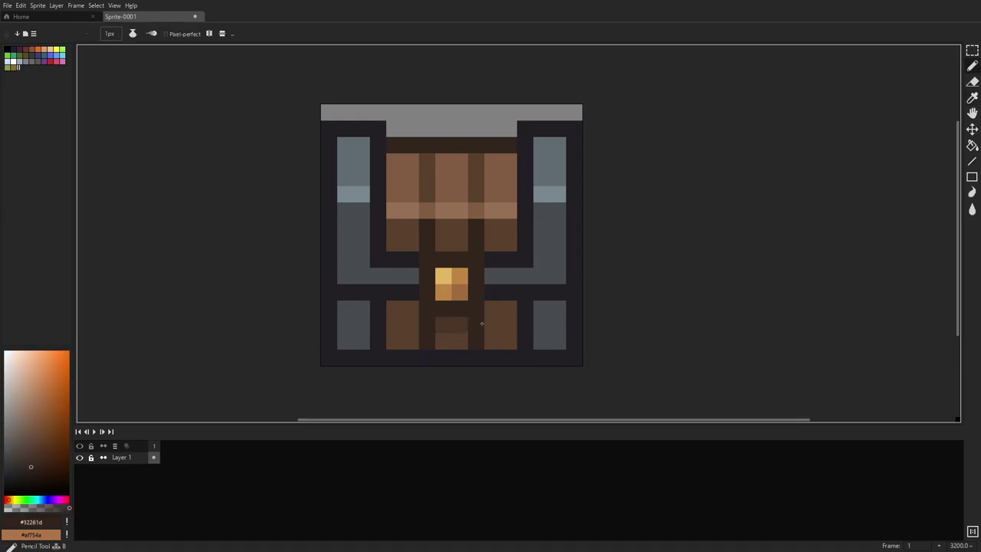
scroll(622, 303, "down", 3)
key("ctrl+z")
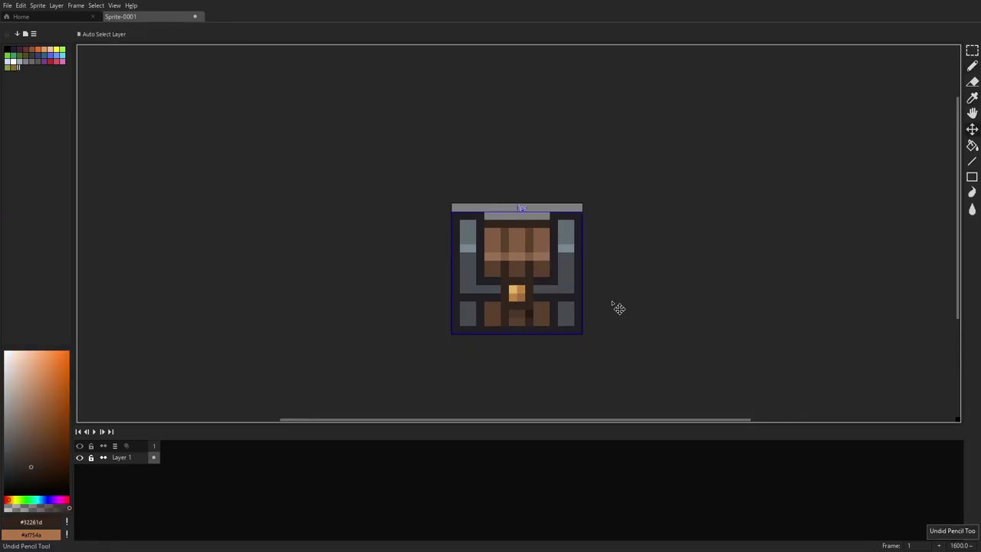
Sample the centre lower plank's base brown and paint over its shaded top row below the buckle
scroll(503, 309, "up", 5)
key("i")
left_click(511, 320)
key("b")
left_click(501, 302)
Sample #32261d again, try it over the darker shadow pixels on both seams beside the centre lower plank, and undo them
key("i")
left_click(545, 321)
key("b")
left_click(548, 305)
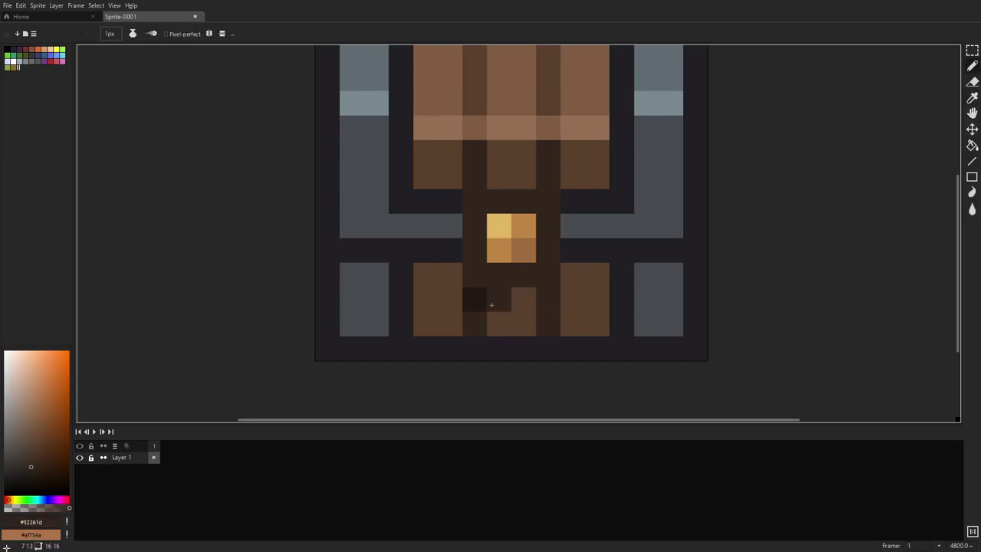
left_click(476, 302)
scroll(585, 268, "down", 6)
scroll(642, 266, "up", 5)
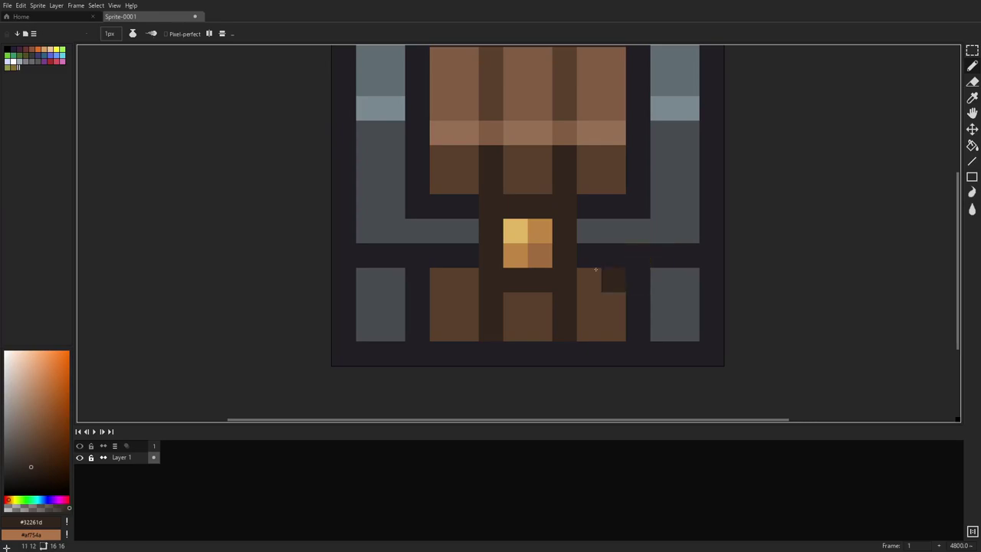
scroll(687, 281, "down", 5)
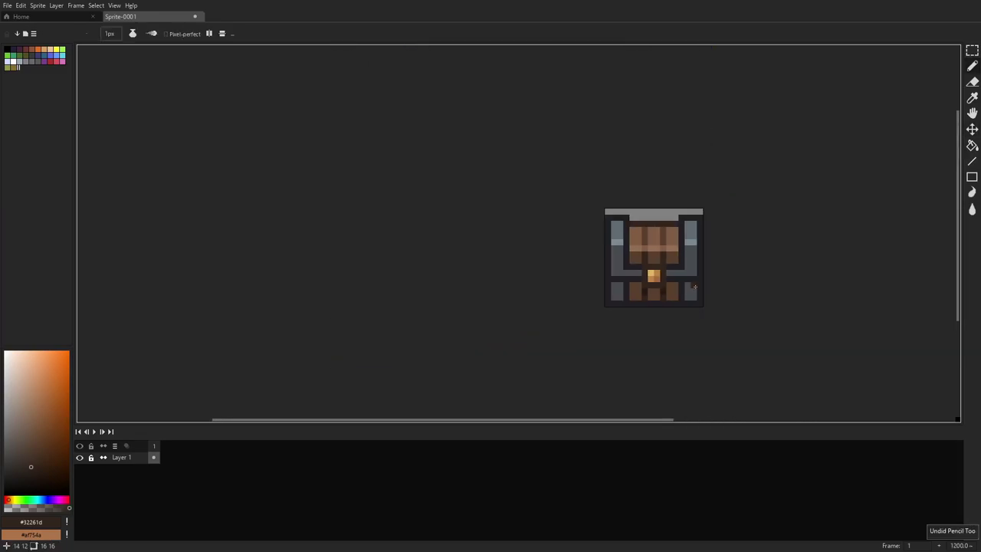
scroll(739, 277, "up", 3)
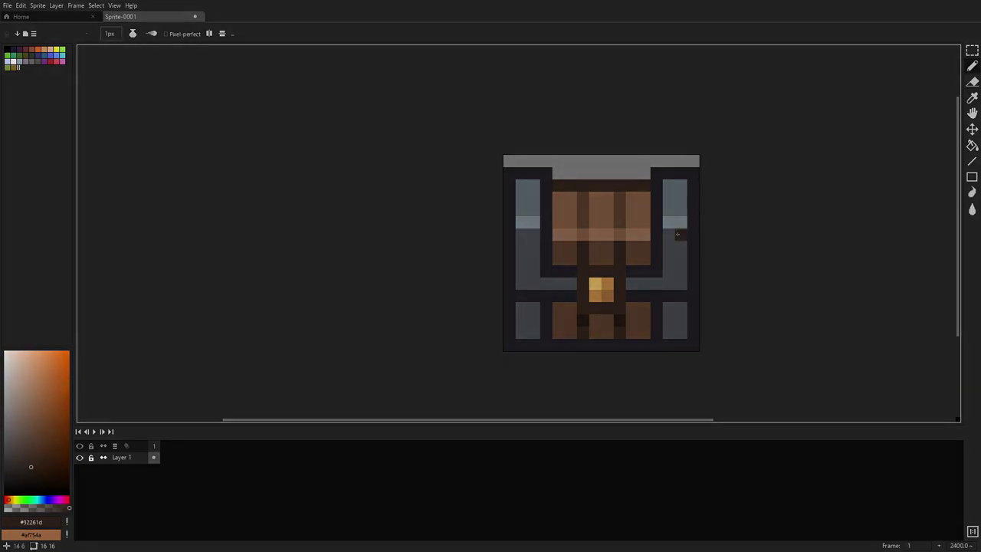
scroll(667, 204, "down", 3)
left_click_drag(720, 201, 658, 203)
scroll(629, 200, "up", 2)
scroll(652, 197, "up", 2)
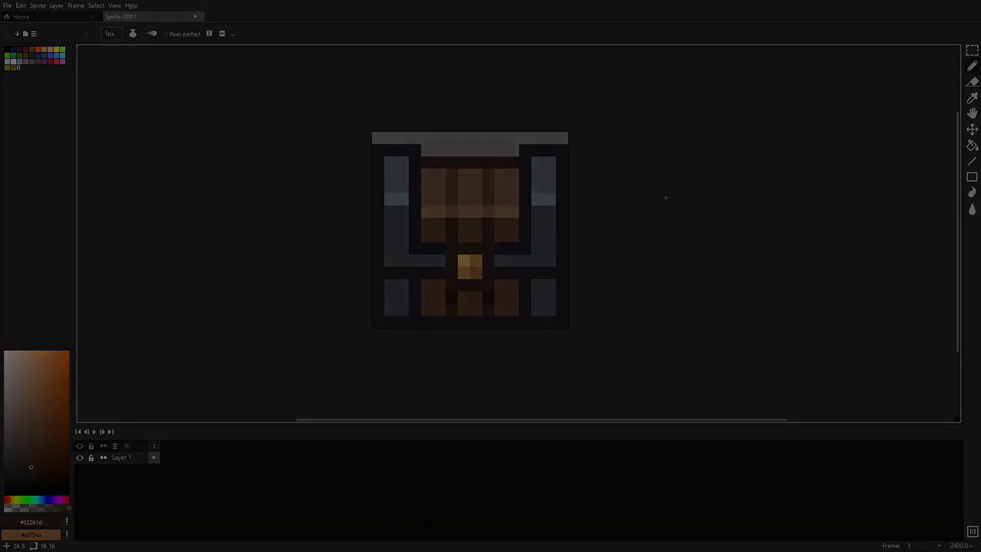